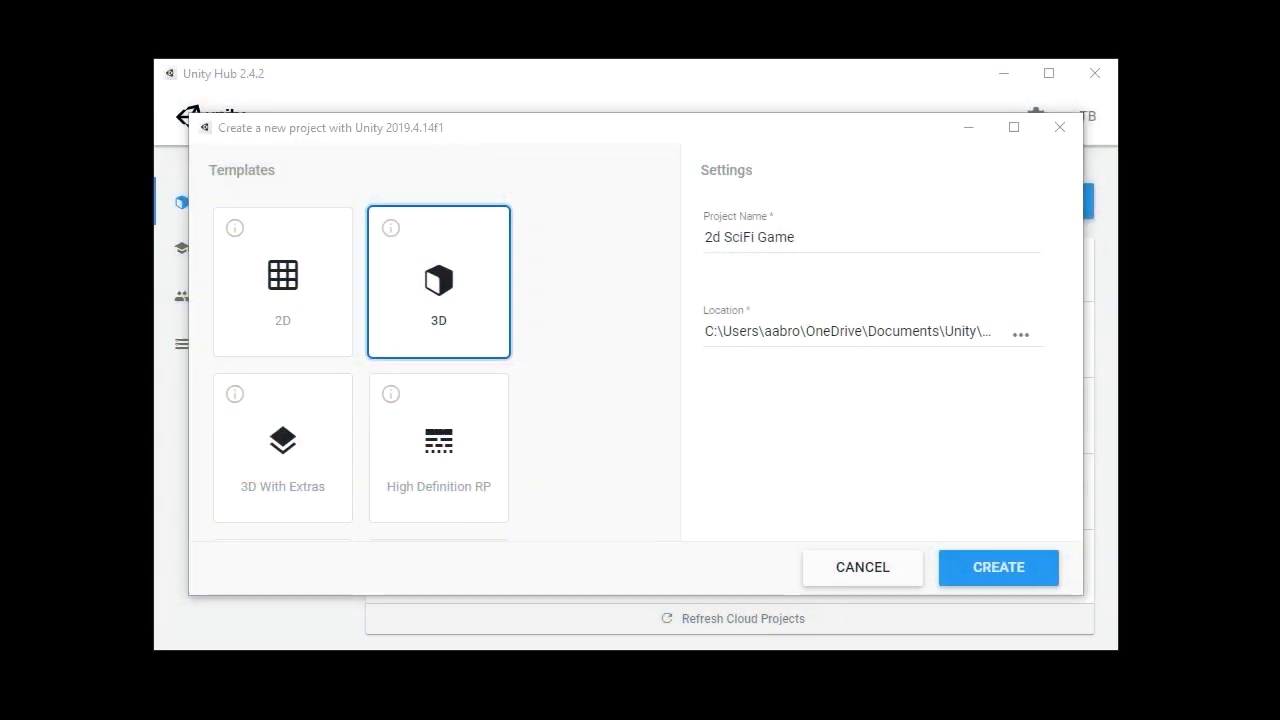
- Create the 2d SciFi Game project from the 2D template
left_click(306, 309)
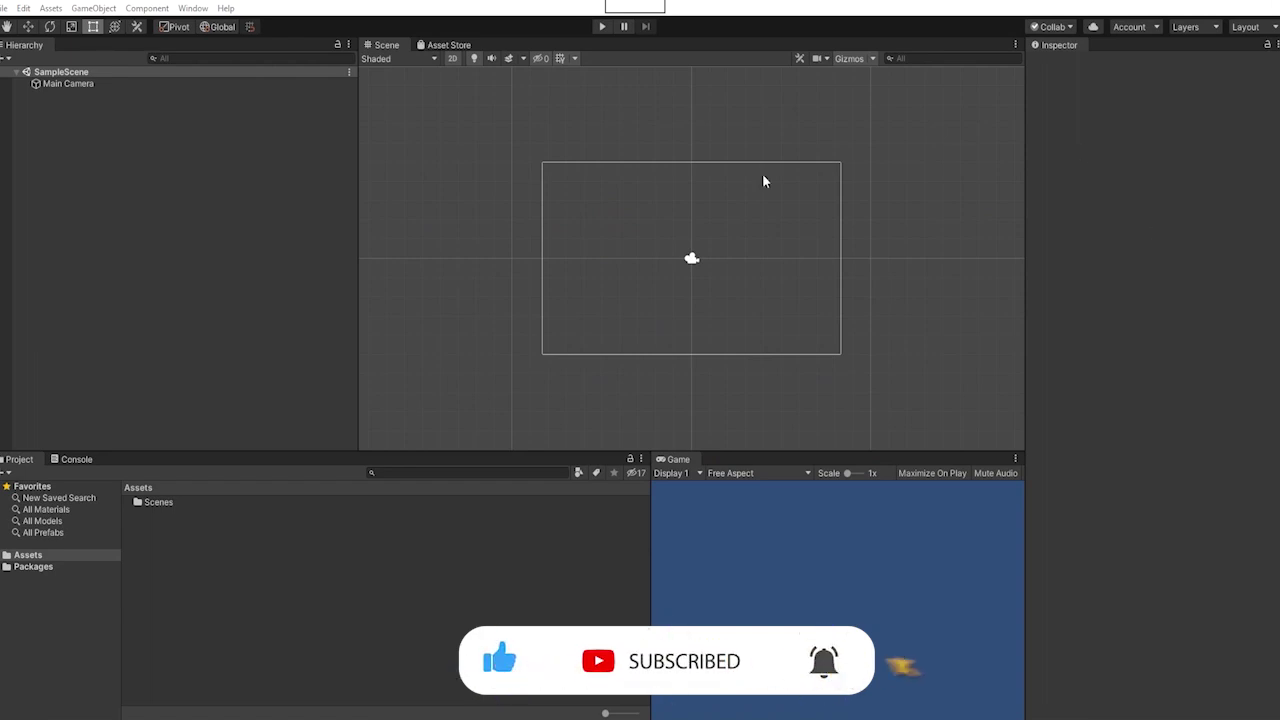
- Review the 2D packages in the Package Manager, from 2D Common through 2D Tilemap Editor, and close it
left_click(193, 9)
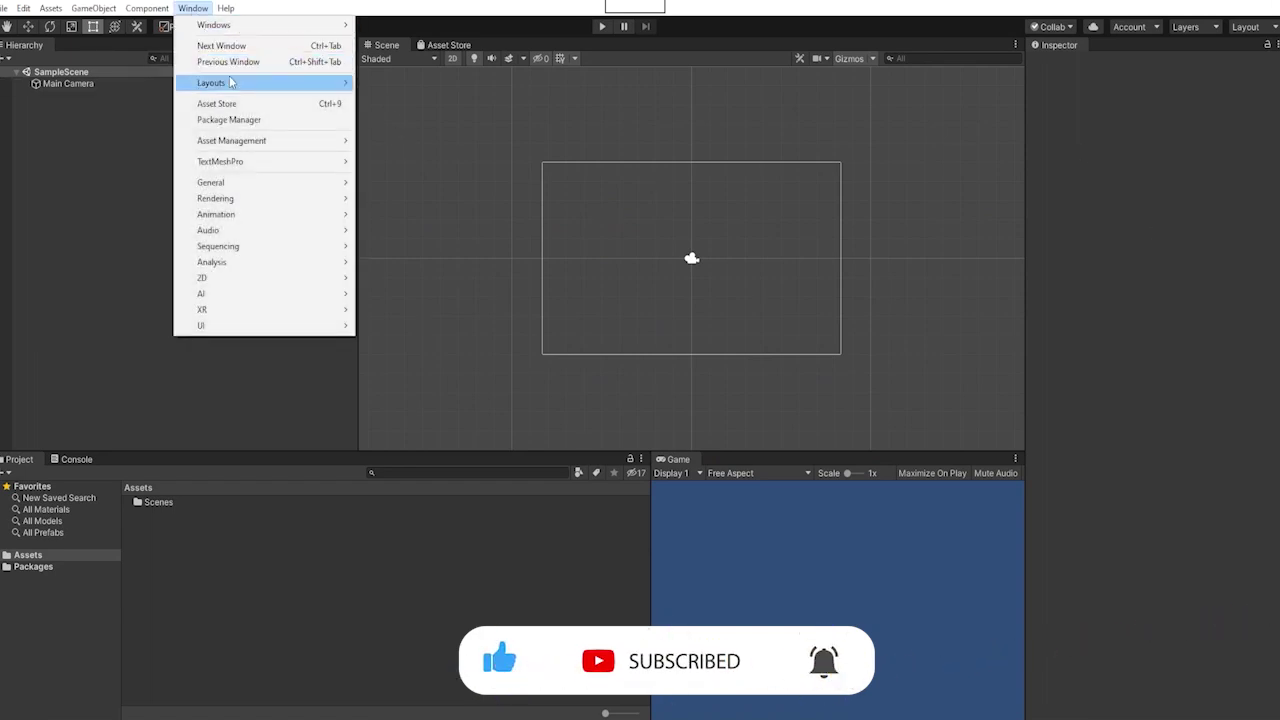
left_click(243, 121)
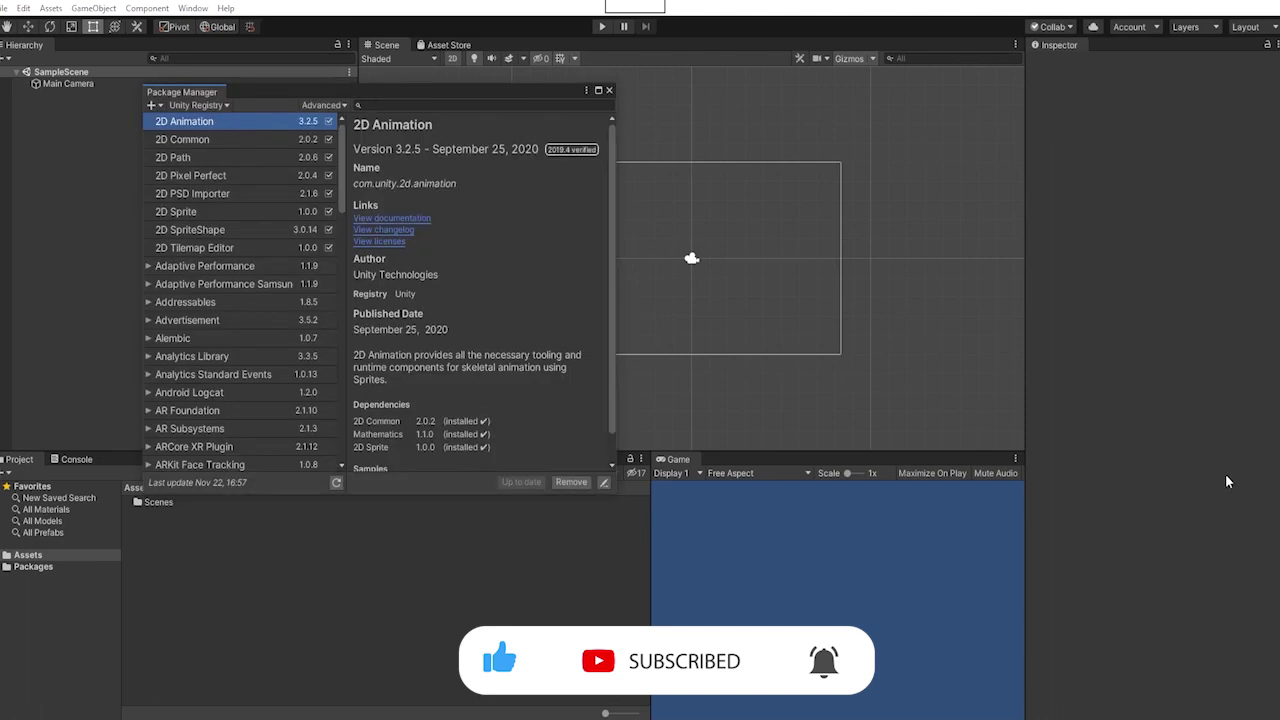
left_click(195, 143)
left_click(197, 157)
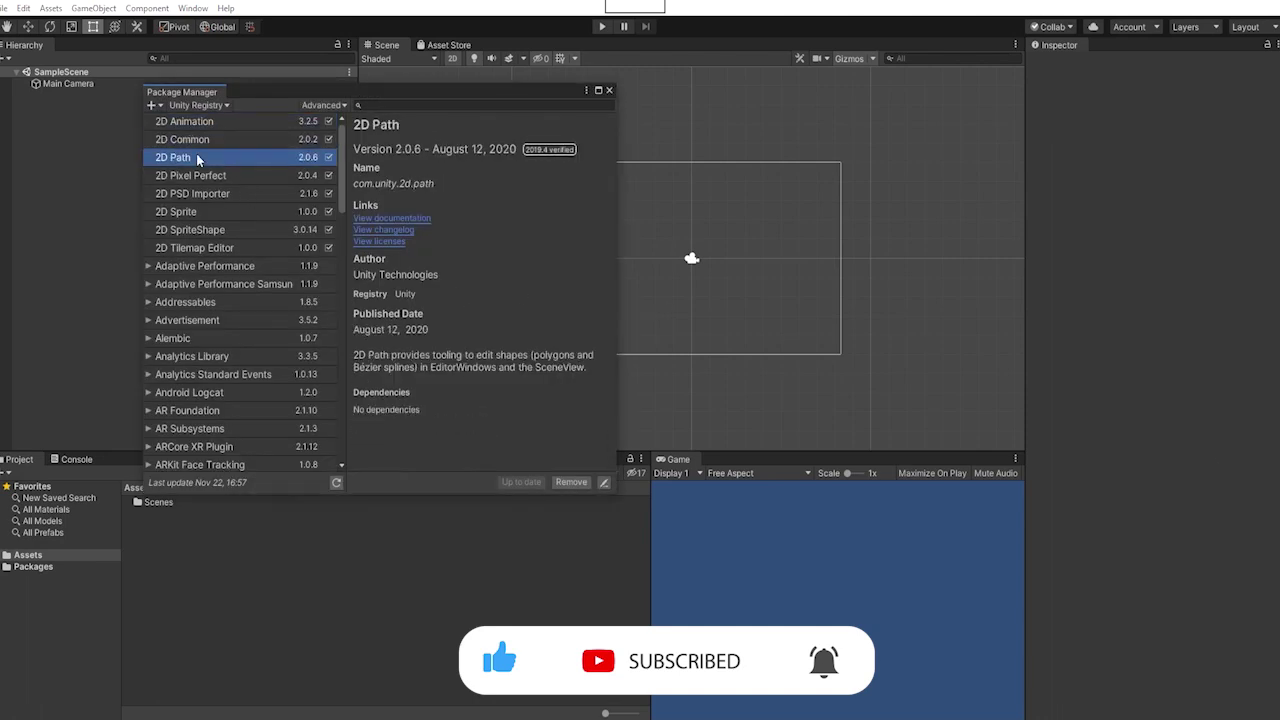
left_click(199, 175)
left_click(204, 193)
left_click(210, 211)
left_click(213, 229)
left_click(218, 248)
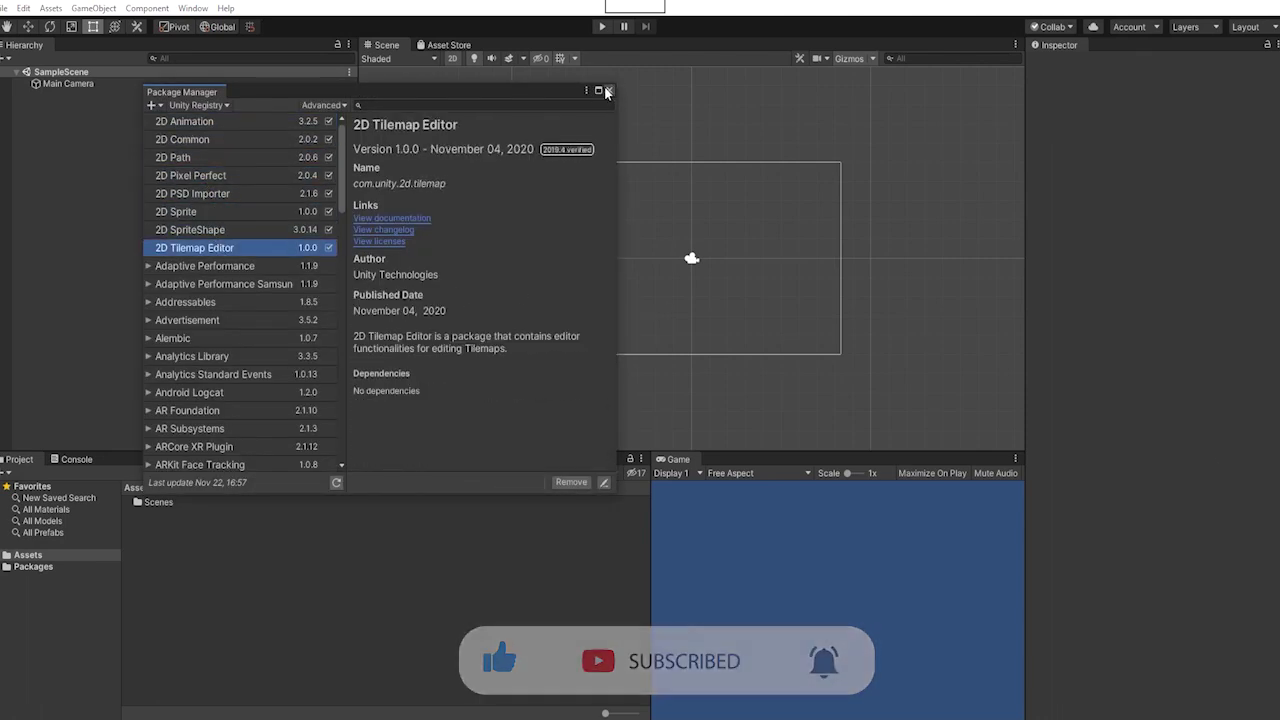
left_click(609, 90)
- Create a folder named Sprites in Assets and open it
right_click(368, 556)
mouse_move(522, 200)
left_click(625, 165)
type("Spri")
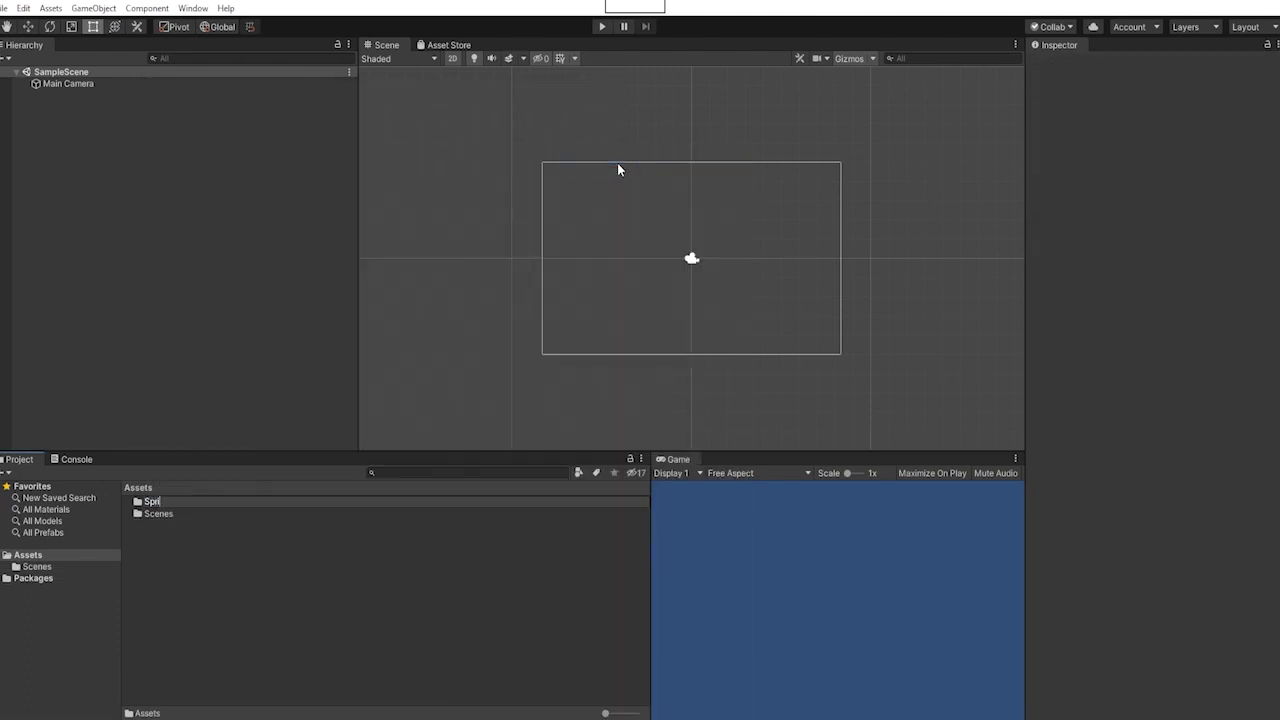
type("tes")
key("Return")
key("Return")
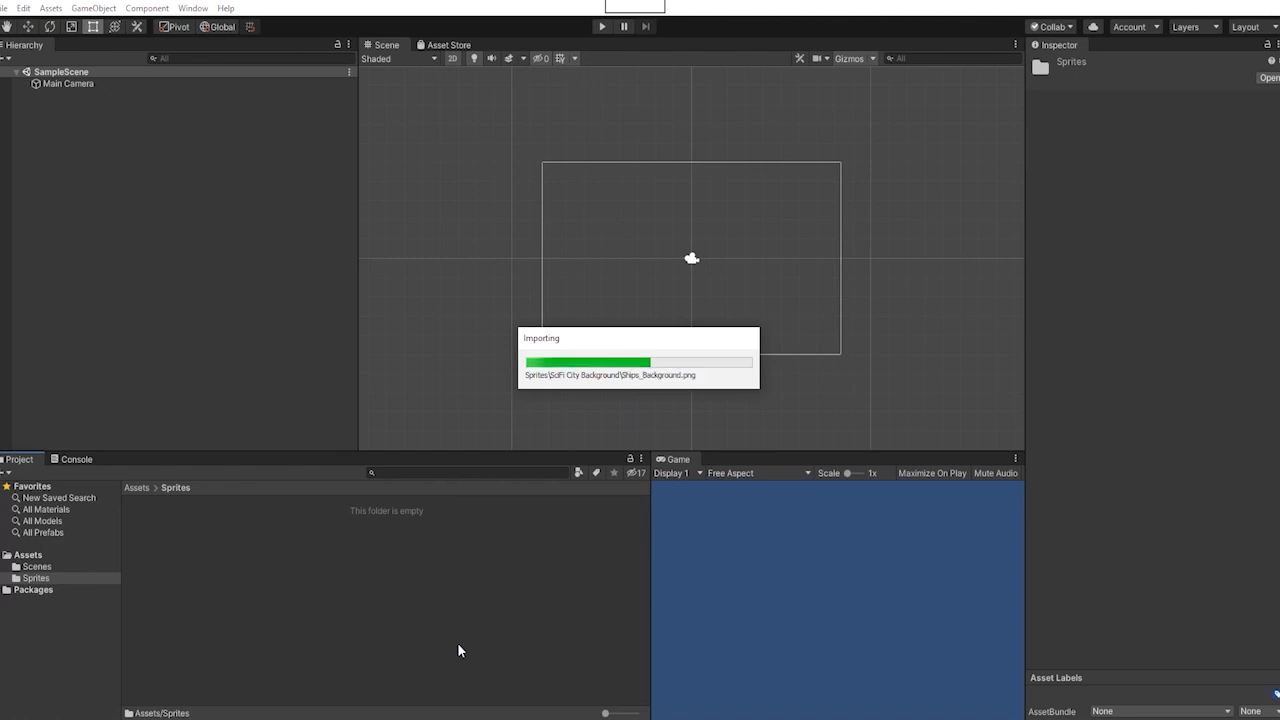
- Open the SciFi City Background folder and go through its sprites one by one
double_click(216, 503)
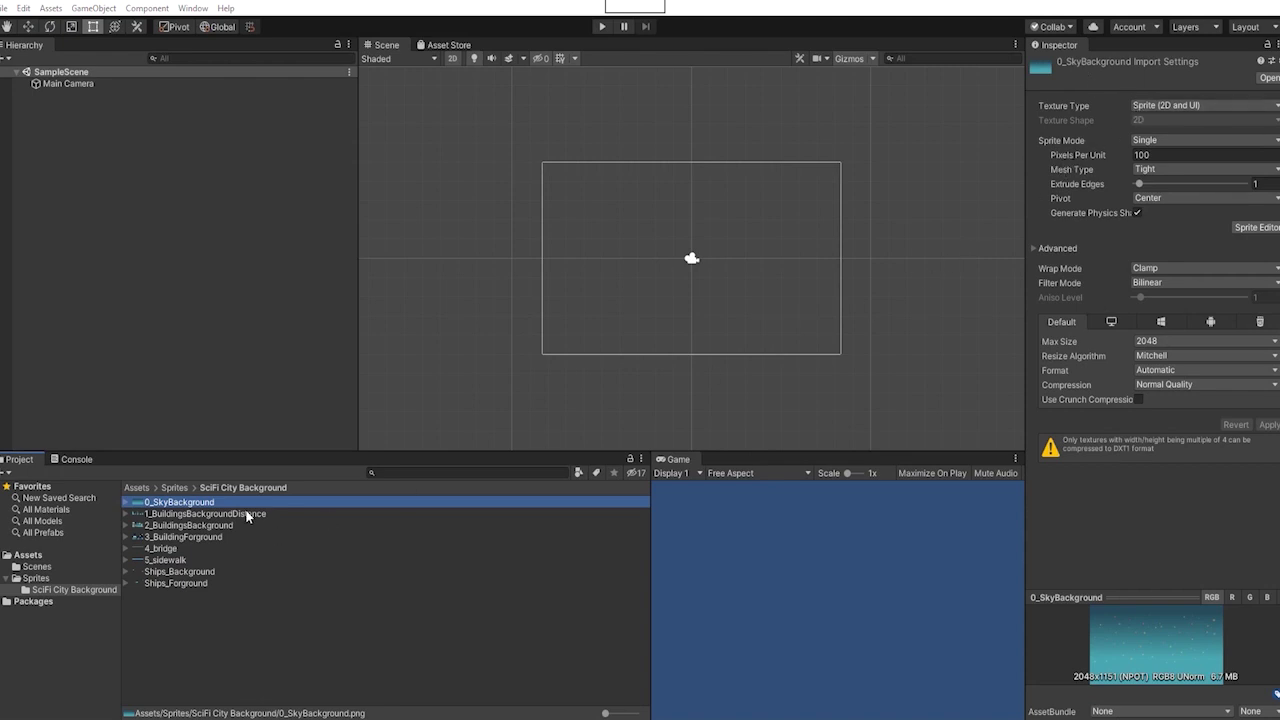
key("Down")
key("Down")
key("Down")
key("Down")
key("Down")
key("Down")
key("Down")
key("Up")
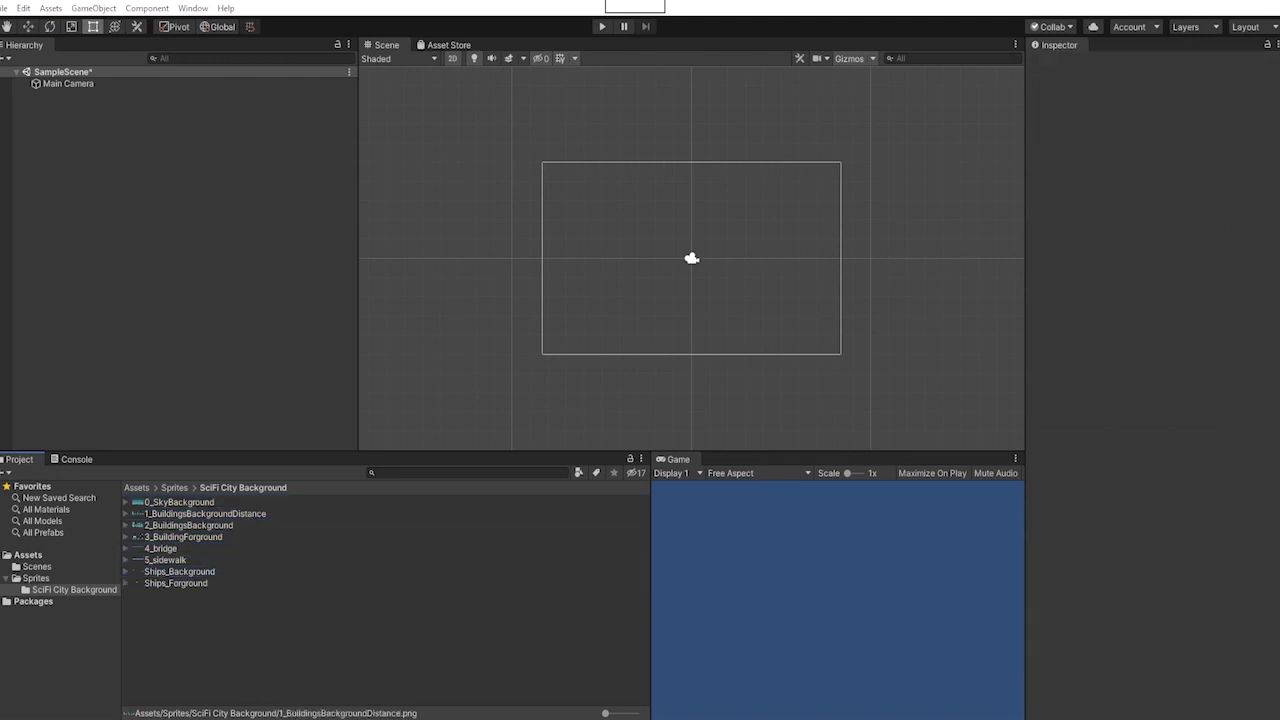
- Set the Sprite Mode of Ships_Background and Ships_Forground to Multiple and apply the change
left_click(190, 571)
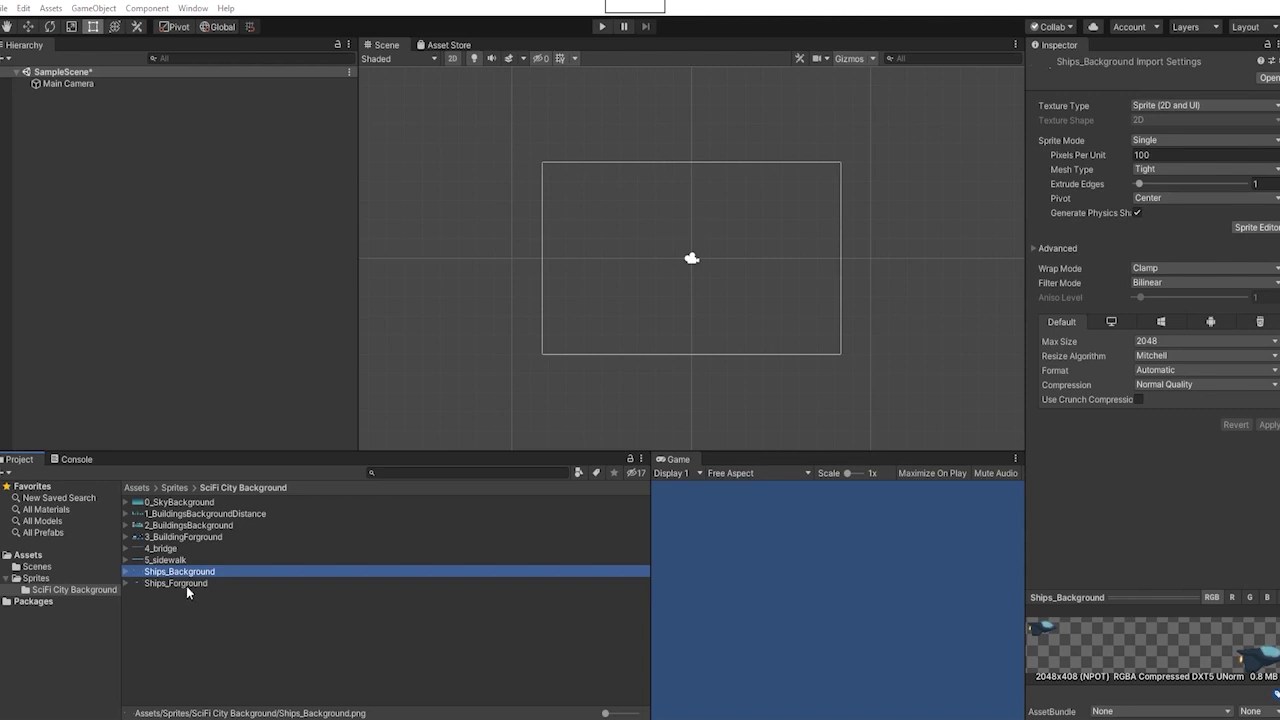
left_click(186, 584, "shift")
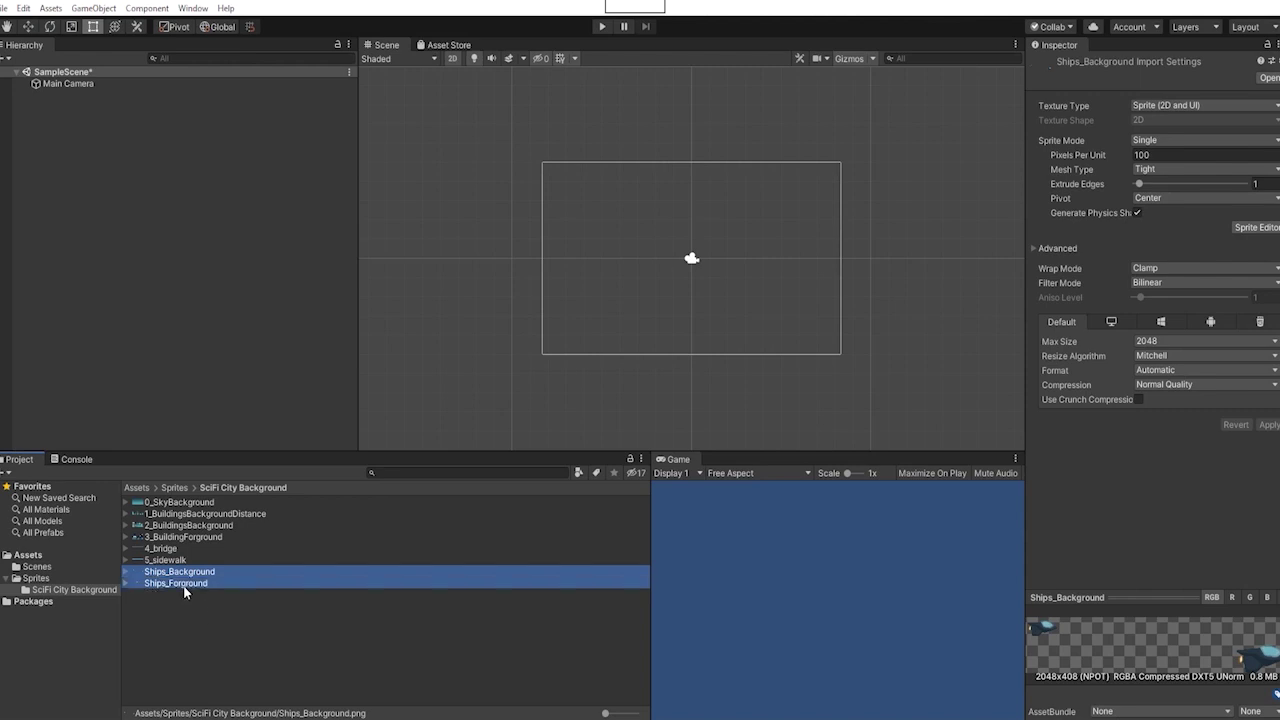
left_click(1140, 141)
left_click(1155, 171)
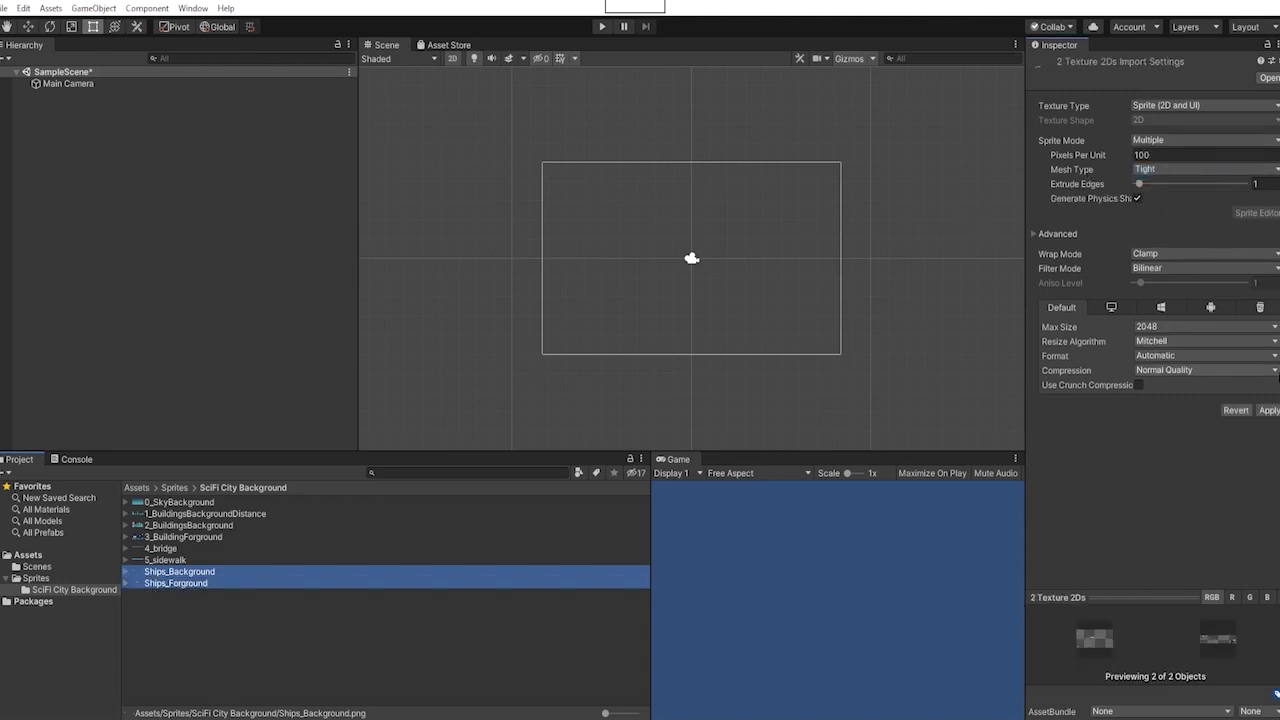
left_click(446, 626)
- Slice Ships_Background in the Sprite Editor with Automatic type, Center pivot and Delete Existing, and apply the slices
left_click(340, 572)
left_click(1248, 212)
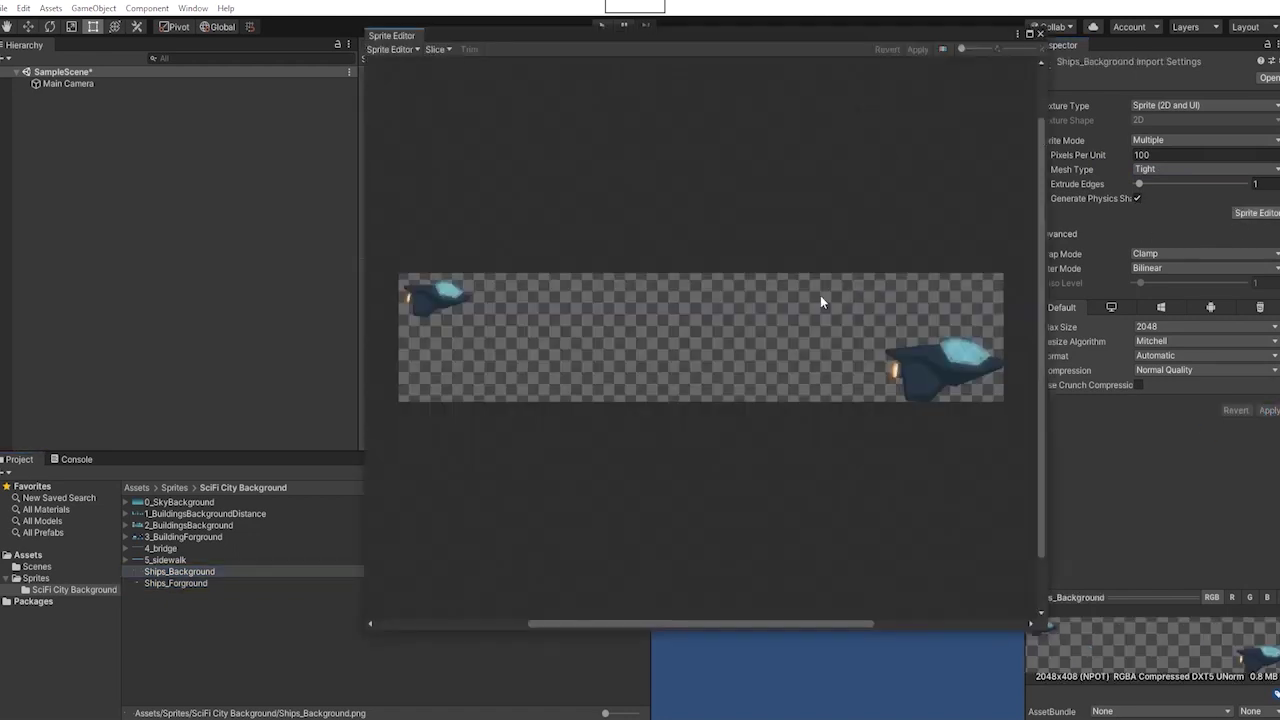
left_click_drag(500, 407, 500, 404)
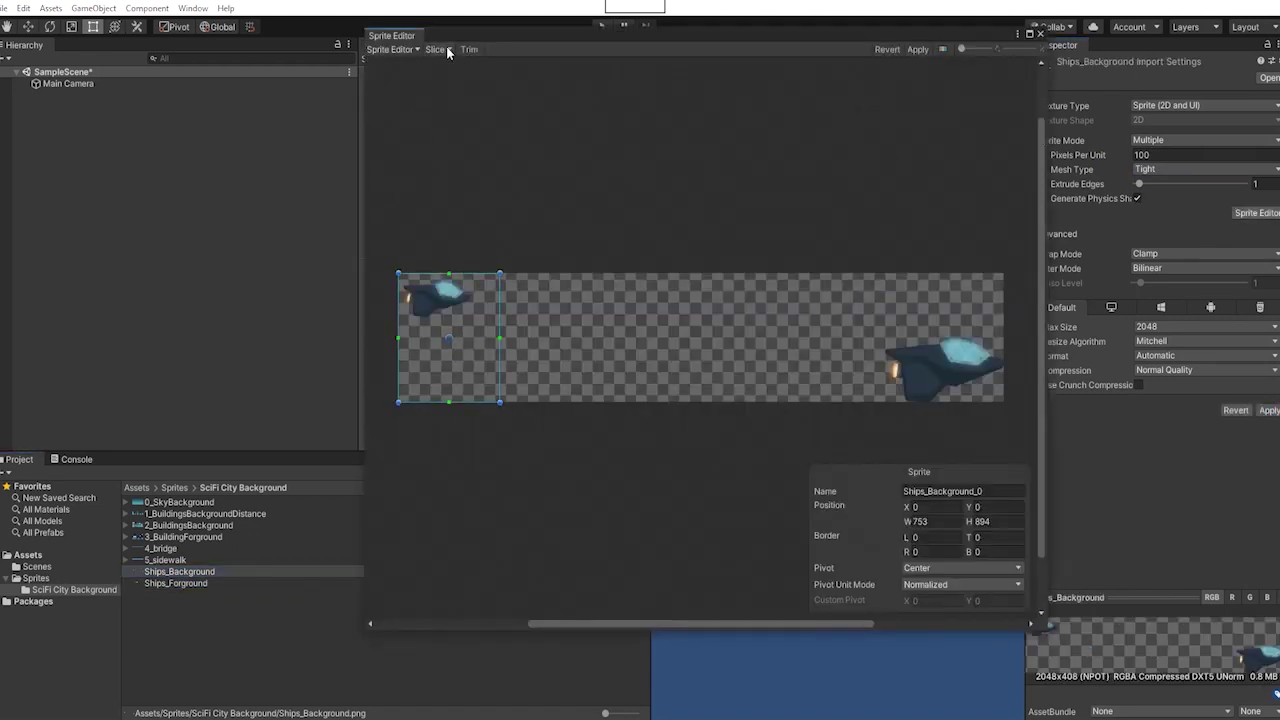
left_click(436, 50)
left_click(560, 190)
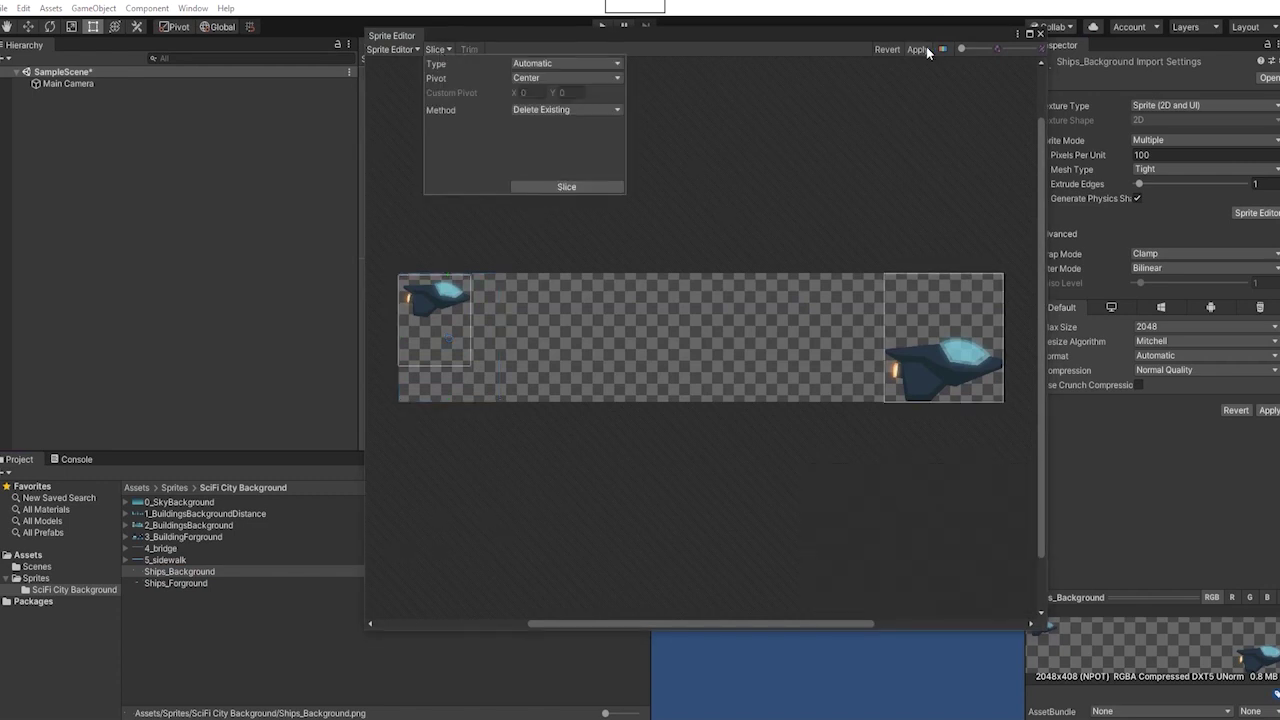
left_click(917, 49)
left_click(1040, 33)
- Slice Ships_Forground automatically in the Sprite Editor and apply the slices
left_click(175, 583)
left_click(1255, 213)
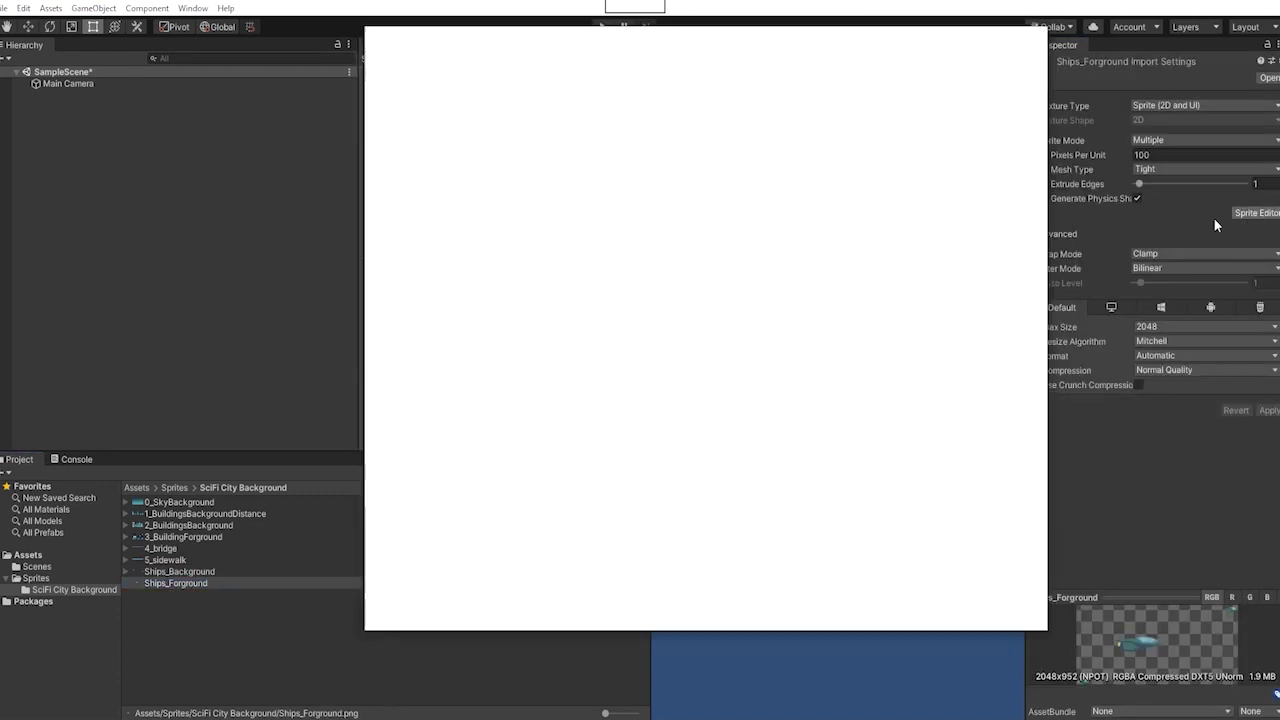
left_click(436, 49)
left_click(426, 220)
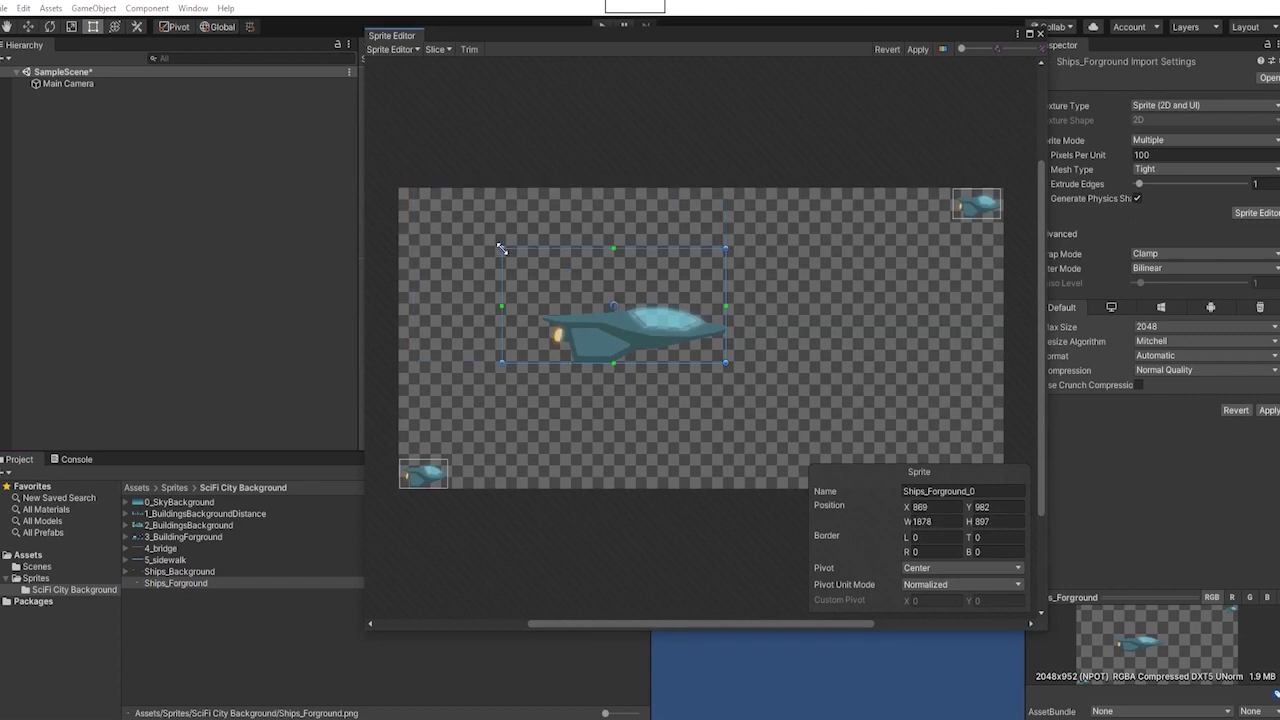
left_click(917, 49)
left_click(1040, 33)
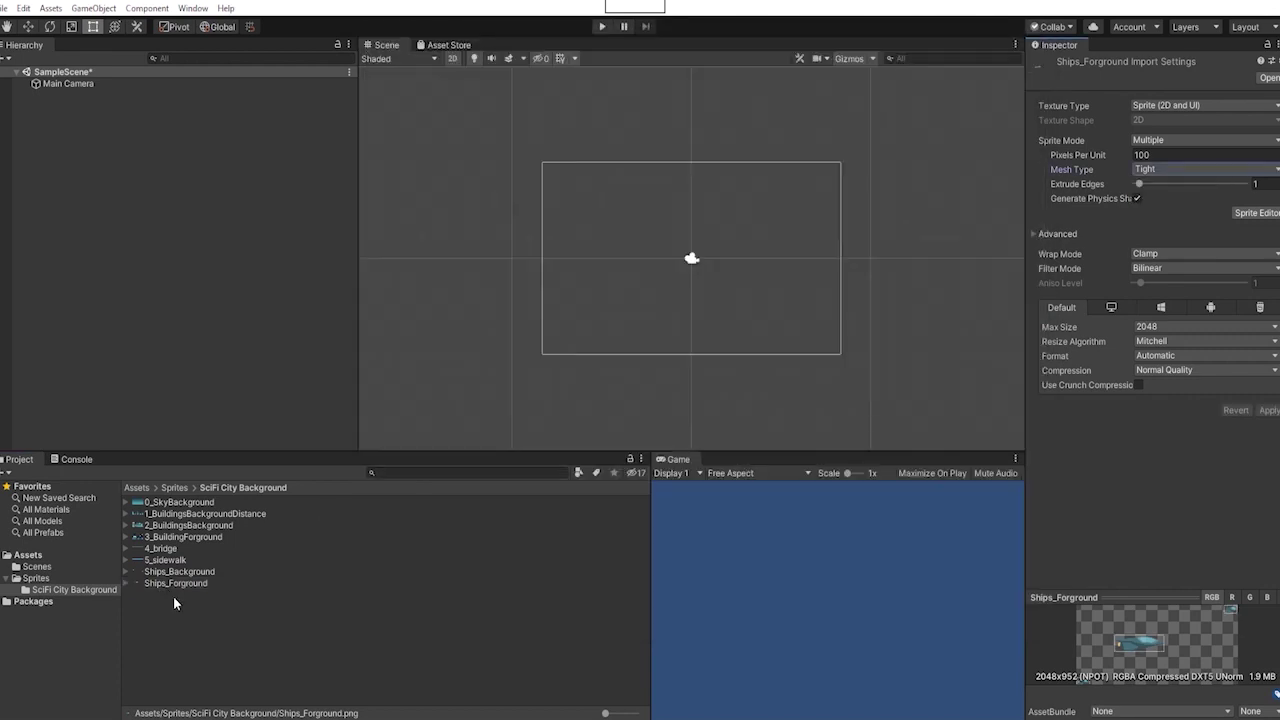
- Place Ships_Background_0 in the scene near the camera and switch the Scene view to Shaded Wireframe
left_click(126, 572)
left_click_drag(177, 589, 685, 283)
left_click(400, 57)
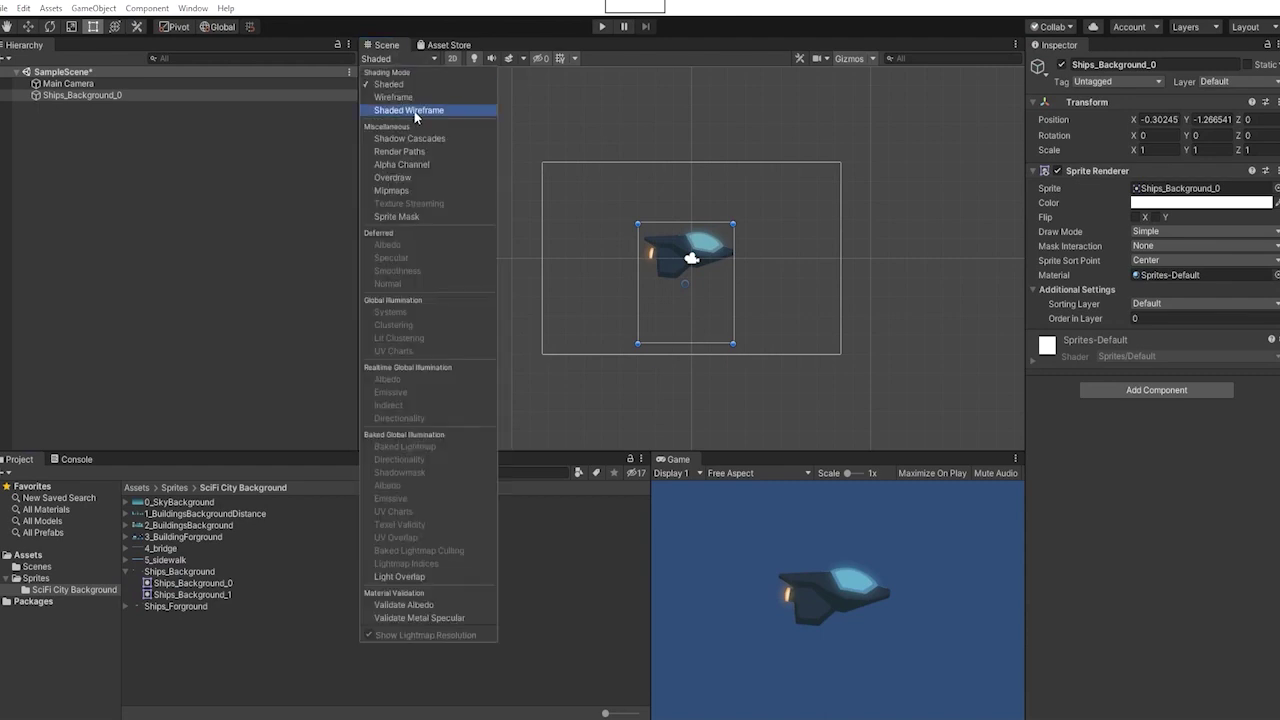
left_click(410, 110)
left_click(679, 244)
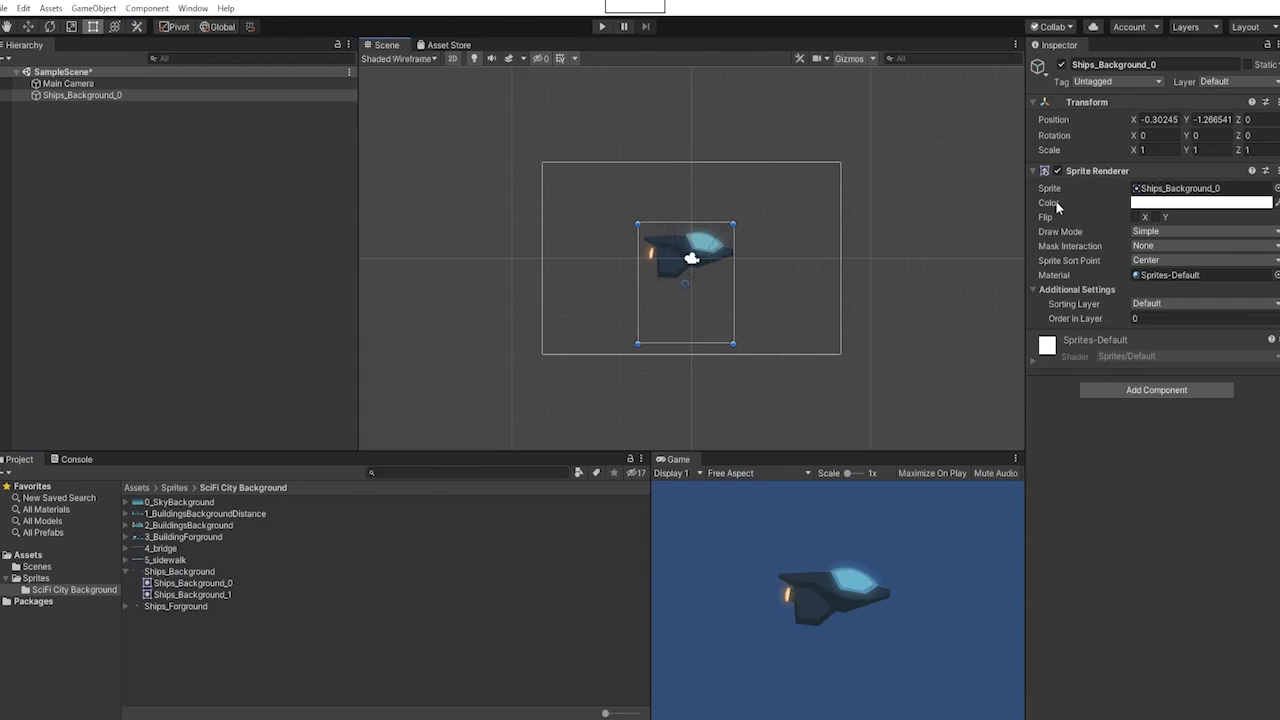
- Set the Mesh Type of Ships_Background to Full Rect and apply it
left_click(178, 571)
left_click(1165, 169)
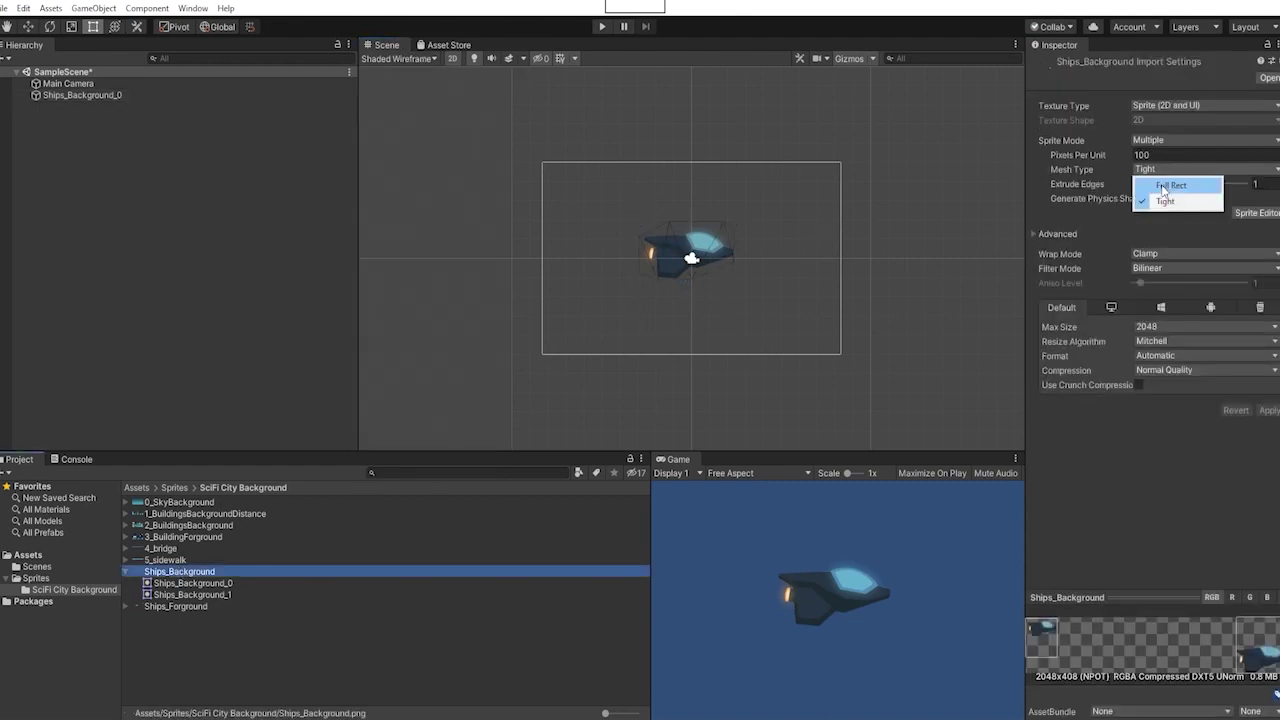
left_click(1160, 184)
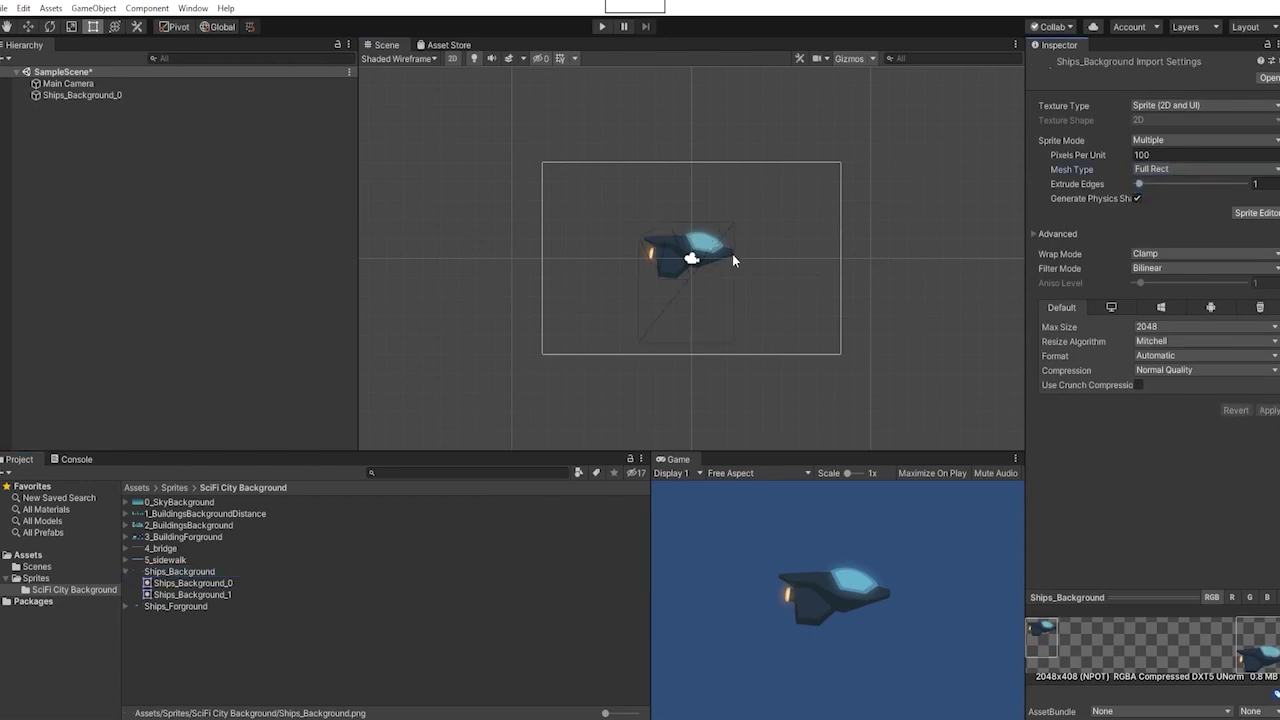
- Fit both Ships_Background slices more closely around their ships, apply the slices, and delete the test ship from the scene
left_click(1256, 213)
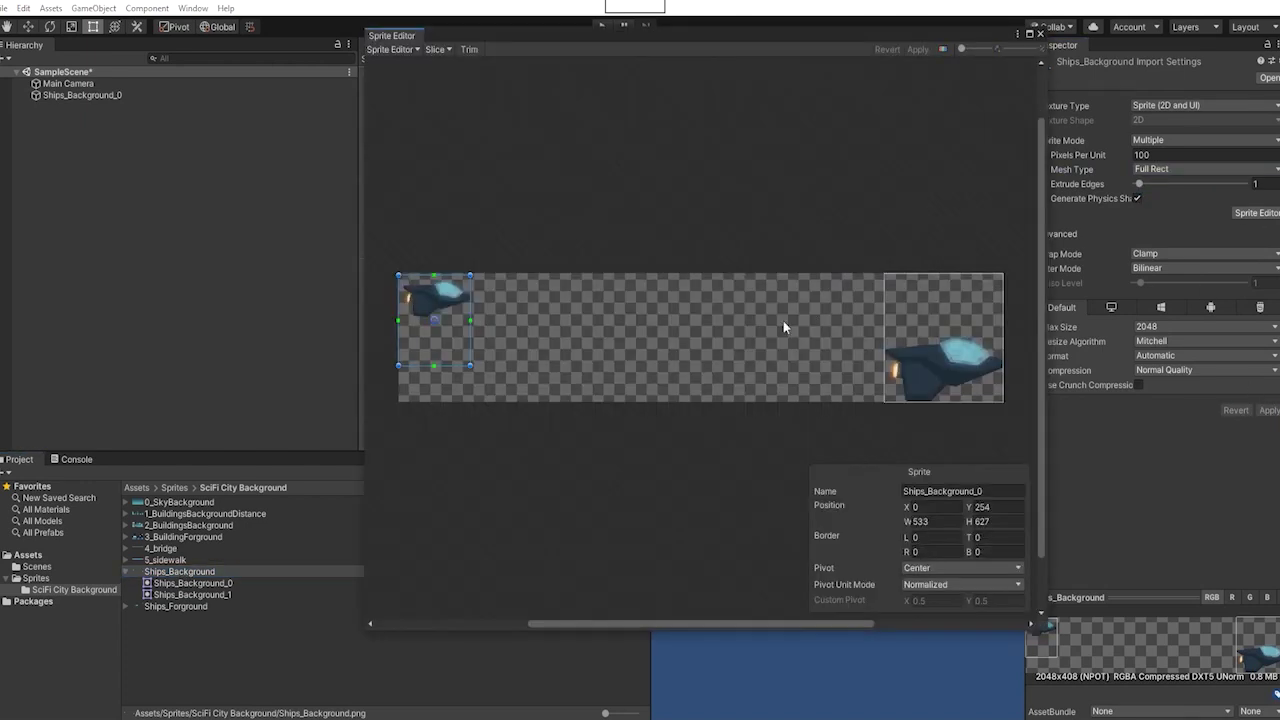
left_click(940, 340)
left_click_drag(940, 274, 940, 313)
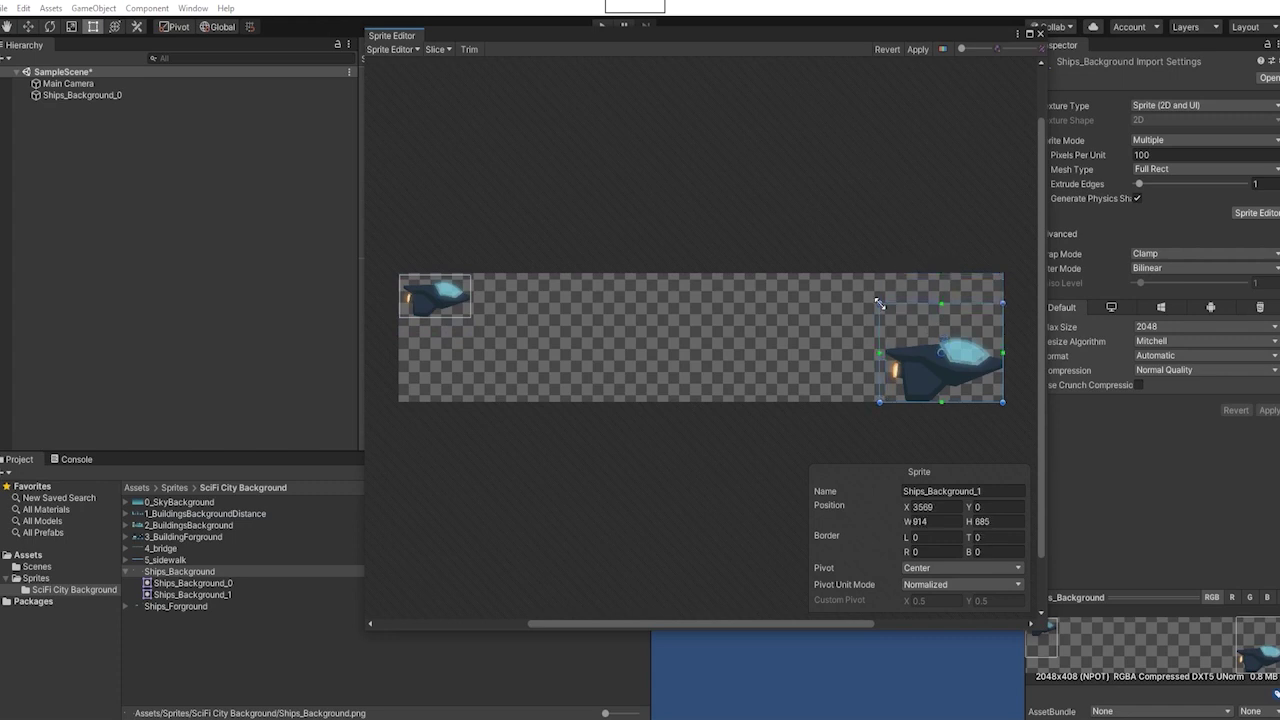
left_click(914, 51)
left_click(1040, 34)
left_click(671, 297)
key("Delete")
- Set the Mesh Type to Full Rect for the six layers from 0_SkyBackground to 5_sidewalk and for Ships_Forground
left_click(184, 502)
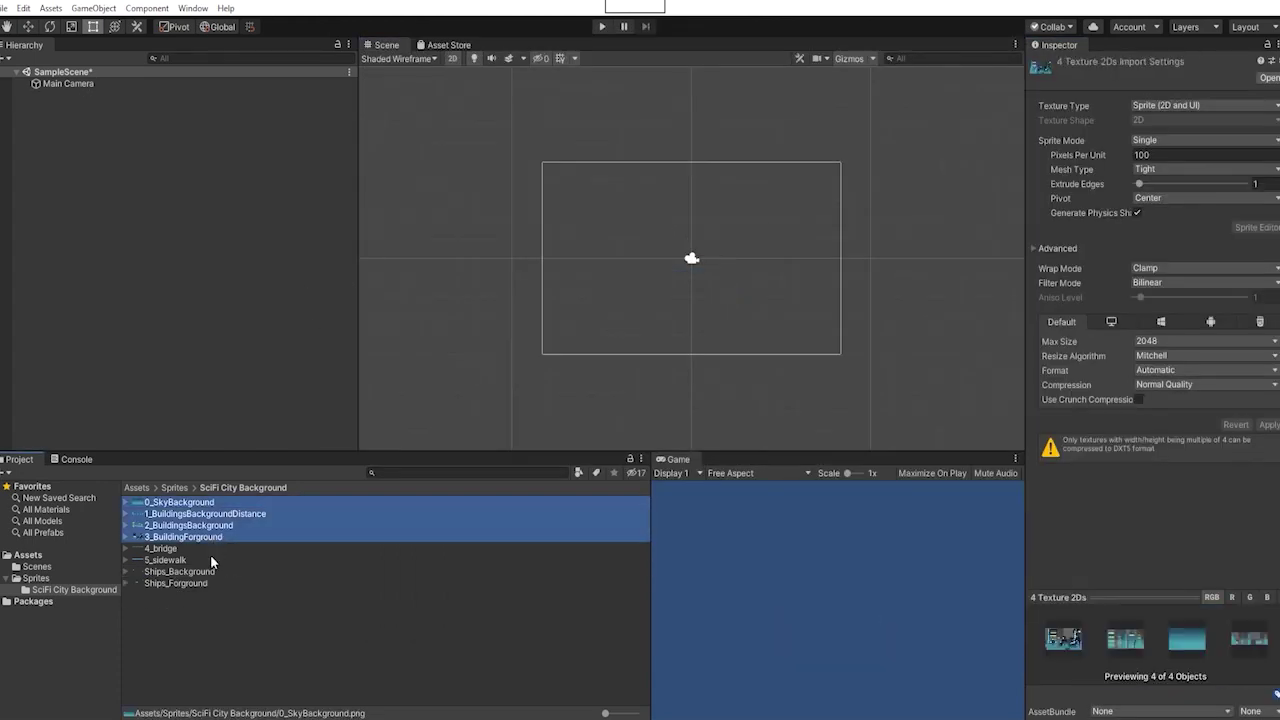
left_click(182, 560, "shift")
left_click(1180, 169)
left_click(1170, 185)
left_click(1172, 186)
left_click(1267, 424)
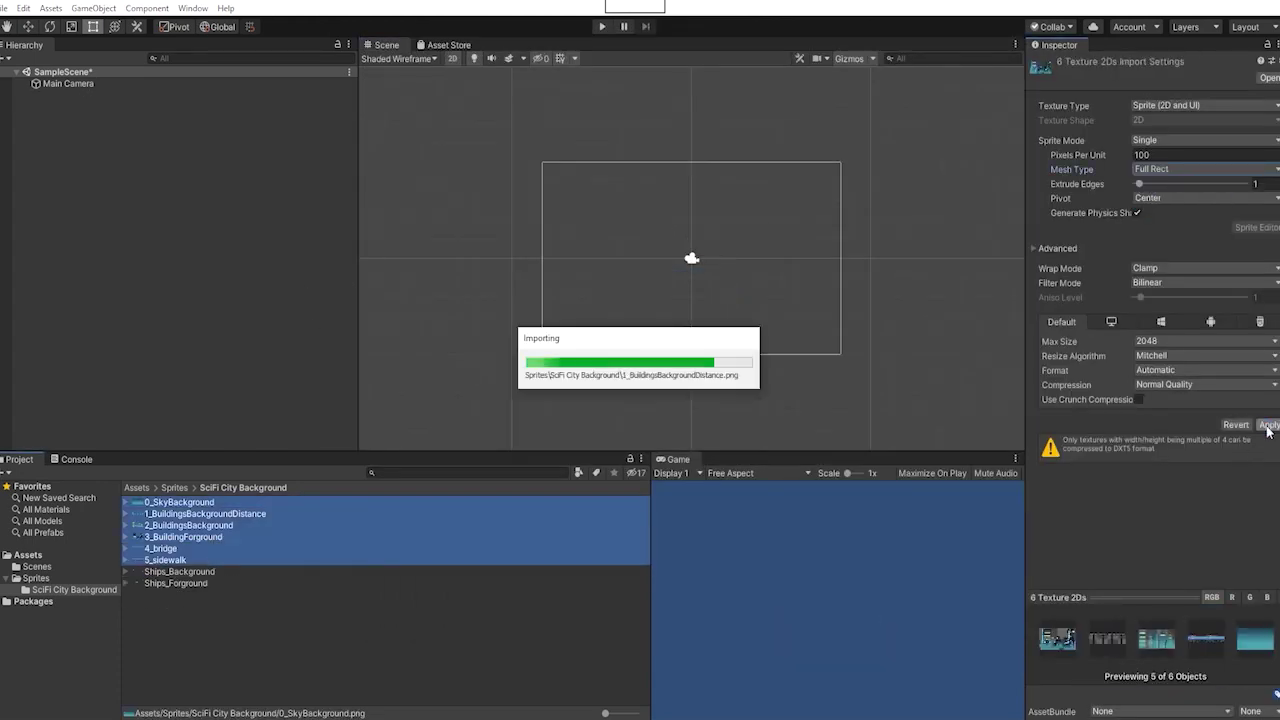
left_click(205, 571)
left_click(185, 583)
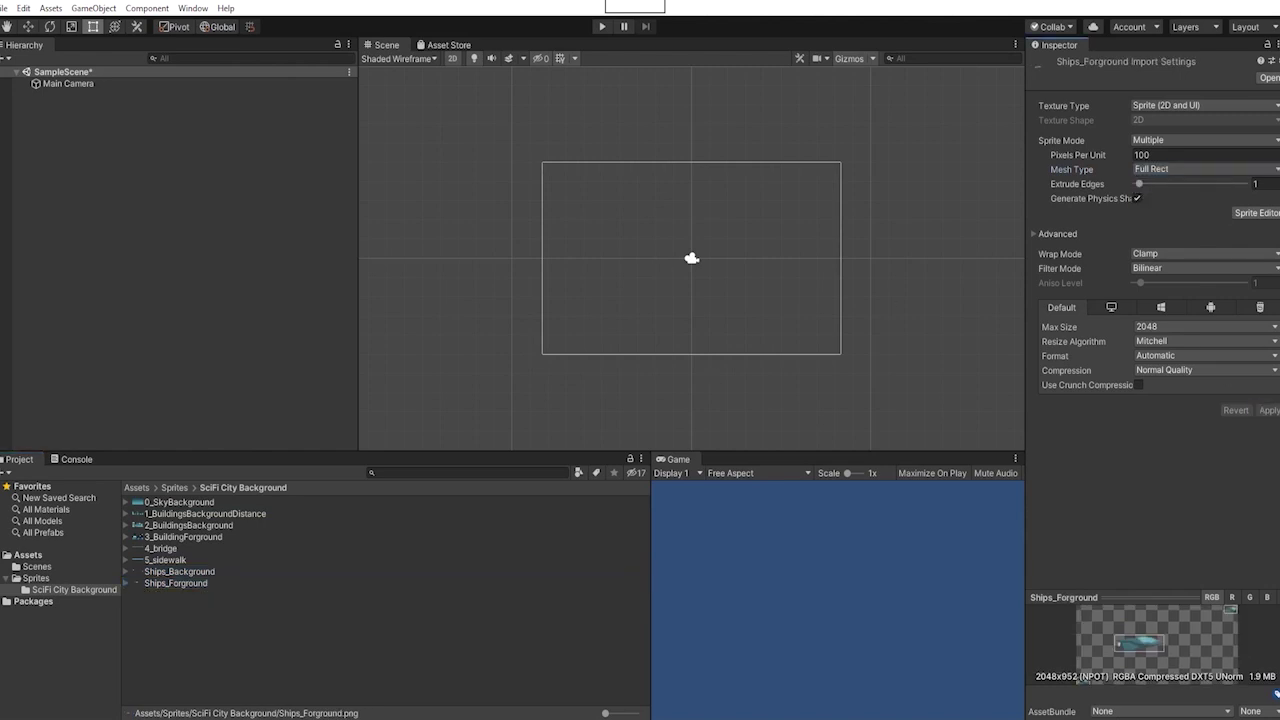
- Add 0_SkyBackground to the scene, and widen the Game view and set it to a 16:9 aspect ratio
left_click_drag(192, 328, 192, 330)
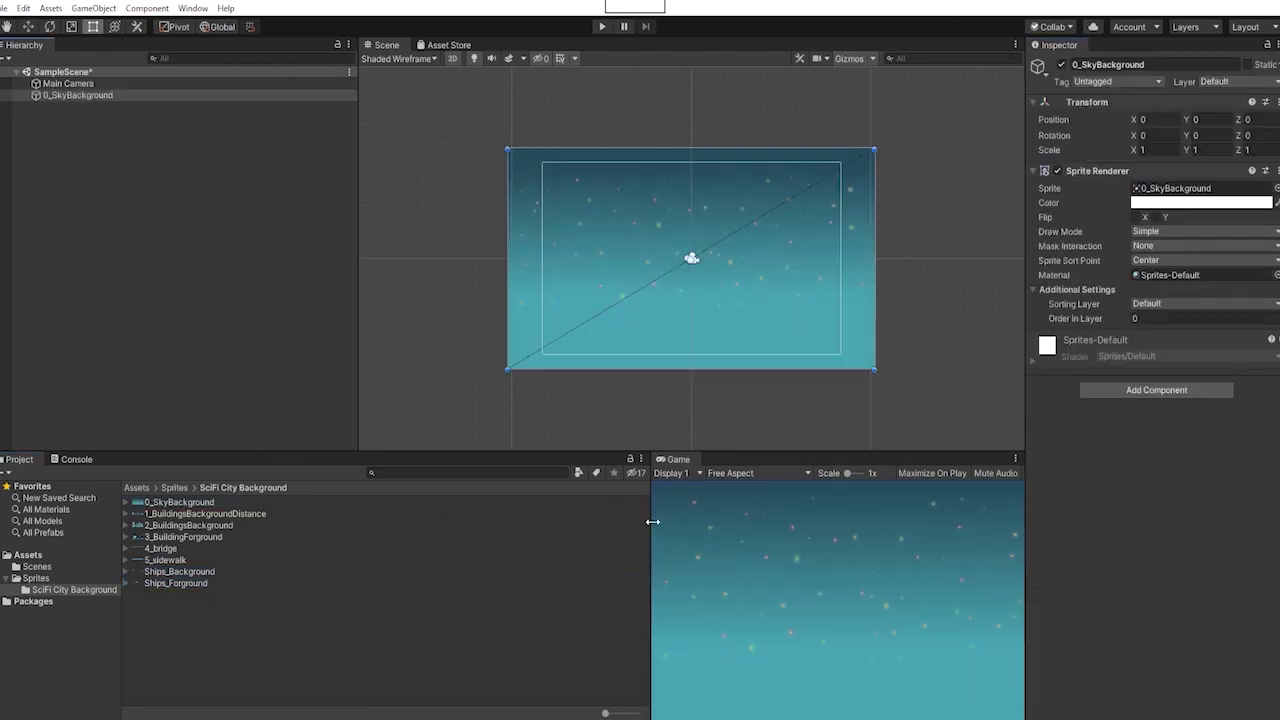
left_click_drag(652, 521, 503, 531)
left_click(590, 472)
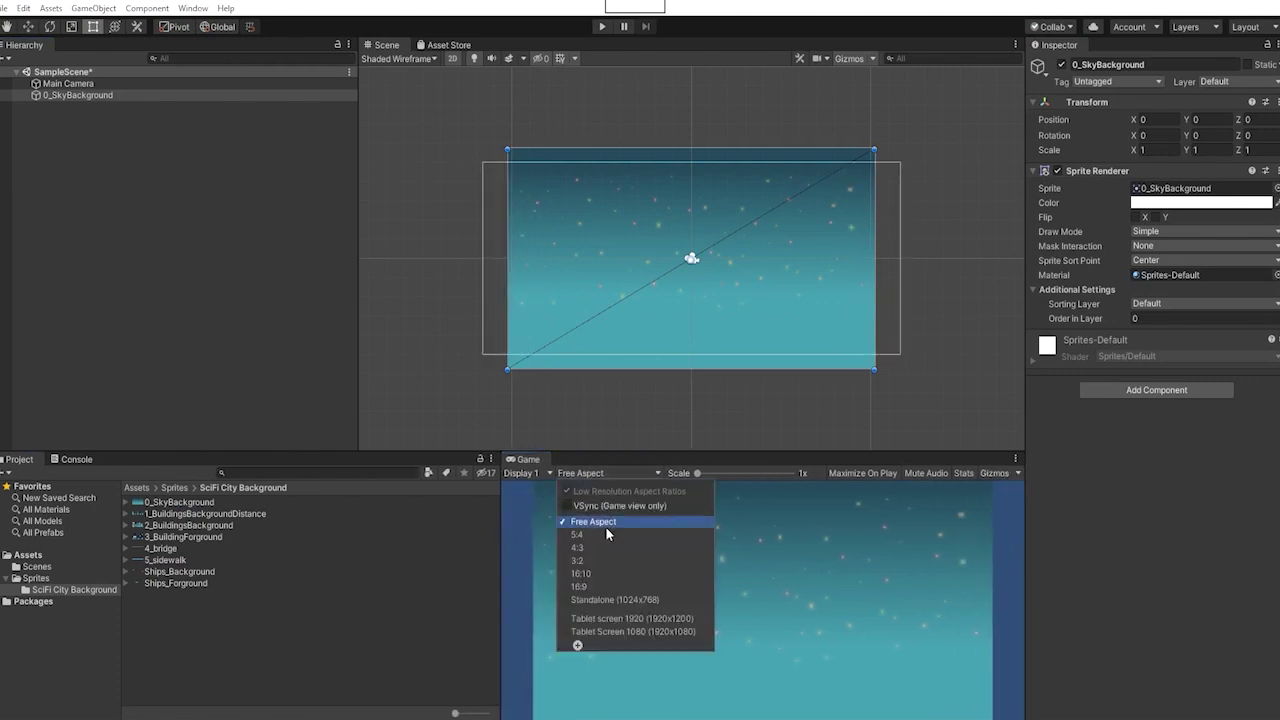
left_click(600, 587)
- Add 1_BuildingsBackgroundDistance to the scene and scale it down to fit over the sky background
left_click_drag(174, 517, 313, 320)
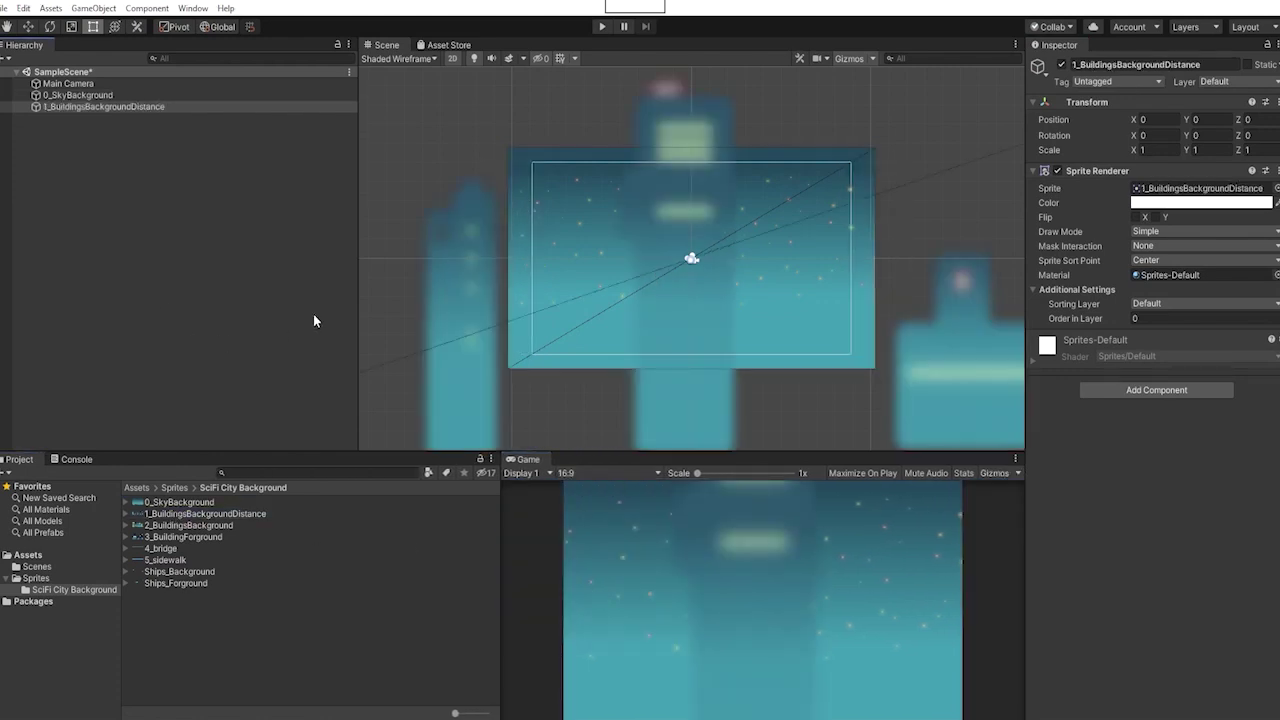
left_click(828, 268)
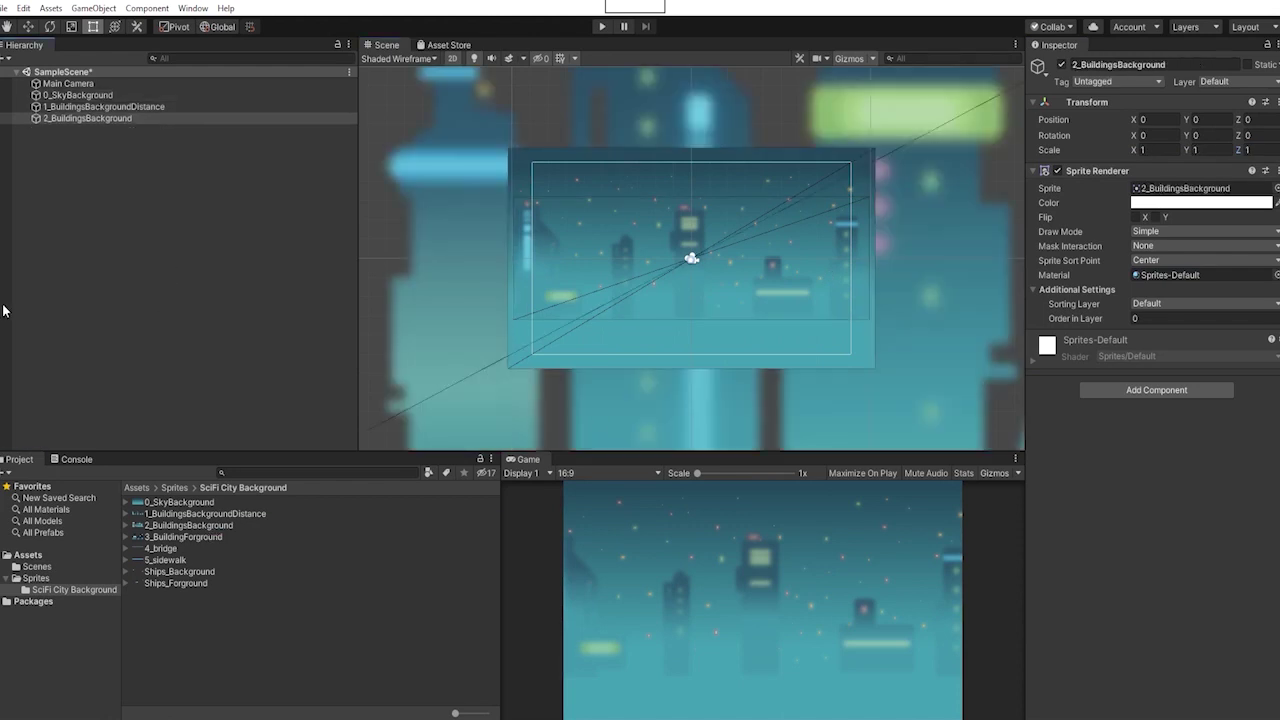
- Scale 2_BuildingsBackground to 0.3 on X, Y and Z and set its Order in Layer to -8
type("0.3")
key("Tab")
type("0.3")
key("Tab")
left_click(1250, 150)
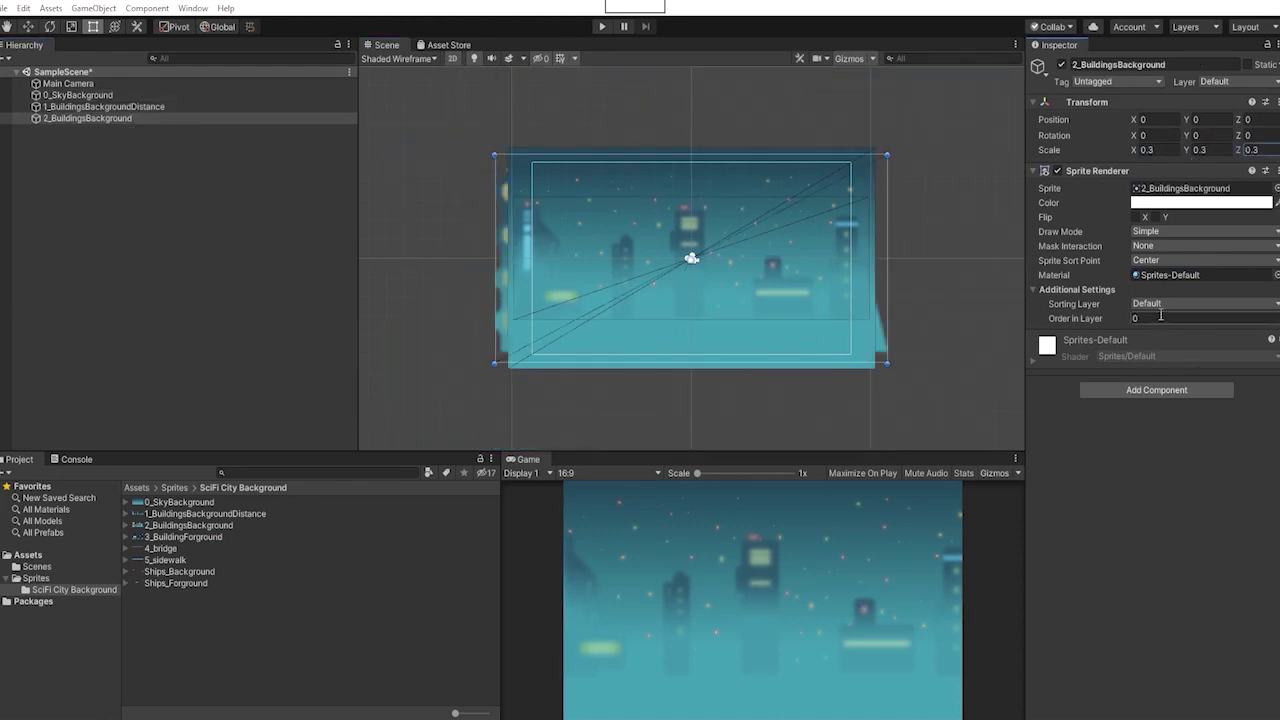
type("1")
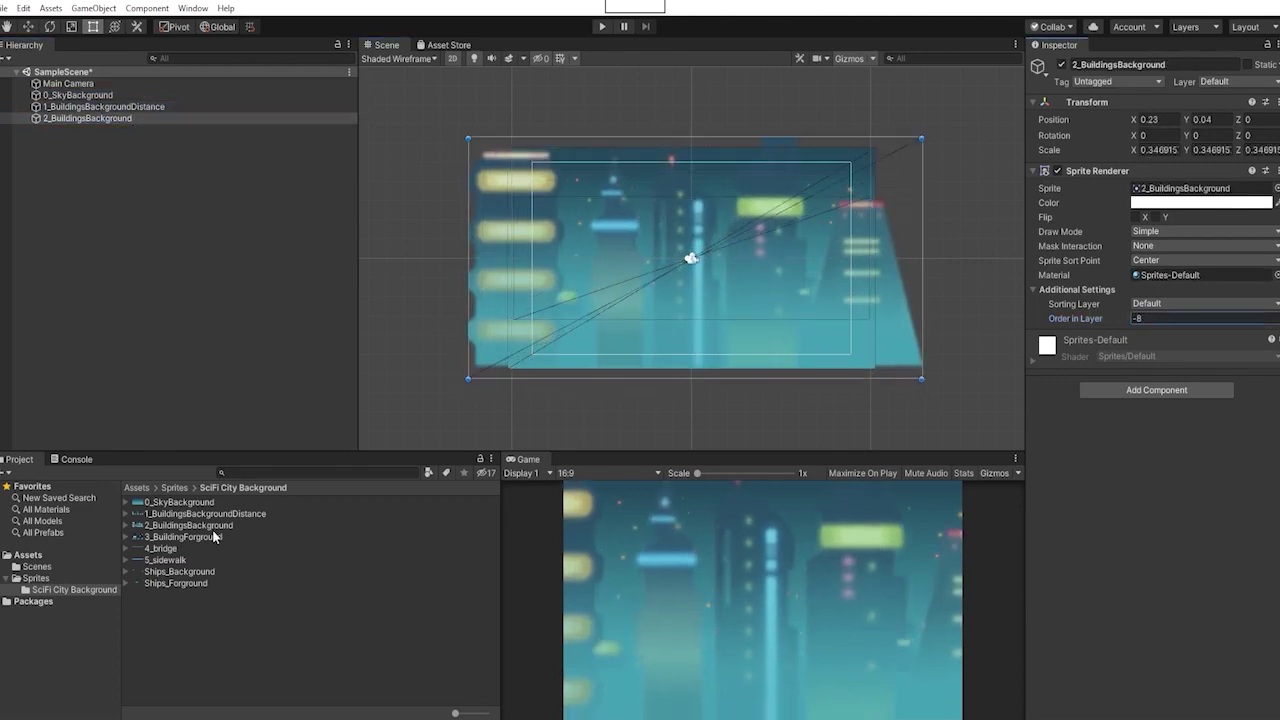
- Add 3_BuildingForground to the scene and set its scale to 0.3 on X and Y and 3 on Z
left_click_drag(213, 537, 90, 138)
left_click(1171, 151)
type(".3")
key("Tab")
type(".3")
key("Tab")
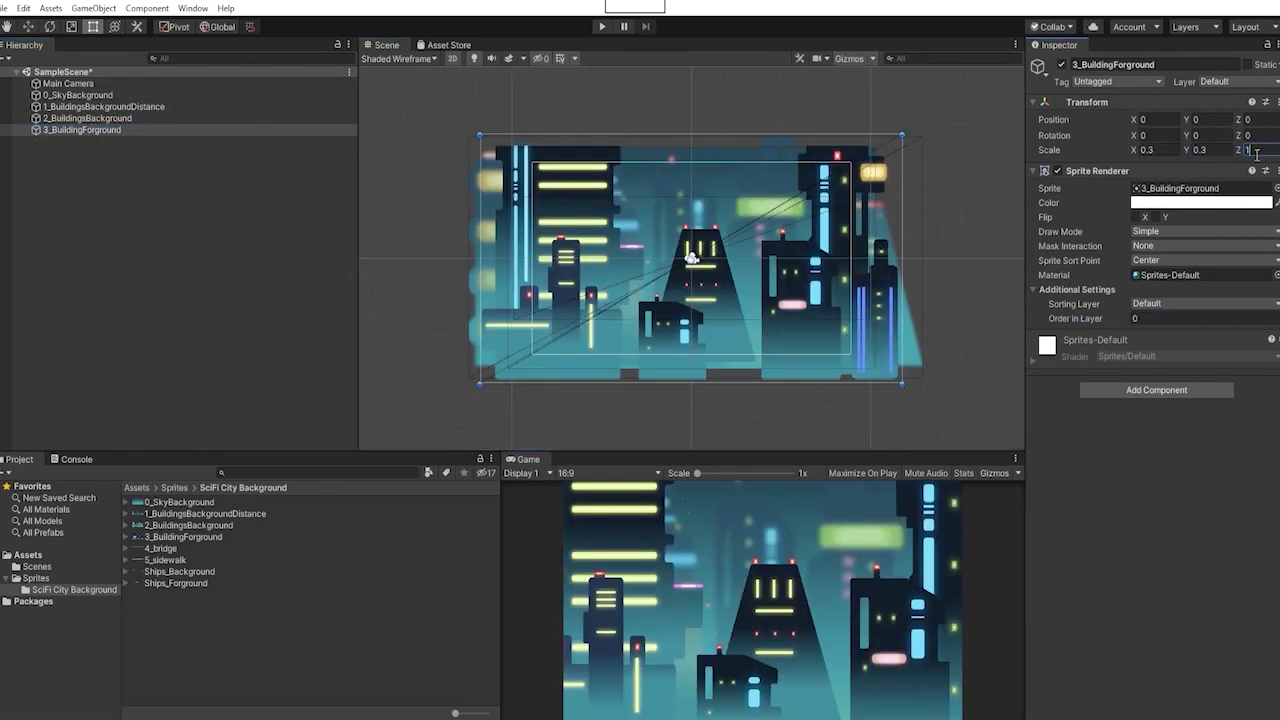
type("3")
- Shrink 3_BuildingForground proportionally to about 0.253 scale, with its upper corner aligned to the camera frame
left_click_drag(480, 135, 529, 163, "shift")
mouse_move(901, 384)
left_mouse_down()
mouse_move(862, 374)
mouse_move(885, 374)
left_mouse_up()
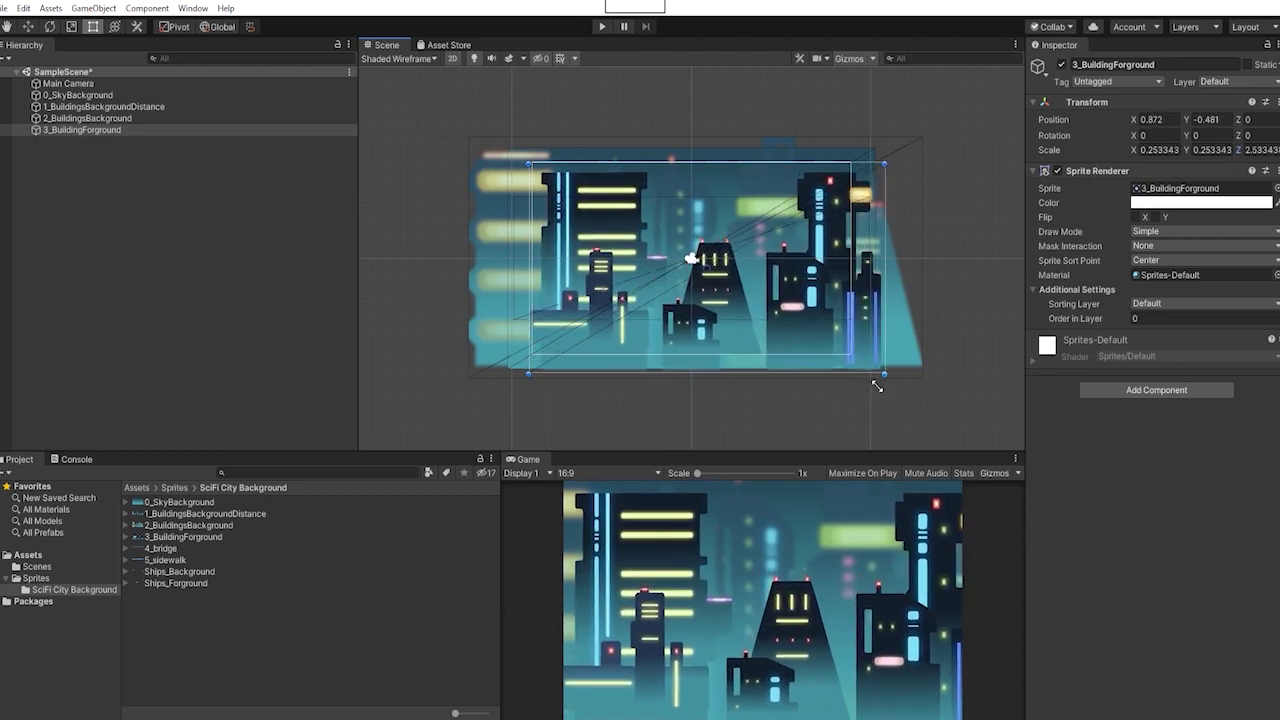
- Add 4_bridge to the scene and set the Order in Layer of 3_BuildingForground to -7
key("w")
left_click(143, 172)
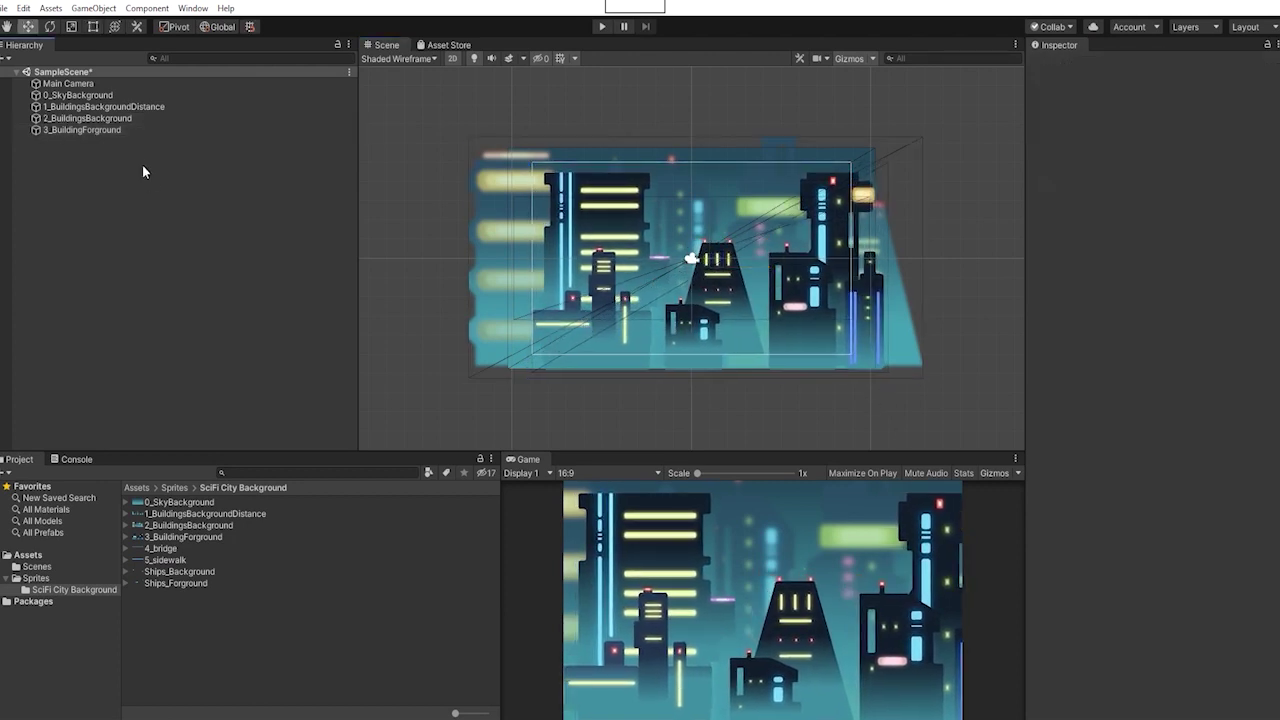
left_click_drag(157, 342, 157, 342)
left_click(90, 130)
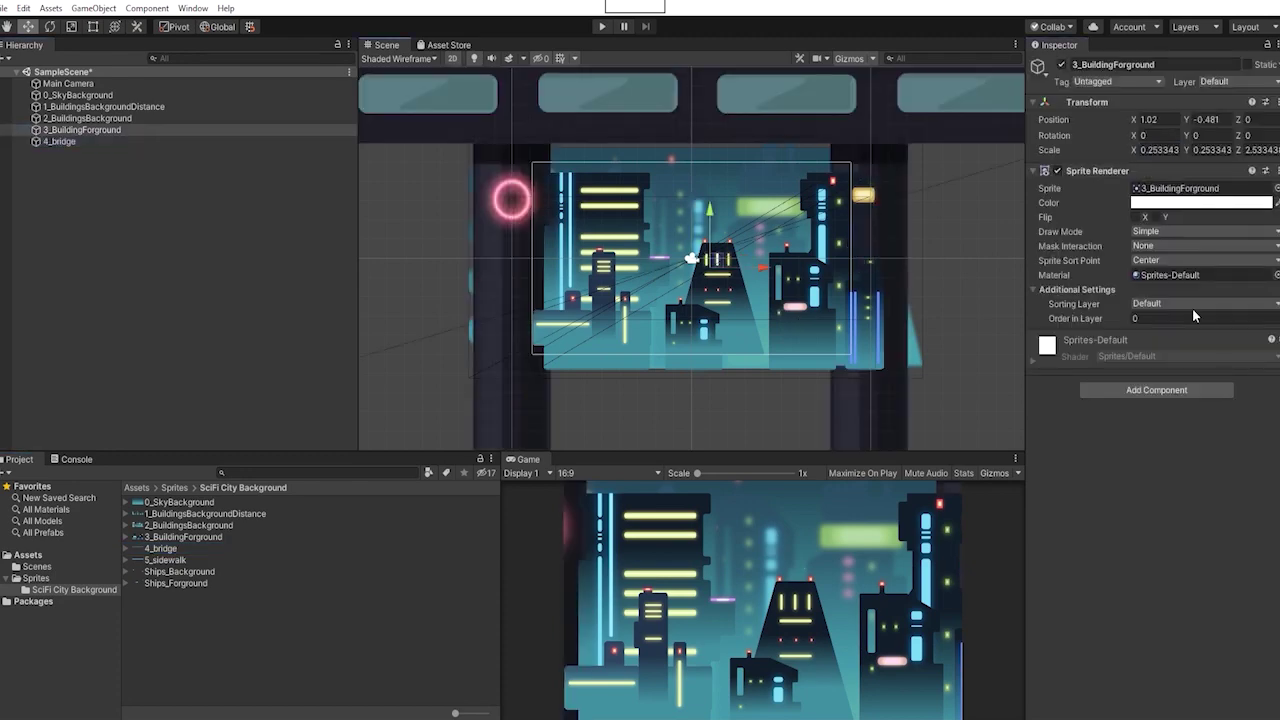
left_click(90, 118)
left_click(90, 130)
left_click(1150, 319)
type("-7")
key("Return")
- Scale 4_bridge to 0.3 on X, Y and Z and lower it to the bottom part of the camera frame
left_click(60, 141)
left_click(1158, 150)
type("0.3")
left_click(1214, 149)
type("0.3")
left_click(1256, 149)
type("0.3")
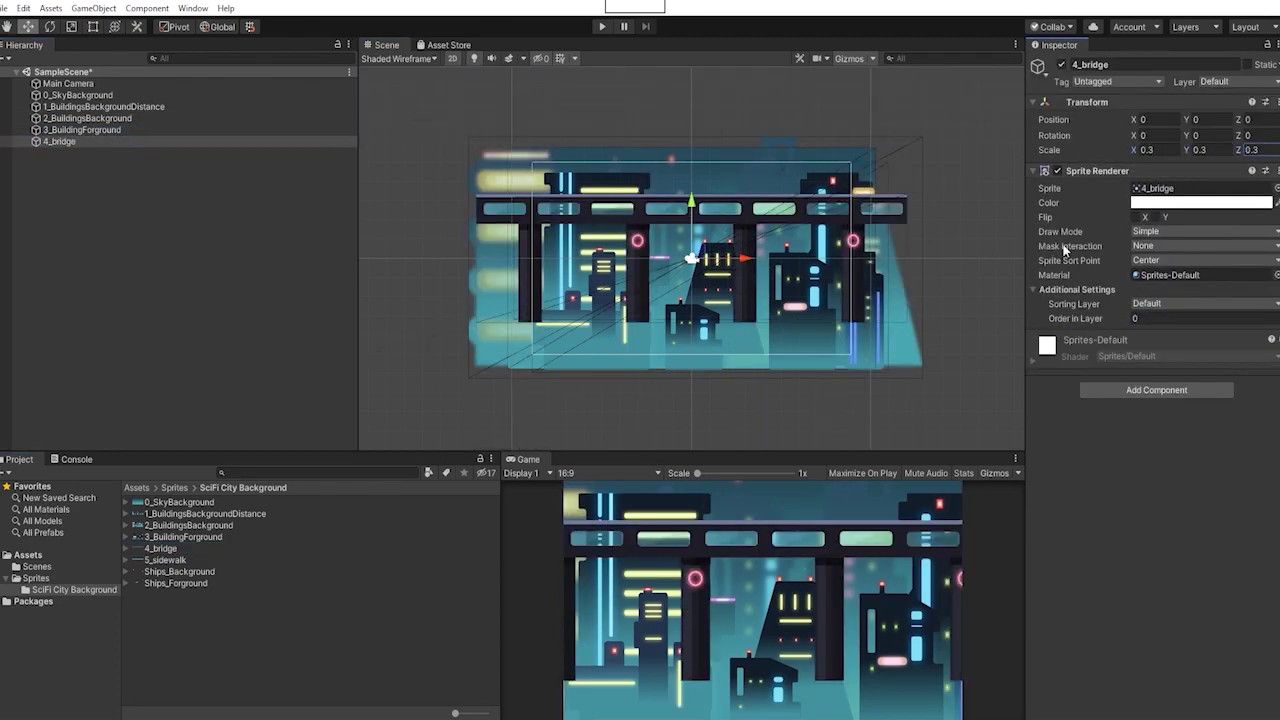
left_click_drag(697, 203, 699, 305)
- Add 5_sidewalk to the scene, scale it to 0.3 on X, Y and Z, and lower it over the bridge
left_click_drag(137, 562, 124, 198)
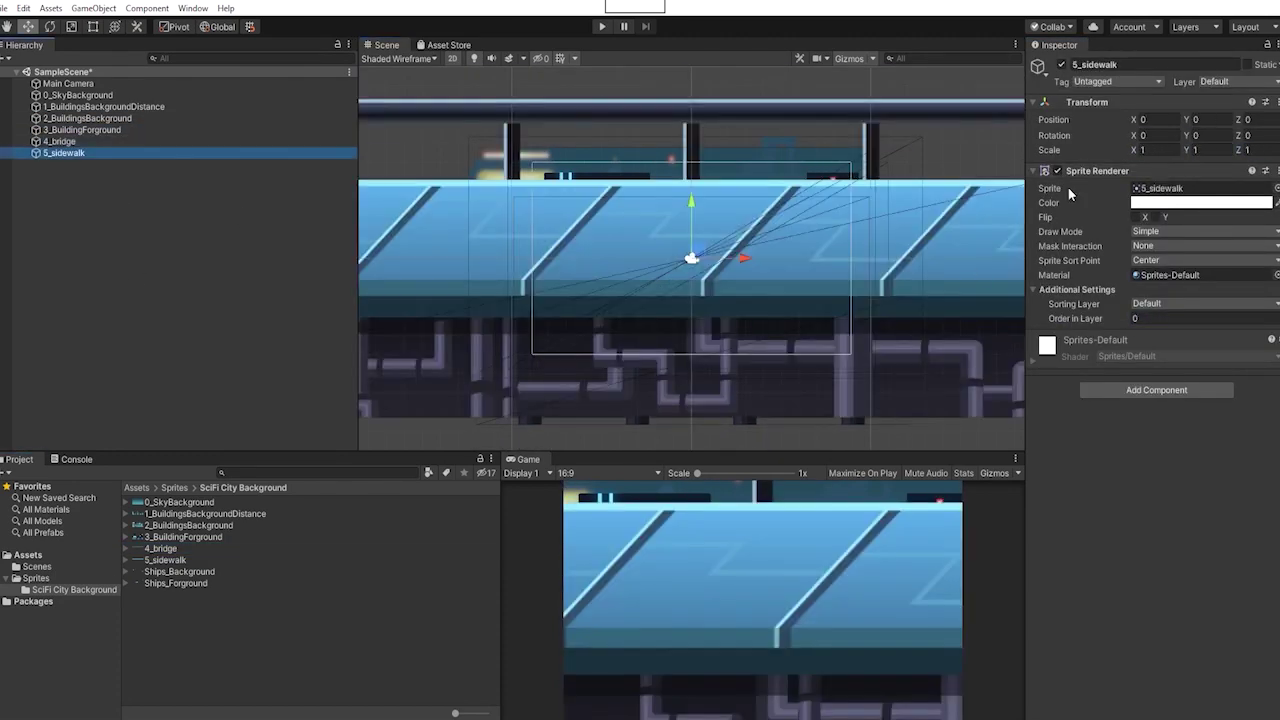
left_click(1158, 150)
type("0.3")
left_click(1214, 150)
type("0.3")
left_click(1254, 151)
left_click_drag(692, 211, 692, 265)
- Shrink 5_sidewalk proportionally to about 0.224 to span the camera frame's width and place it at about Y -3.92
left_click(93, 27)
left_click_drag(476, 266, 530, 278, "shift")
left_click_drag(907, 278, 851, 290, "shift")
left_click_drag(685, 325, 686, 335)
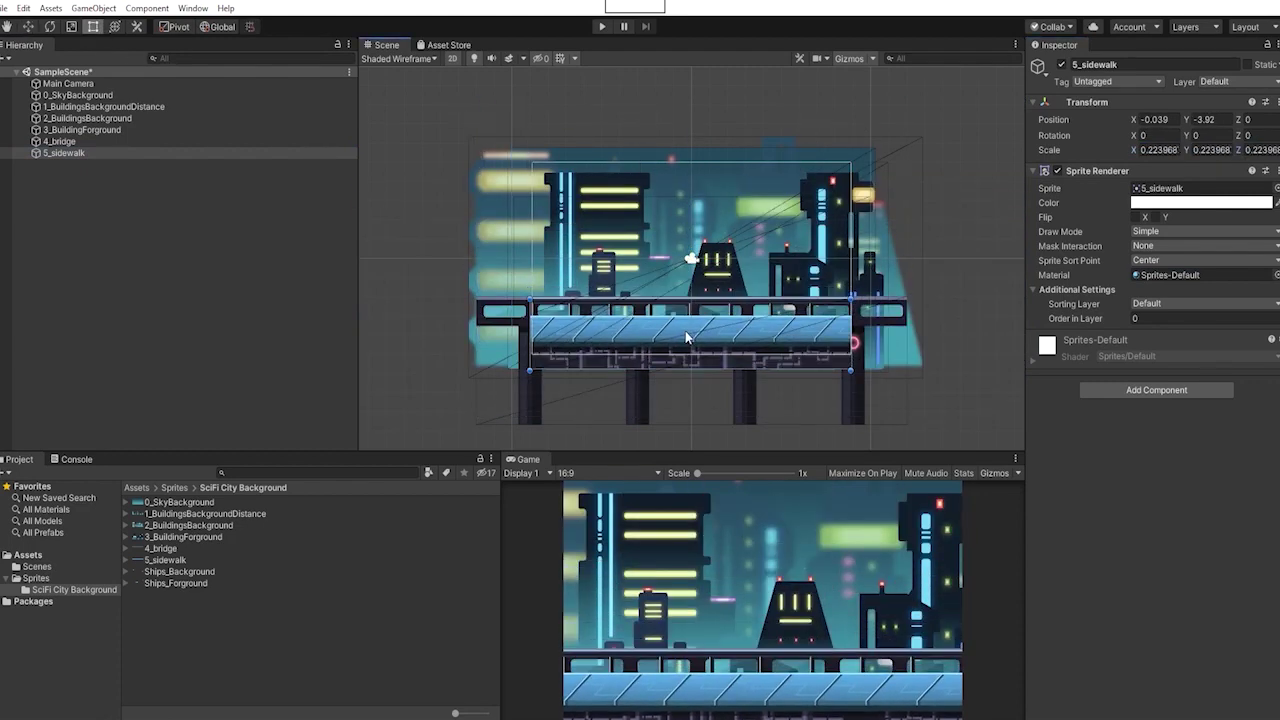
- Raise 4_bridge to about Y -3.36 and 3_BuildingForground to about Y 0.84
left_click(867, 319)
left_click_drag(746, 396, 740, 353)
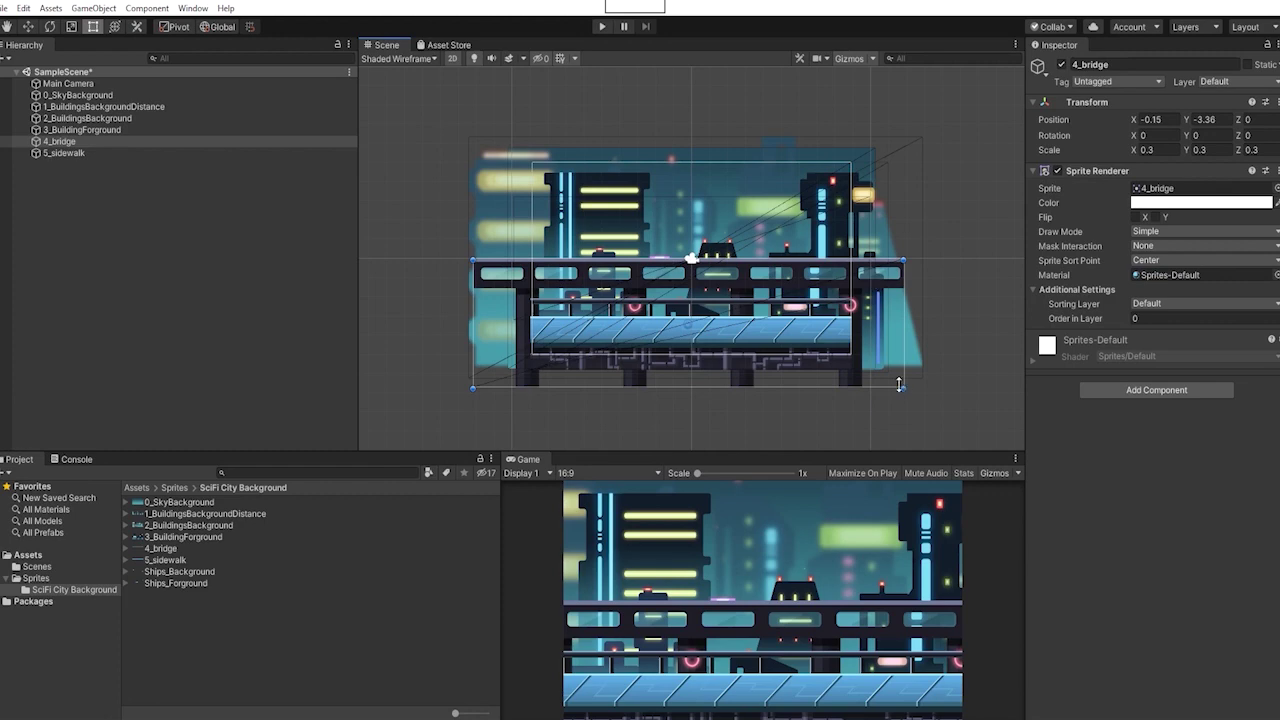
left_click(88, 130)
left_click_drag(594, 222, 590, 191)
- Fine-tune 5_sidewalk proportionally to about 0.222 scale so both ends meet the camera frame's edges
left_click(78, 95)
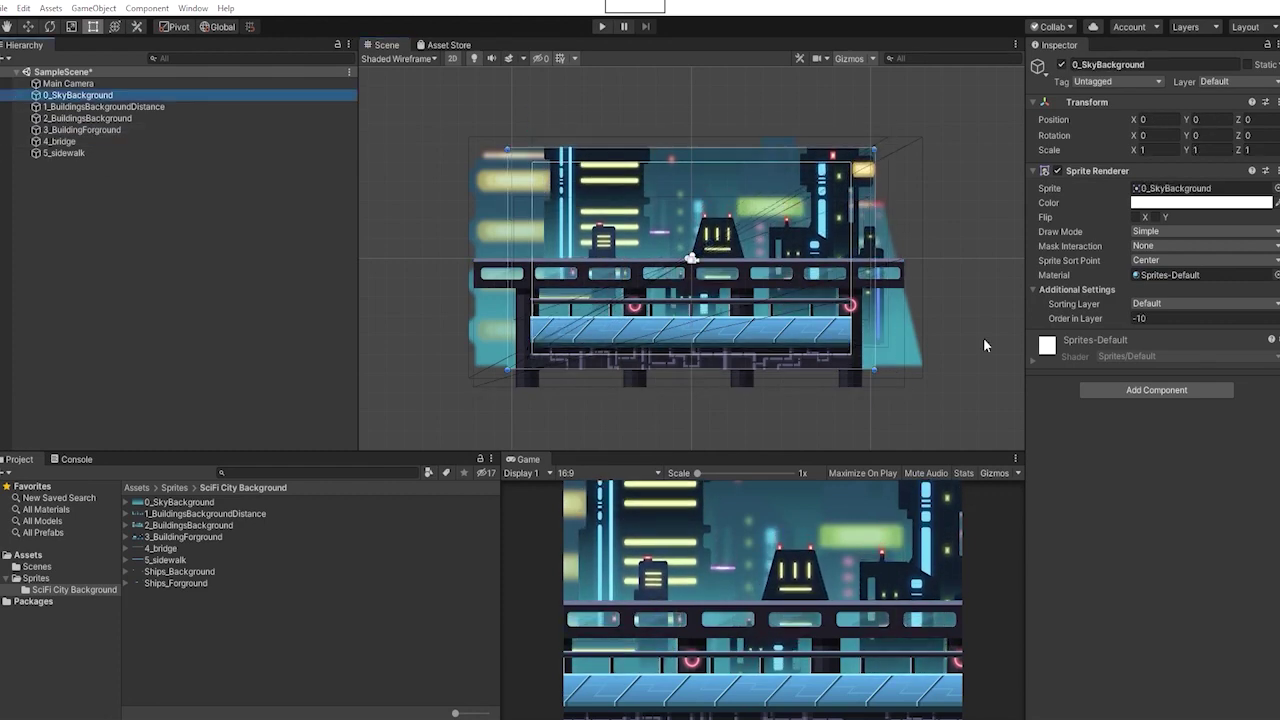
scroll(671, 275, "up", 9)
left_click(96, 153)
left_click_drag(456, 314, 453, 311, "shift")
left_click_drag(949, 312, 950, 305, "shift")
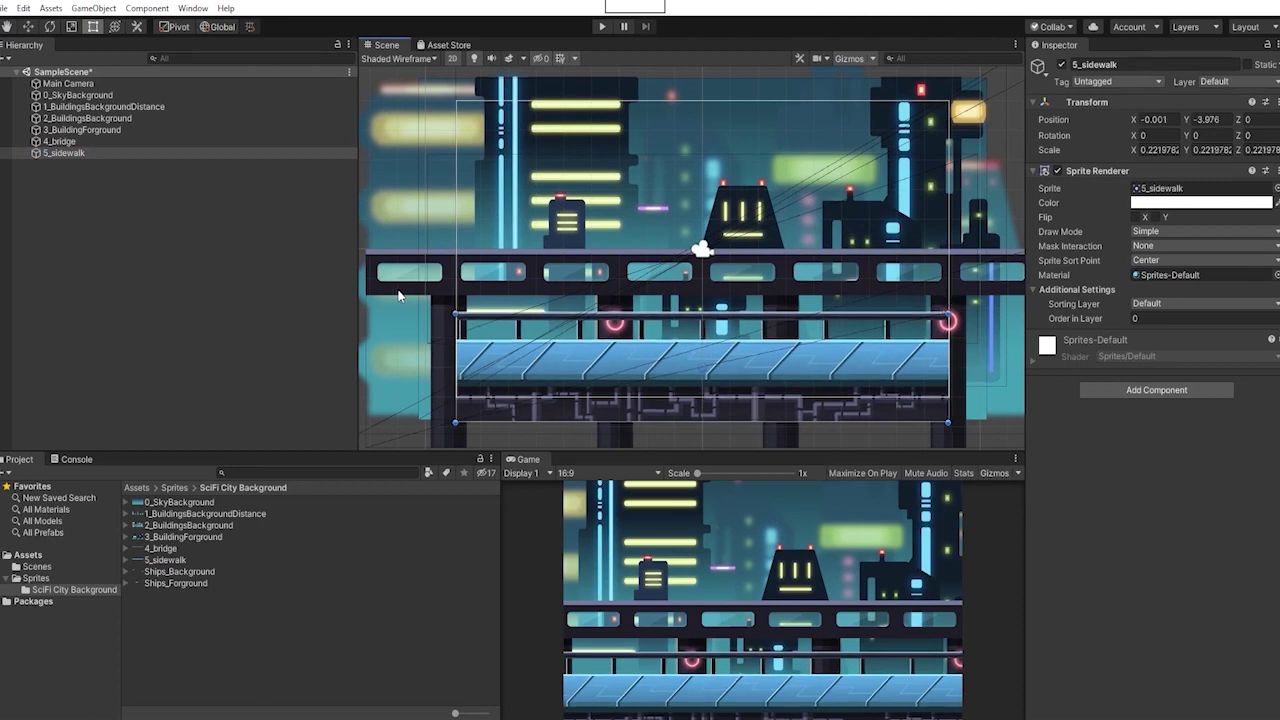
- Leave only 1_BuildingsBackgroundDistance active over the sky and align its left edge with the camera frame at about X 1.03
left_click(90, 107, "shift")
key("alt+shift+a")
left_click(108, 109)
key("alt+shift+a")
left_click(552, 256)
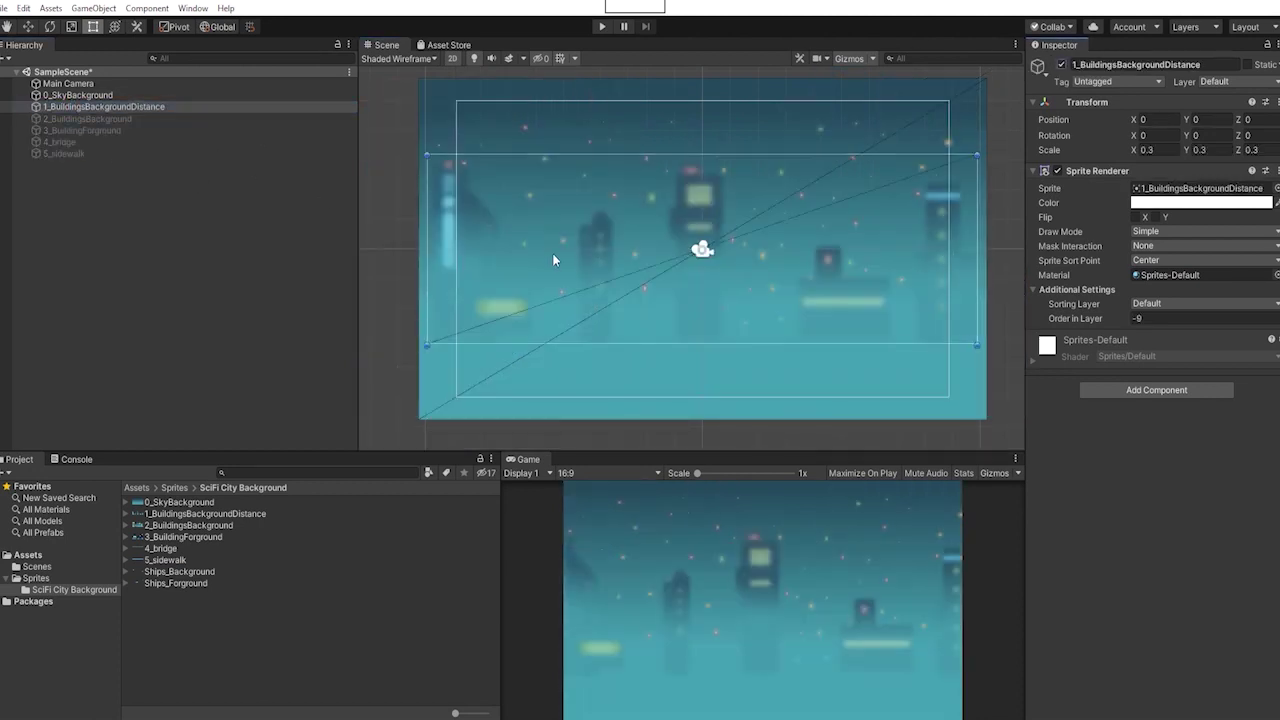
left_click_drag(562, 261, 592, 267)
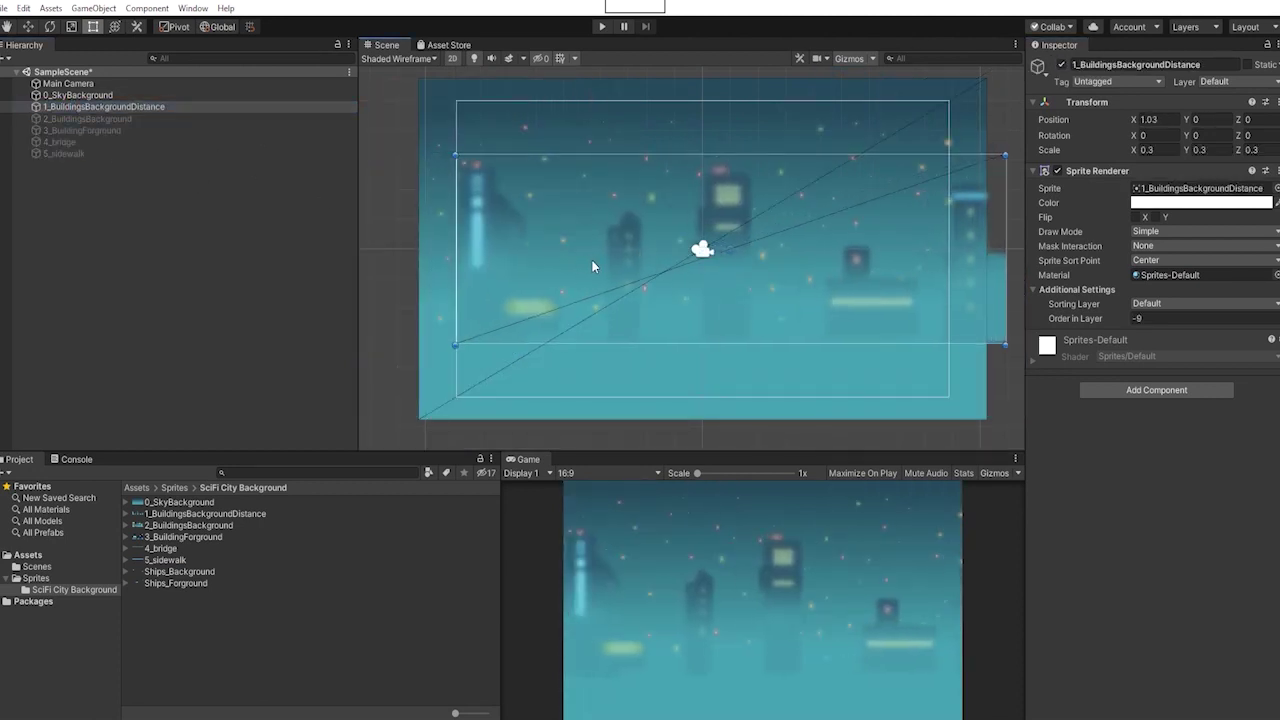
- Swap the active layer to 2_BuildingsBackground and align its left edge with the camera frame at about X 3.75
key("alt+shift+a")
left_click(138, 120)
key("alt+shift+a")
left_click(410, 251)
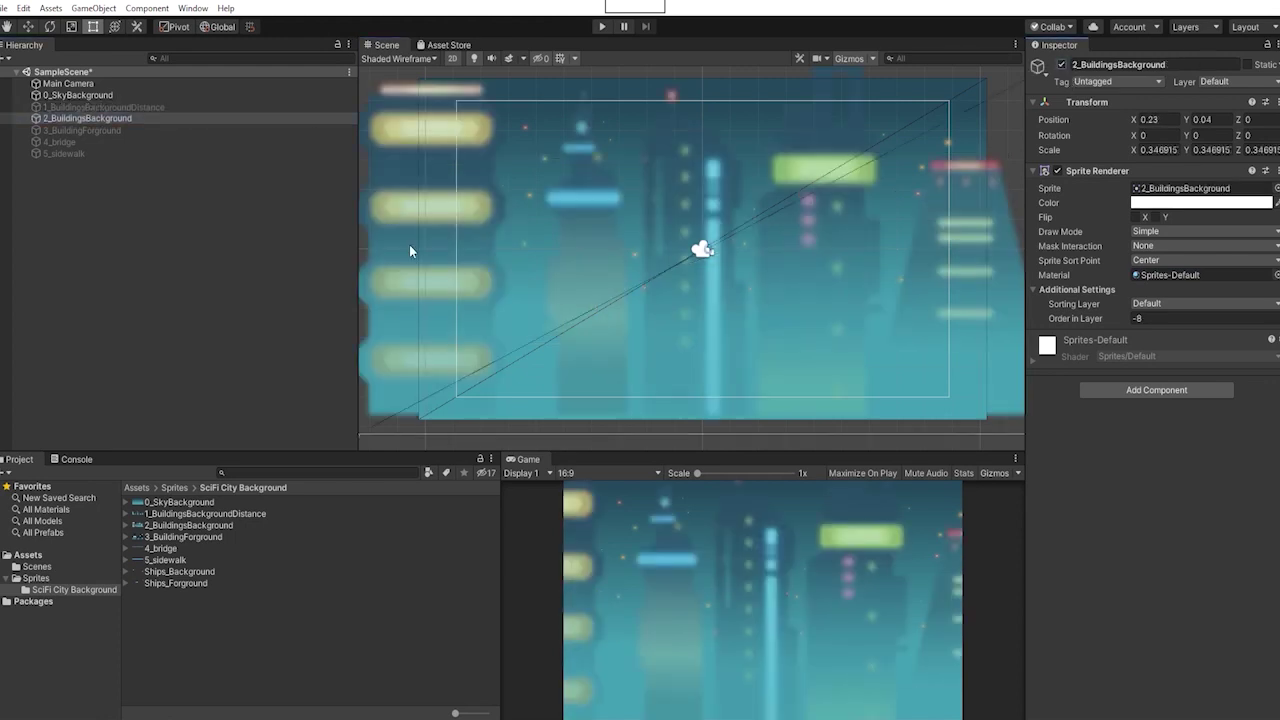
left_click_drag(409, 224, 506, 237)
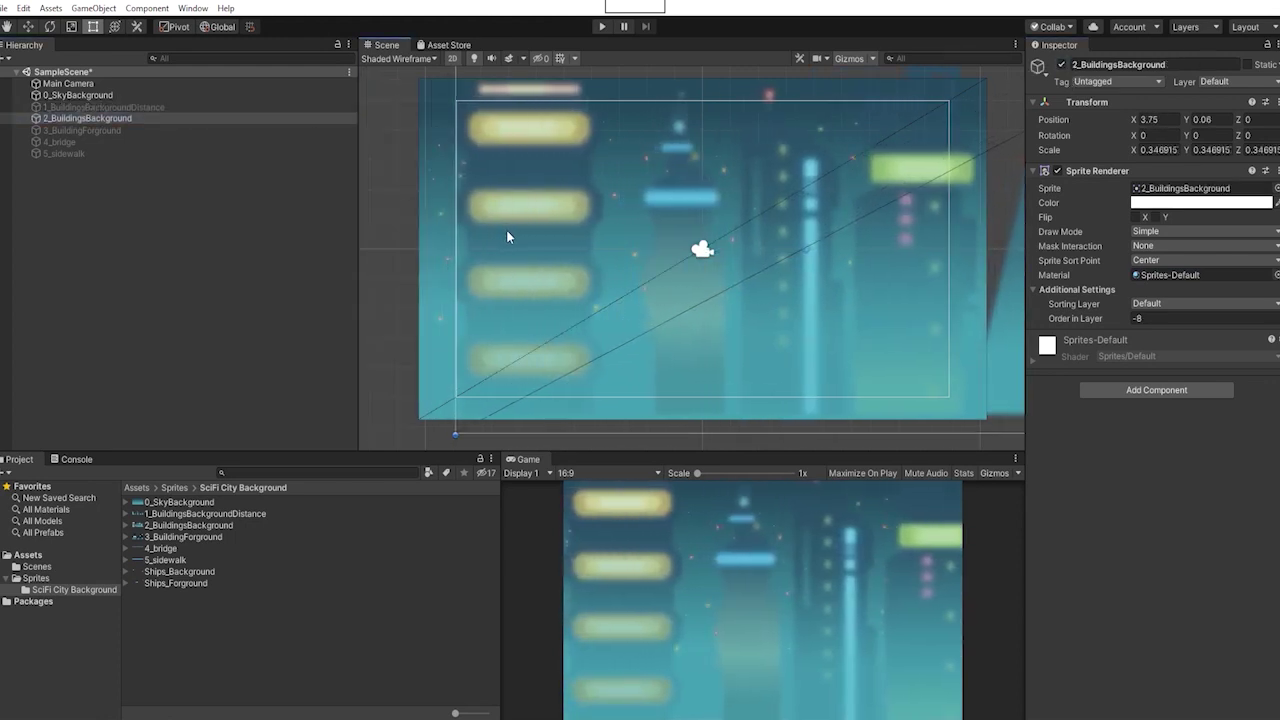
- Deactivate 2_BuildingsBackground and activate 3_BuildingForground to check its alignment with the camera frame
left_click(1061, 65)
left_click(82, 130)
left_click(1061, 65)
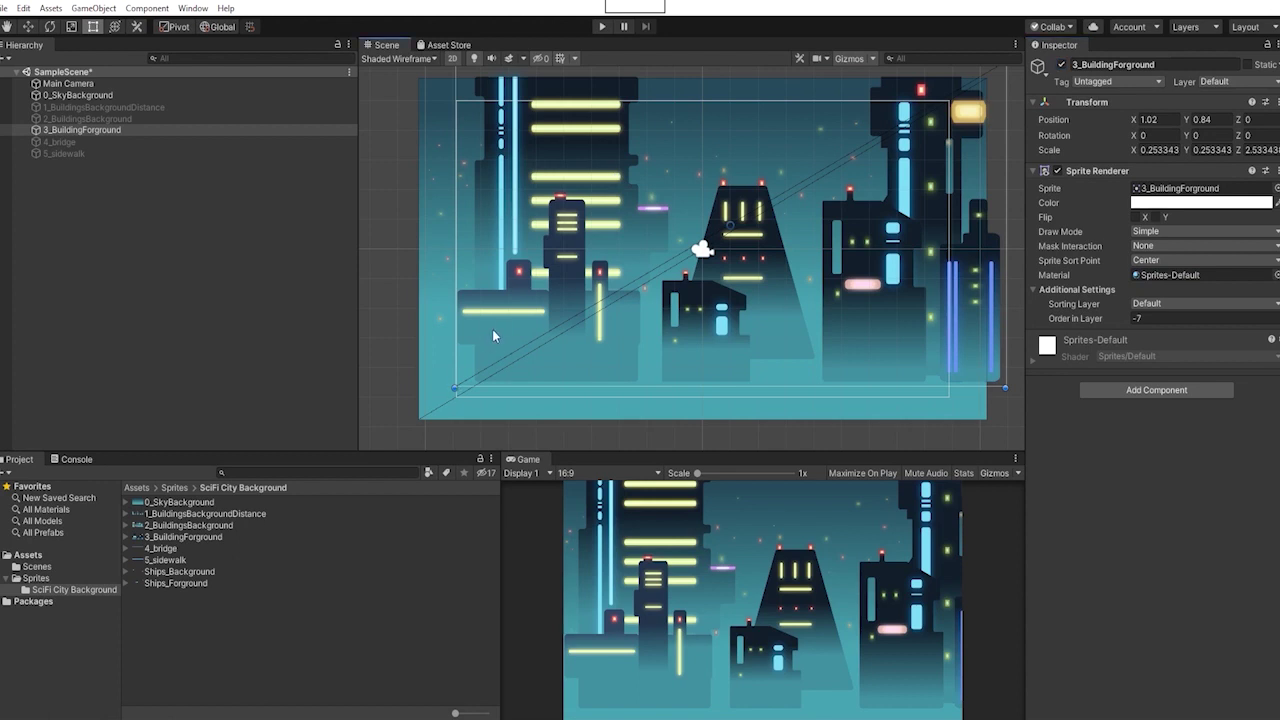
- Swap the active layer to 4_bridge and align its left end with the camera frame at about X 3.1
key("h")
left_click(390, 281)
key("h")
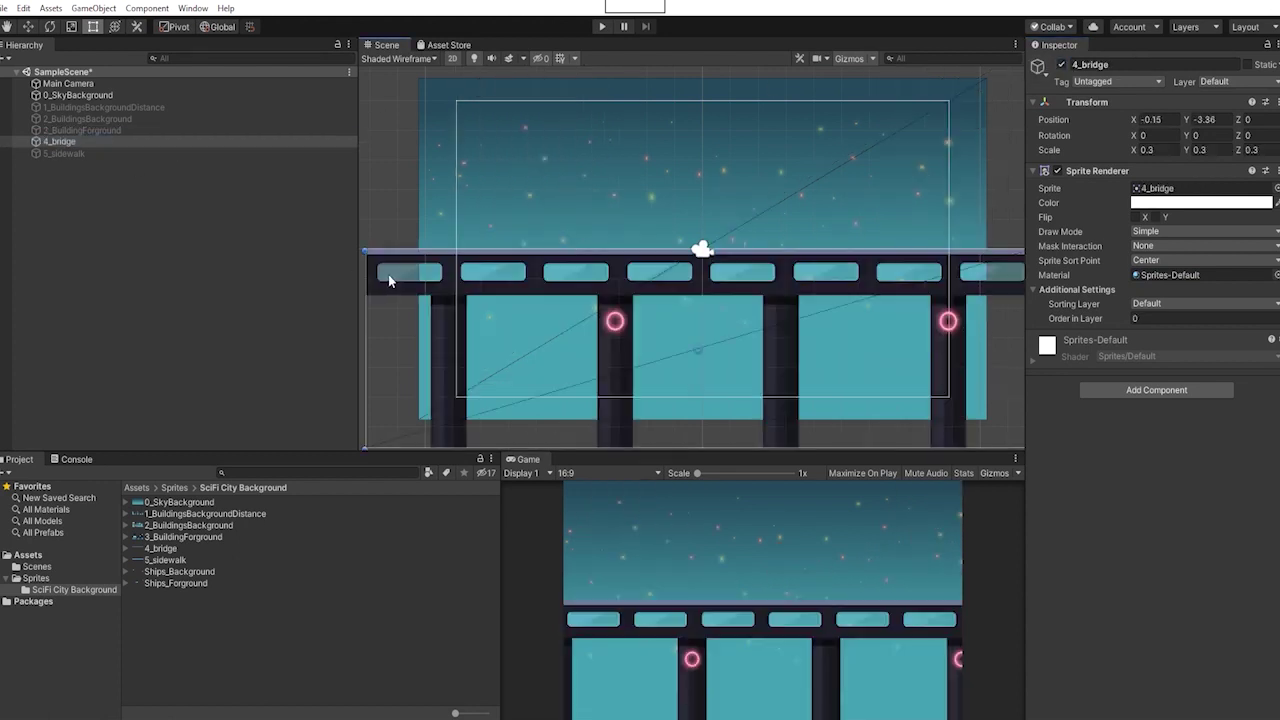
left_click_drag(390, 281, 480, 292)
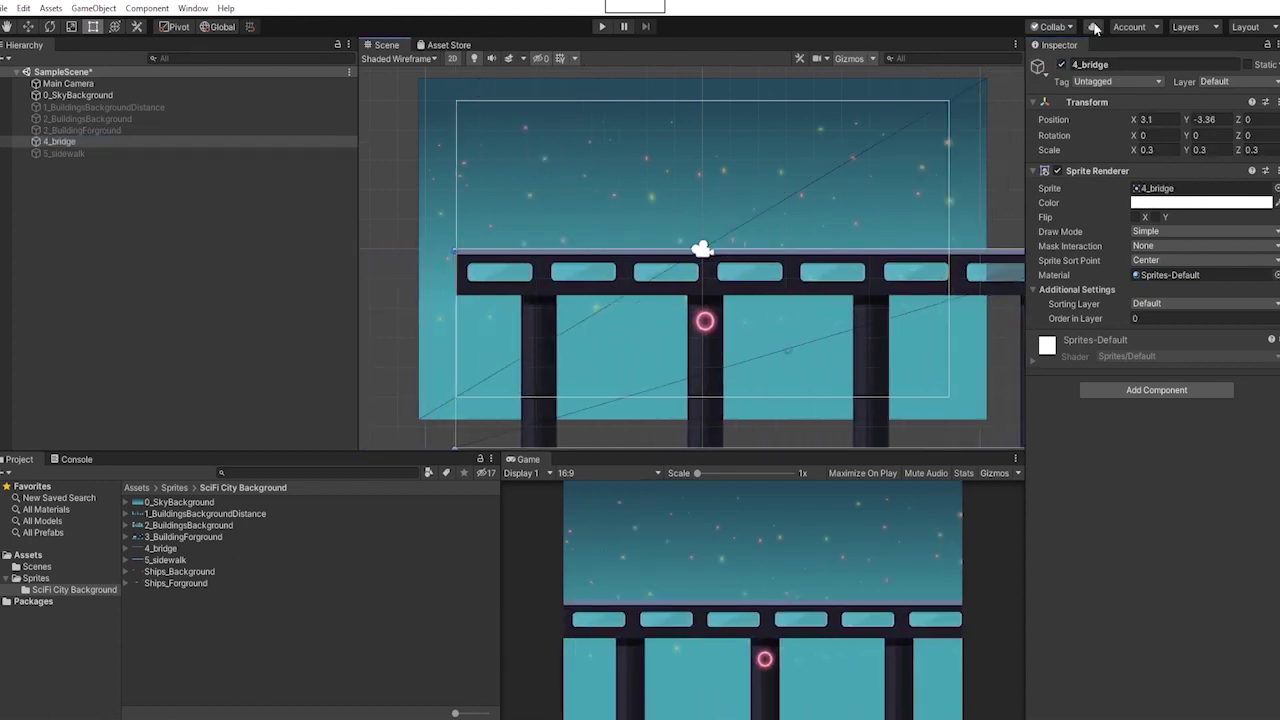
- Reactivate all layers from 1_BuildingsBackgroundDistance through 5_sidewalk
left_click(1061, 65)
left_click(1061, 65)
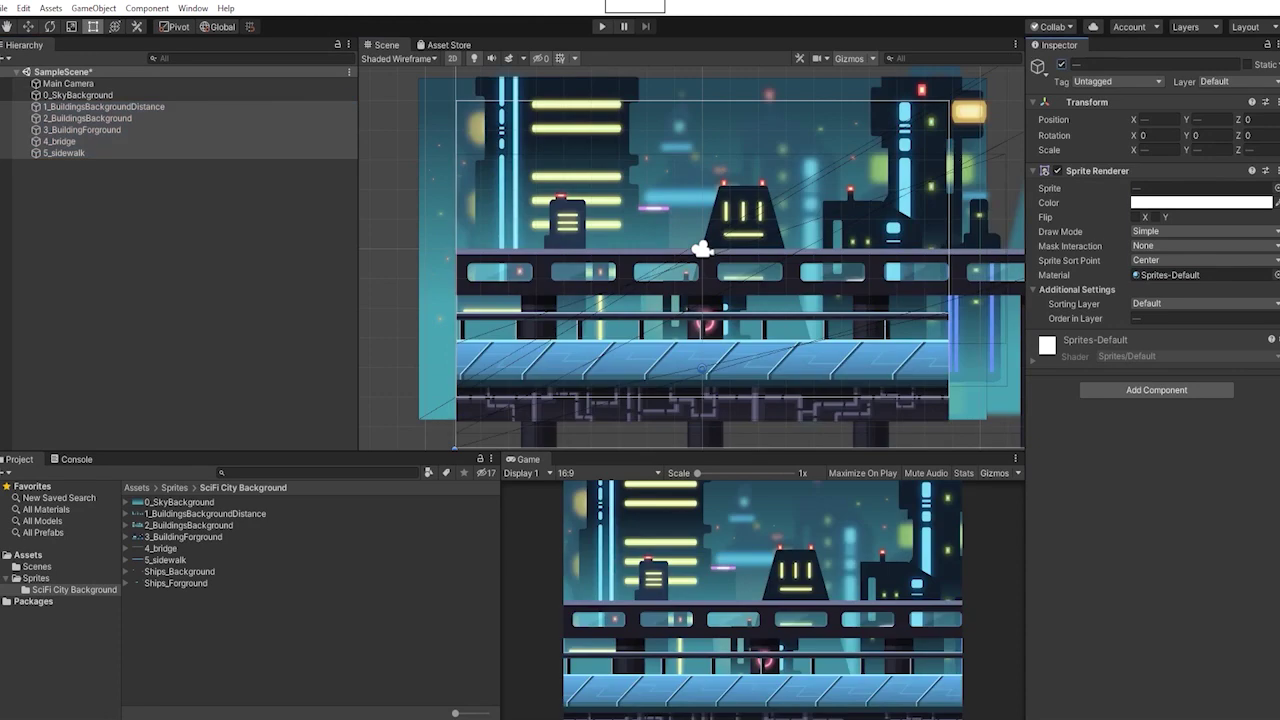
scroll(691, 258, "down", 5)
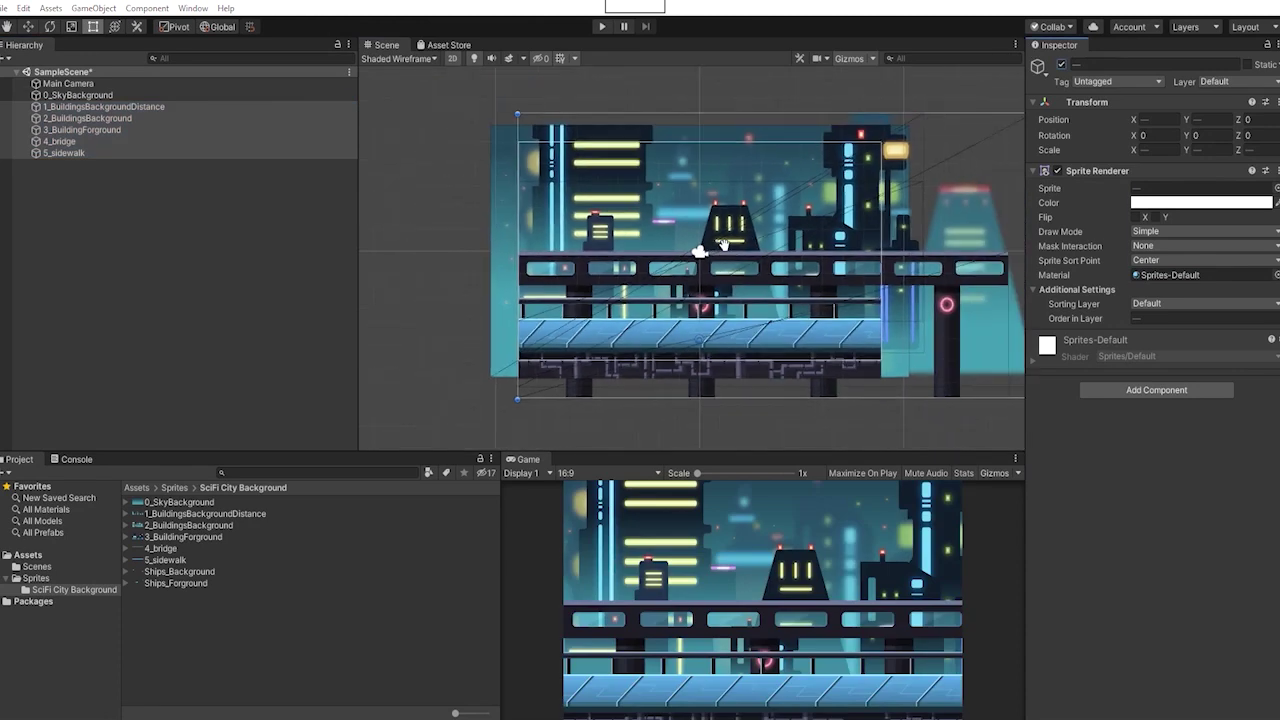
middle_click_drag(440, 389, 380, 389)
- Deactivate the layers 2_BuildingsBackground through 5_sidewalk
left_click(131, 119)
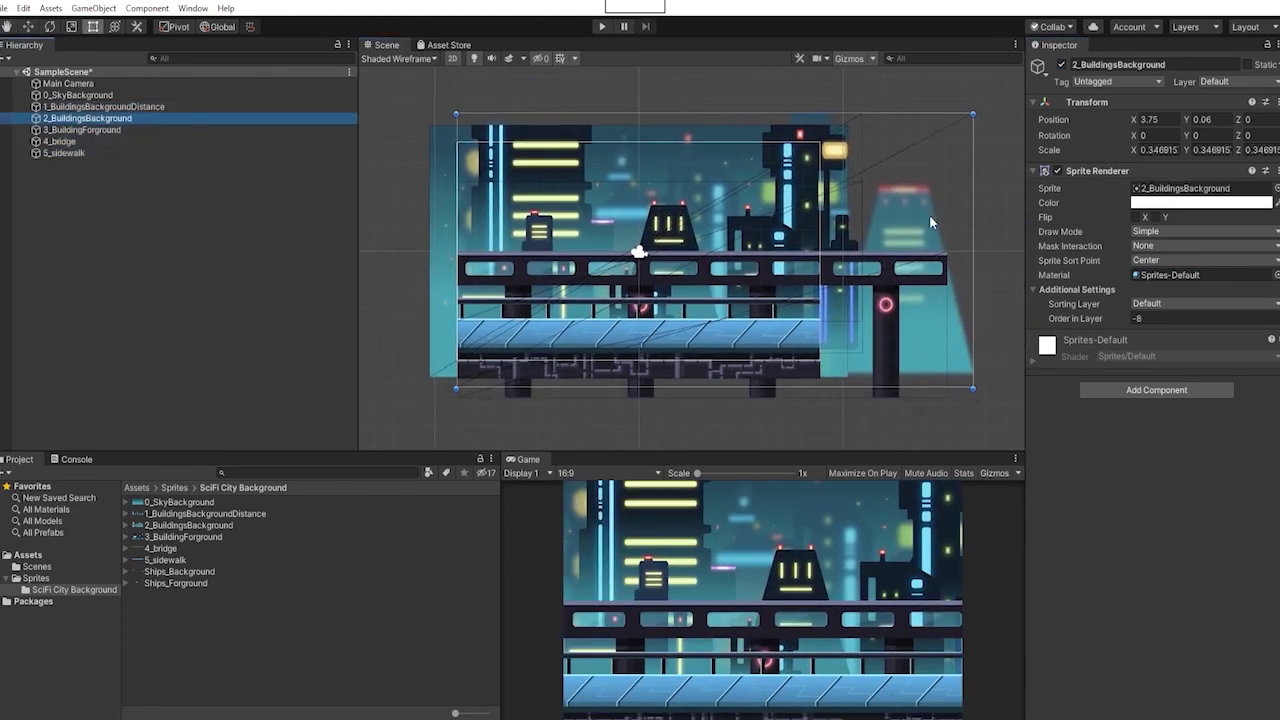
mouse_move(929, 215)
left_mouse_down()
mouse_move(897, 217)
mouse_move(925, 217)
left_mouse_up()
left_click(131, 119, "ctrl")
left_click(85, 153, "shift")
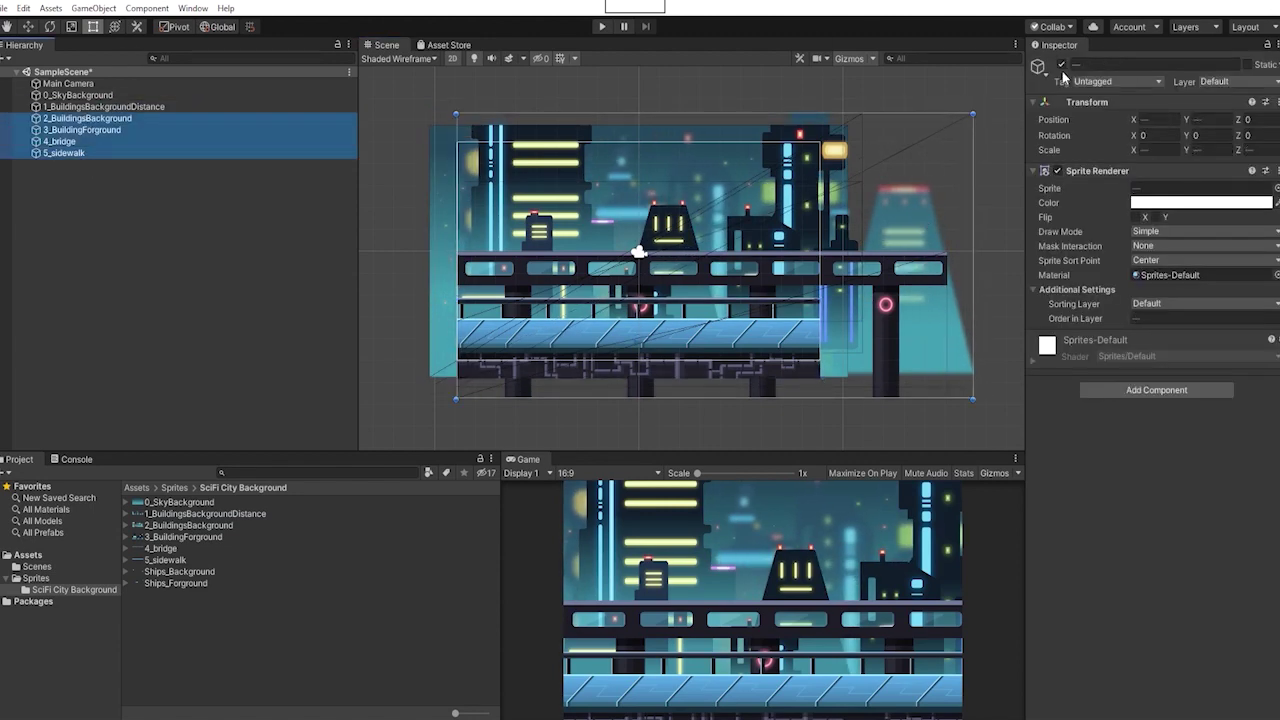
left_click(1062, 65)
- Duplicate 1_BuildingsBackgroundDistance and place the copy flush against the original's right edge at about X 20.87
left_click(140, 108)
key("ctrl+d")
left_click_drag(506, 225, 930, 256)
scroll(829, 297, "up", 5)
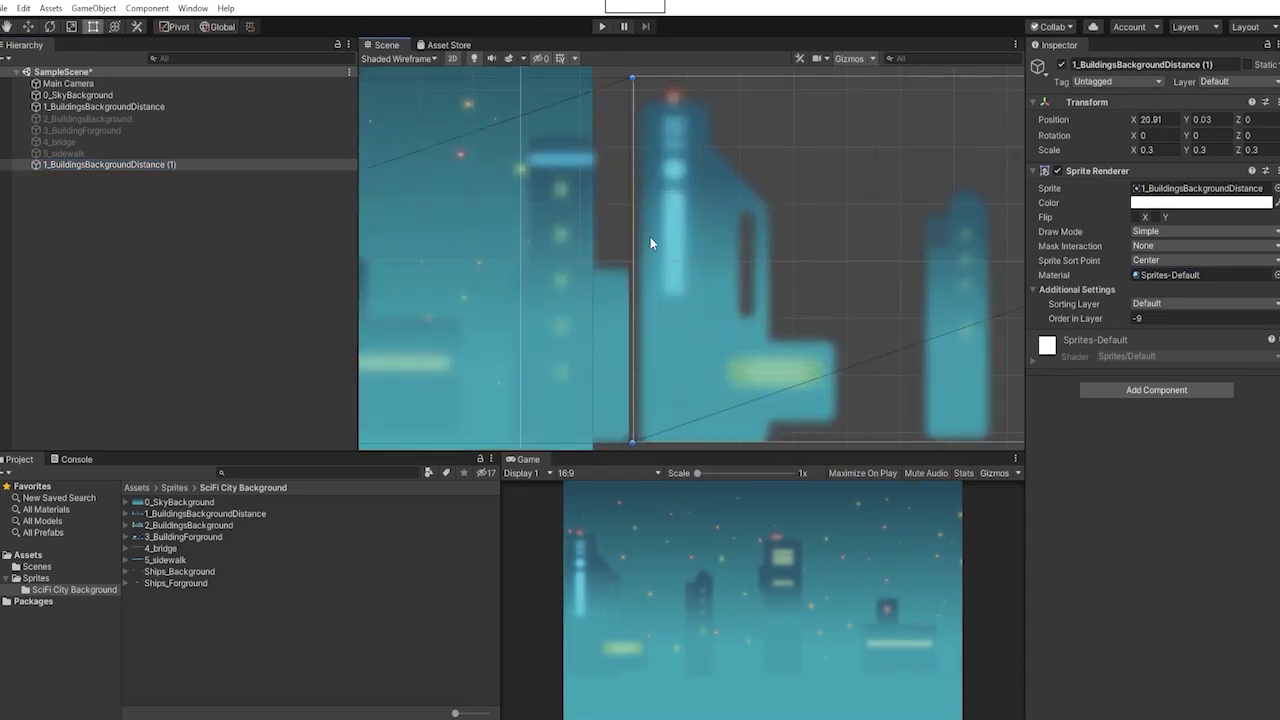
left_click_drag(646, 240, 644, 240)
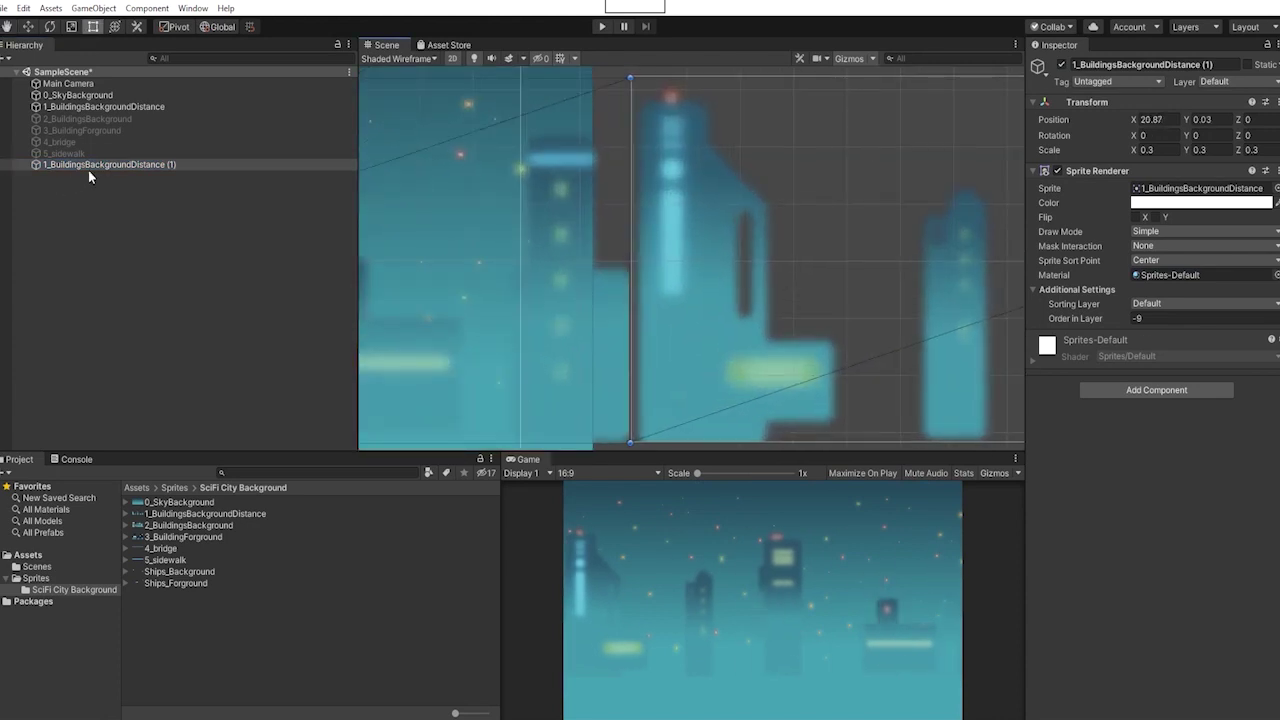
- Nest the copy under 1_BuildingsBackgroundDistance and deactivate the parent object
left_click_drag(88, 168, 104, 107)
left_click(106, 107)
left_click(1062, 65)
left_click(26, 107)
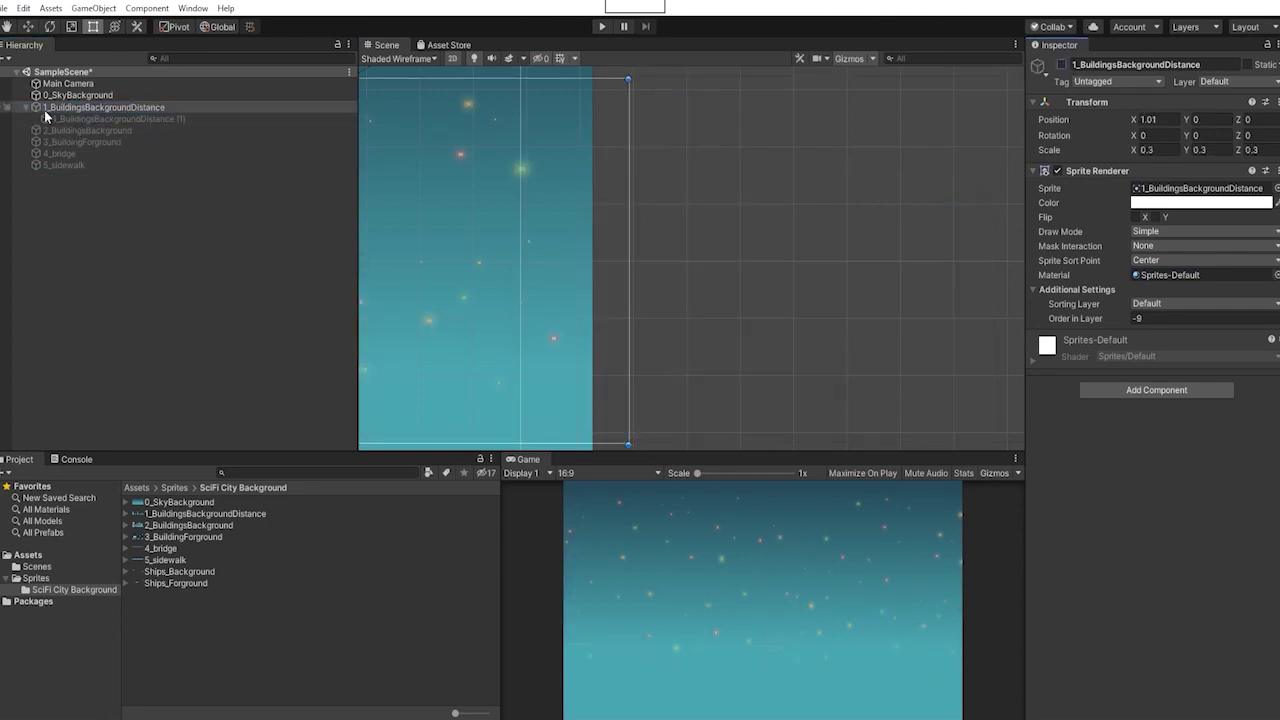
- Activate and duplicate 2_BuildingsBackground, placing the copy against the original's right edge at about X 29.03
left_click(84, 119)
left_click(1062, 65)
scroll(690, 250, "down", 5)
left_click_drag(758, 228, 1023, 263)
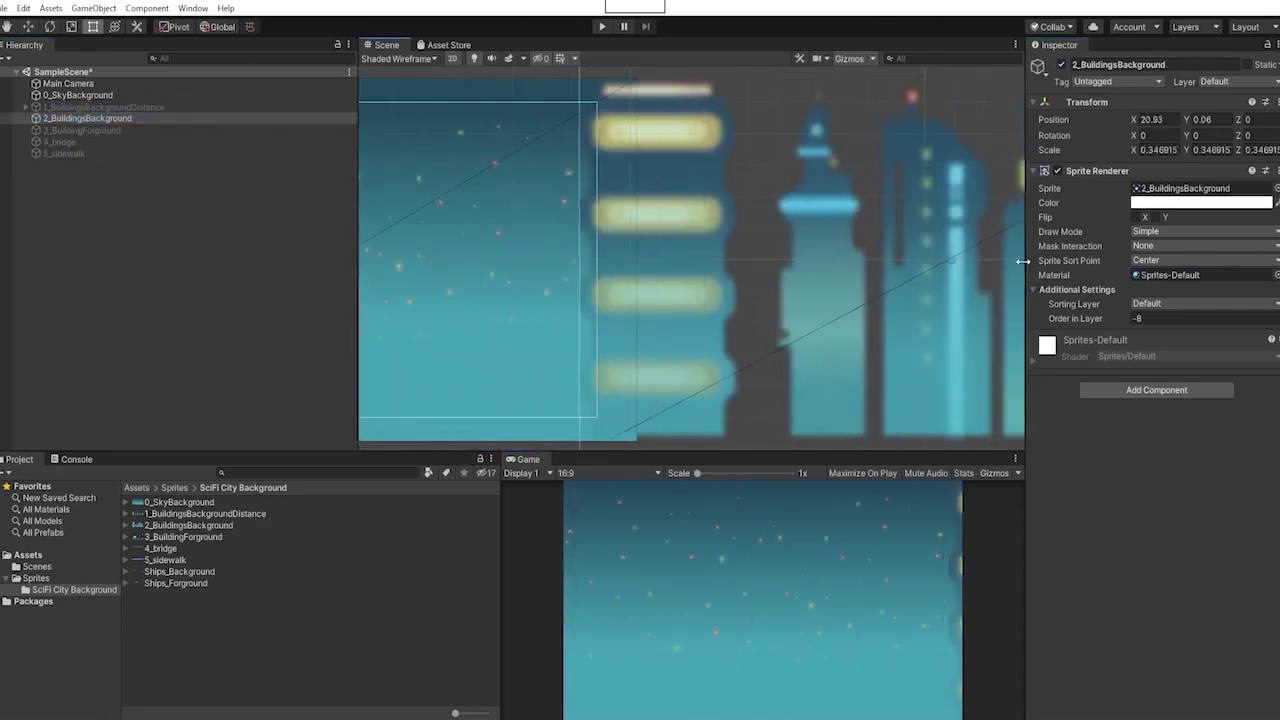
key("ctrl+z")
key("ctrl+d")
left_click_drag(818, 271, 201, 281)
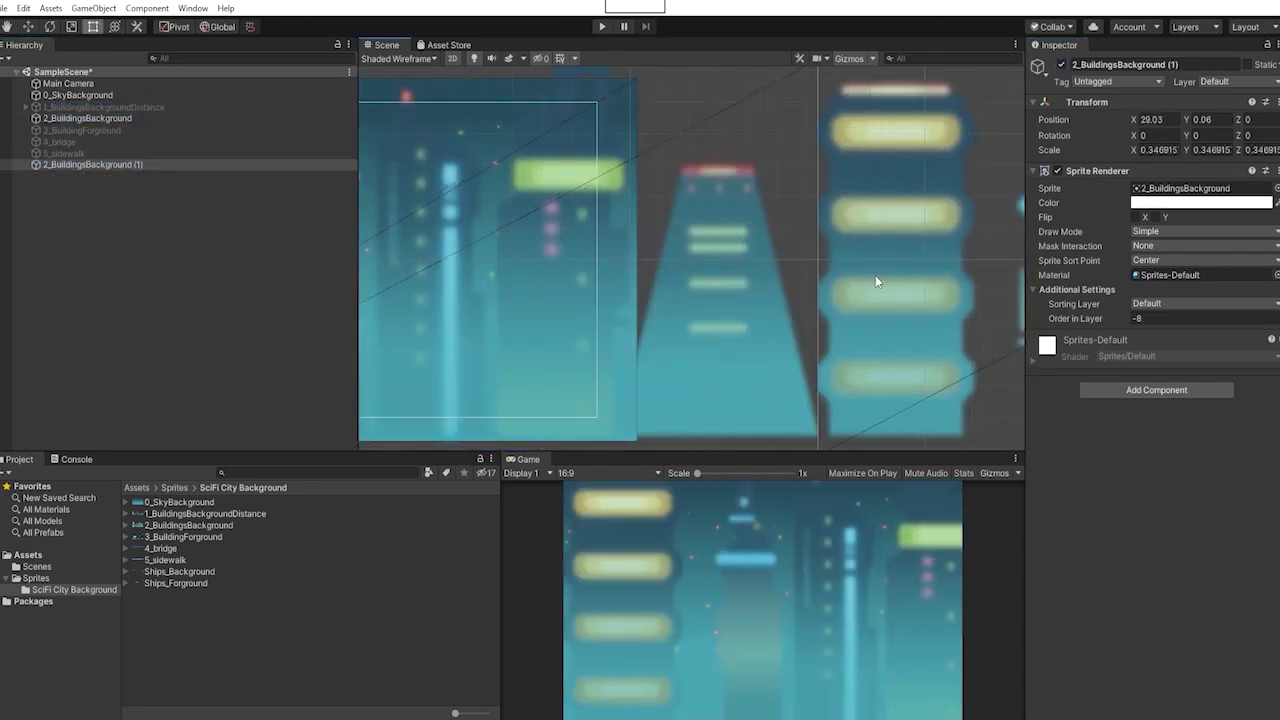
- Nest the copy under 2_BuildingsBackground, nudge it slightly right, and deactivate the parent object
left_click_drag(90, 165, 83, 120)
left_click(26, 118)
left_click(80, 118)
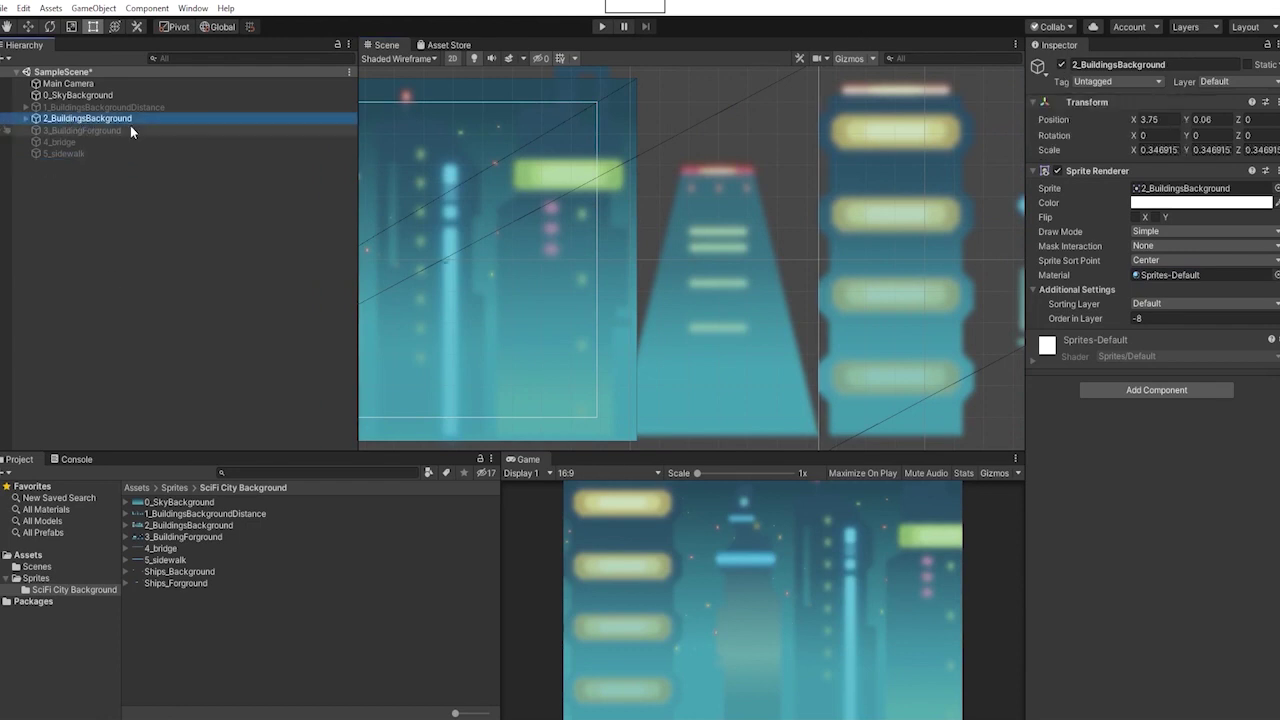
left_click_drag(857, 223, 865, 228)
left_click(85, 118)
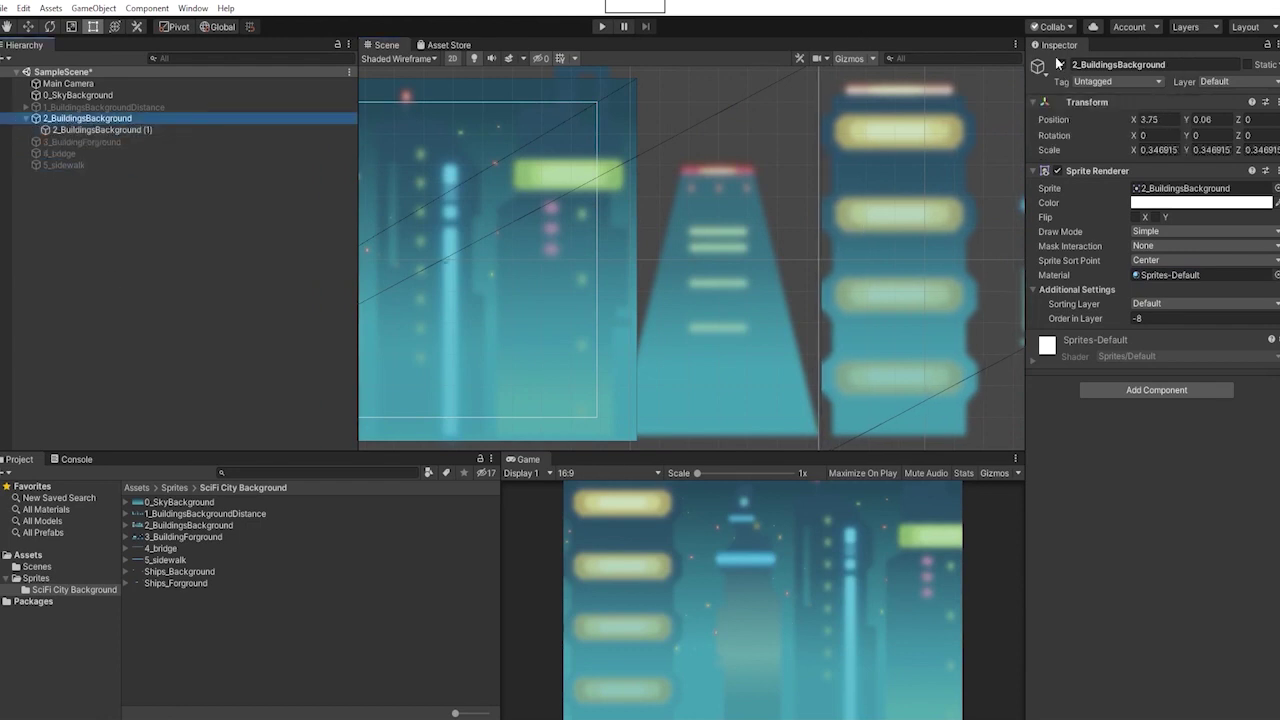
left_click(1061, 65)
left_click(26, 118)
- Activate and duplicate 3_BuildingForground, placing the copy flush against the original's right edge
left_click(85, 130)
left_click(1061, 65)
key("ctrl+d")
left_click_drag(466, 231, 1052, 232)
- Nest the copy under 3_BuildingForground and deactivate the parent object
left_click_drag(90, 165, 75, 125)
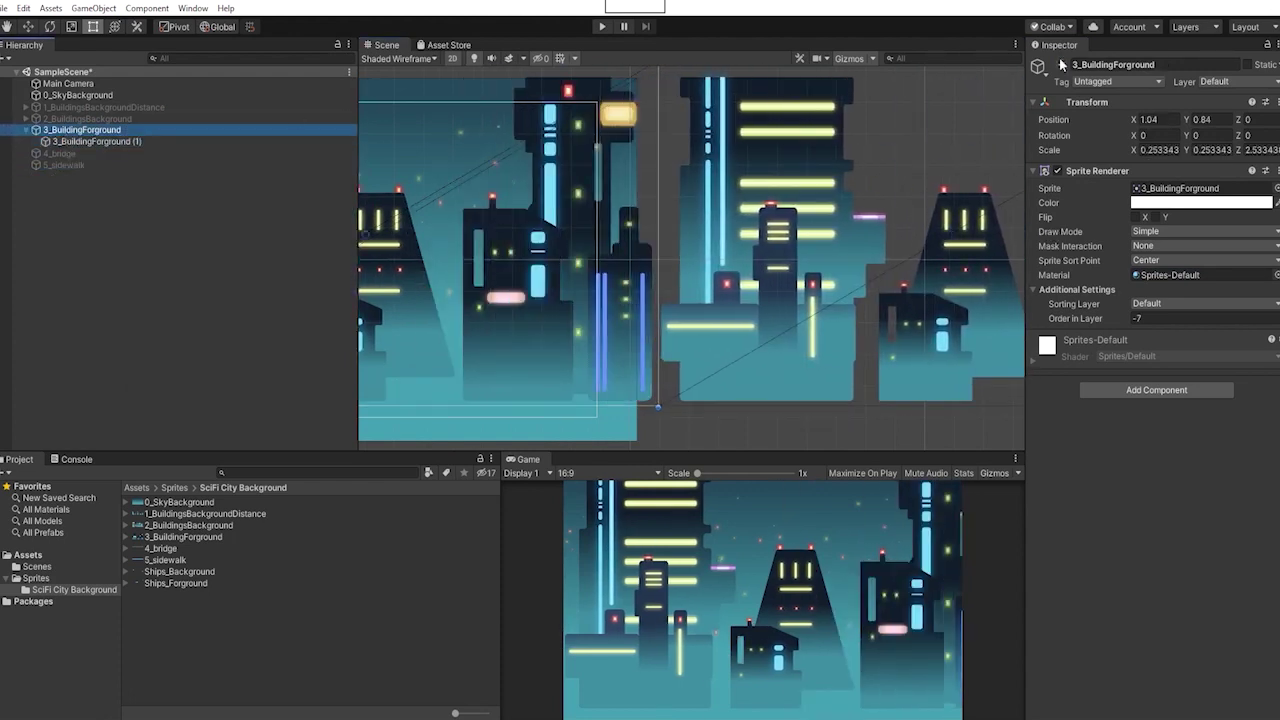
left_click(1061, 64)
left_click(26, 130)
- Activate and duplicate 4_bridge, placing the copy so it continues seamlessly from the original's right end
left_click(57, 142)
left_click(1061, 64)
left_click(57, 142)
key("ctrl+d")
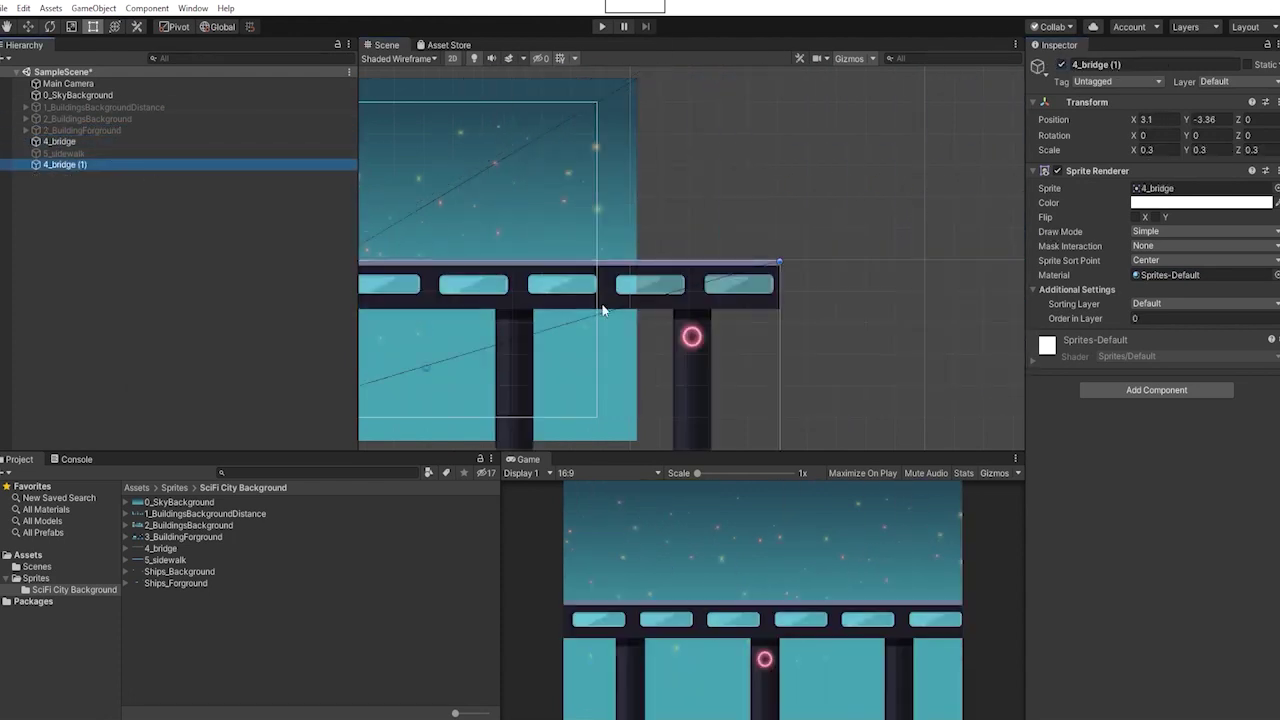
left_click_drag(603, 311, 781, 311)
left_click(966, 223)
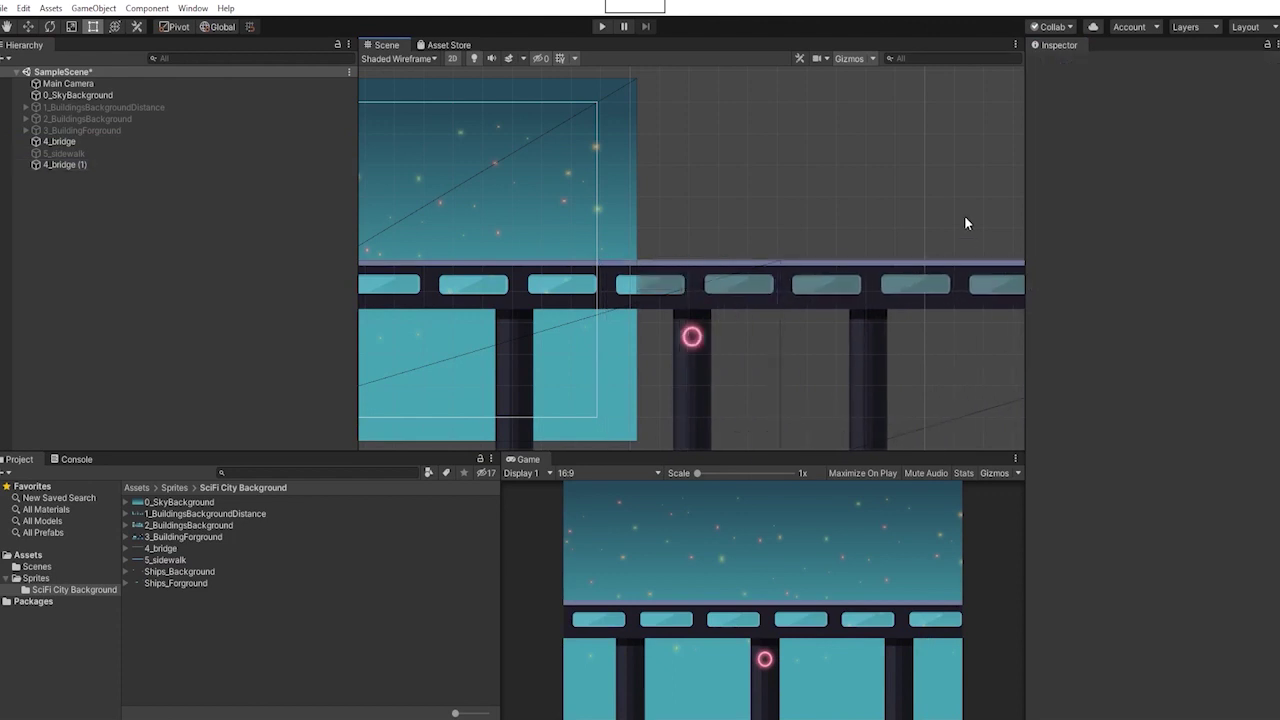
left_click(830, 290)
right_click_drag(790, 292, 823, 343, "alt")
middle_click_drag(823, 343, 665, 340)
right_click_drag(665, 340, 824, 344, "alt")
left_click_drag(824, 344, 818, 342)
right_click_drag(818, 342, 610, 262, "alt")
- Nest the copy under 4_bridge and deactivate the parent object
left_click_drag(65, 164, 66, 142)
left_click(62, 142)
left_click(1061, 64)
left_click(26, 142)
- Activate and duplicate 5_sidewalk, placing the copy flush against the original's right end at about X 17.79
left_click(64, 153)
left_click(1061, 64)
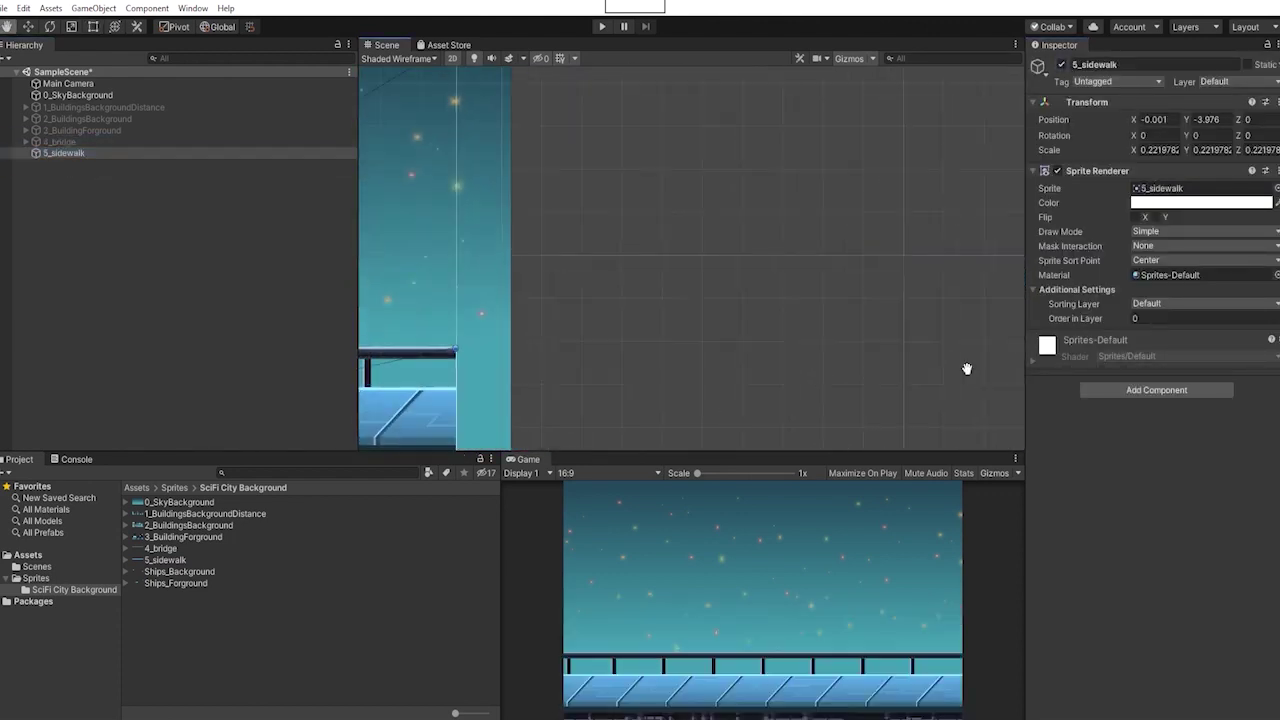
middle_click_drag(967, 369, 60, 163)
left_click(209, 154)
key("ctrl+d")
left_click_drag(684, 246, 189, 251, "shift")
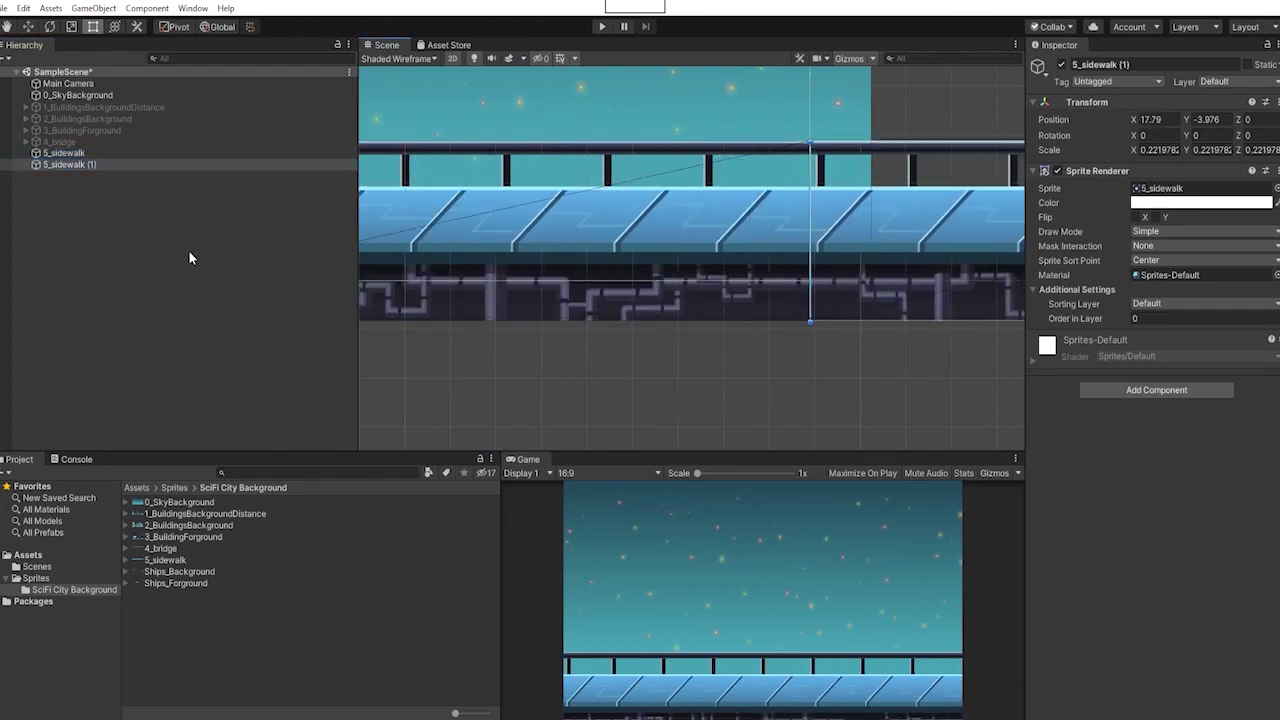
- Nest the copy under 5_sidewalk and reactivate the layers 1_BuildingsBackgroundDistance through 4_bridge
left_click_drag(78, 165, 72, 153)
left_click(26, 153)
left_click(92, 142)
left_click(95, 107, "shift")
left_click(1061, 64)
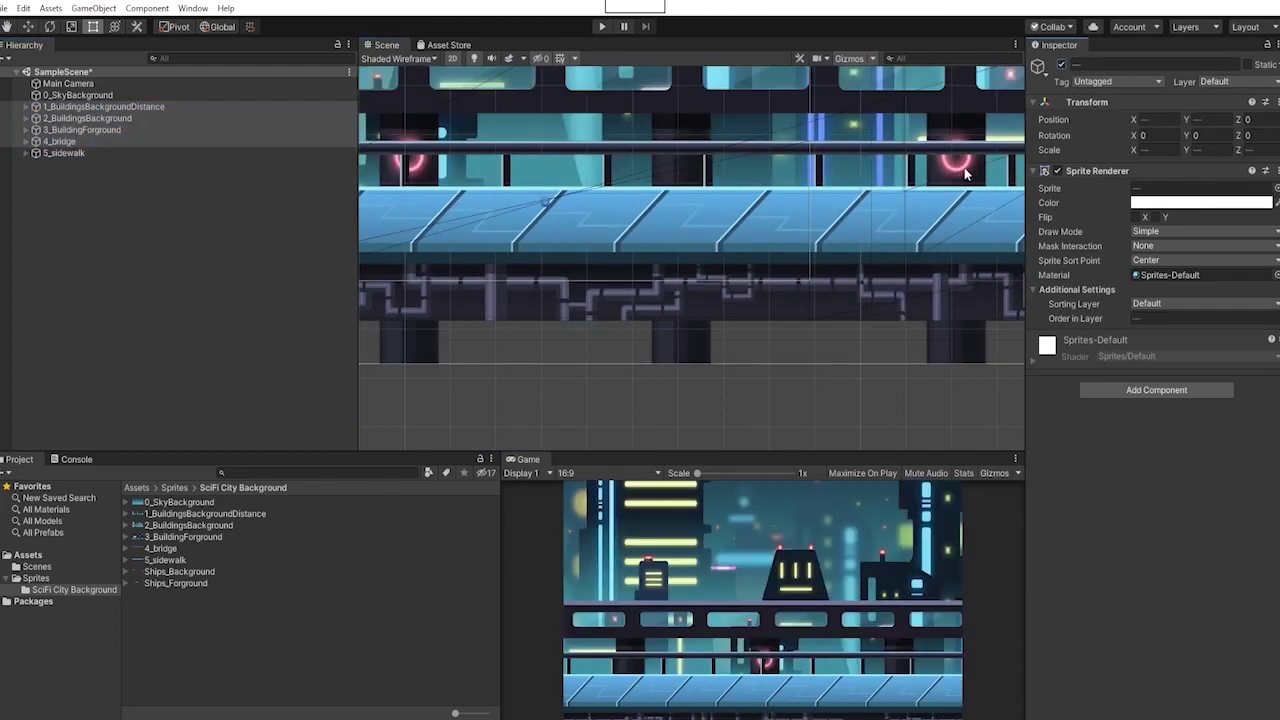
scroll(966, 174, "down", 10)
middle_click_drag(652, 186, 604, 184)
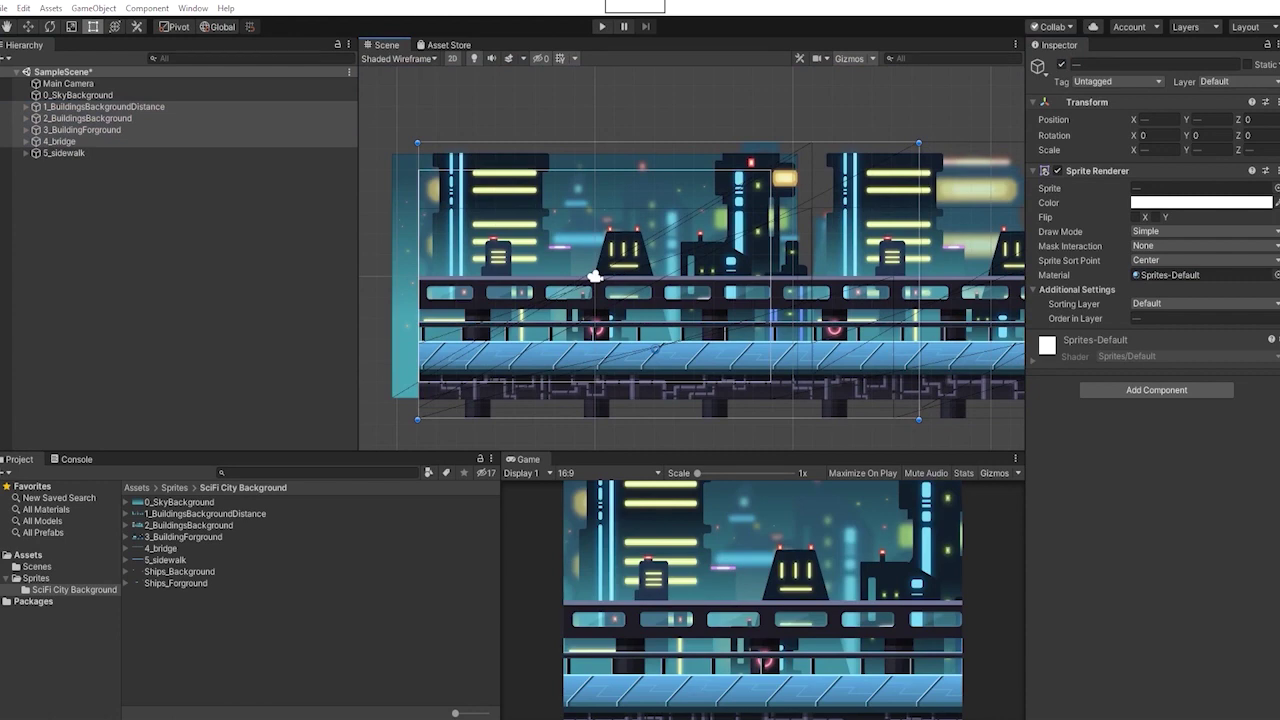
- Create an empty object named Background and reset its transform
left_click(132, 260)
right_click(132, 260)
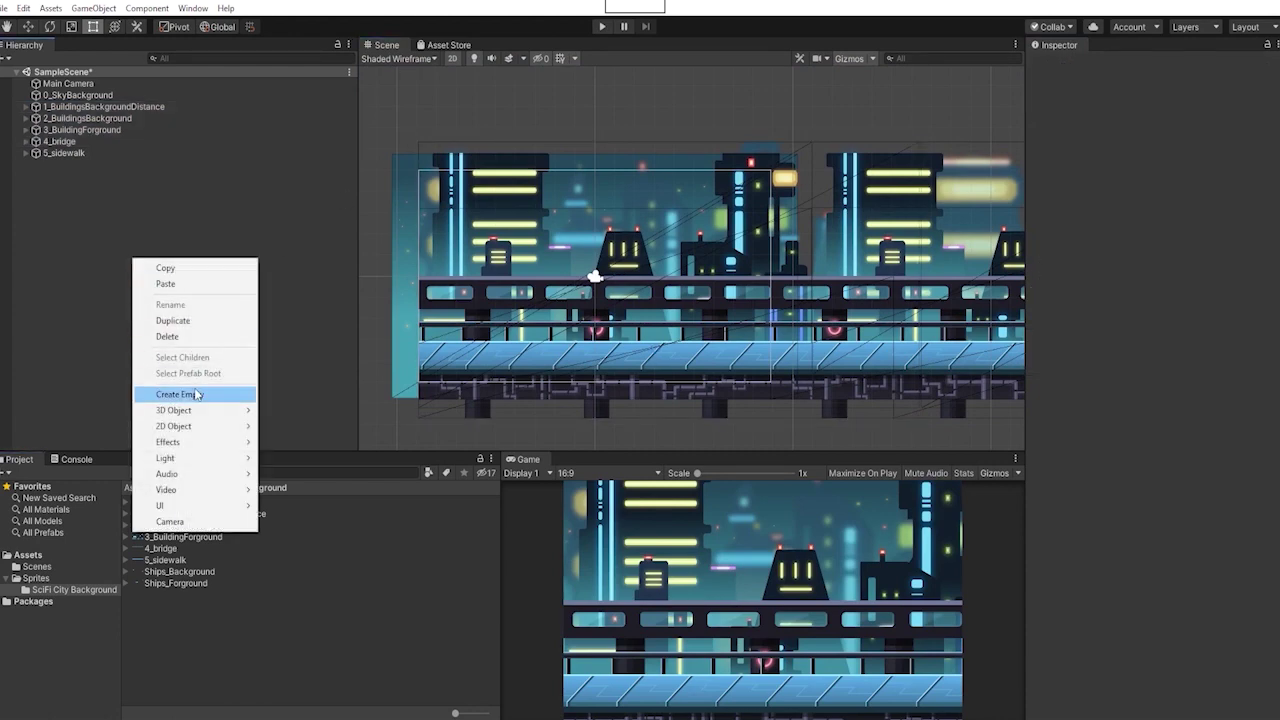
left_click(175, 394)
right_click(1132, 102)
left_click(1165, 112)
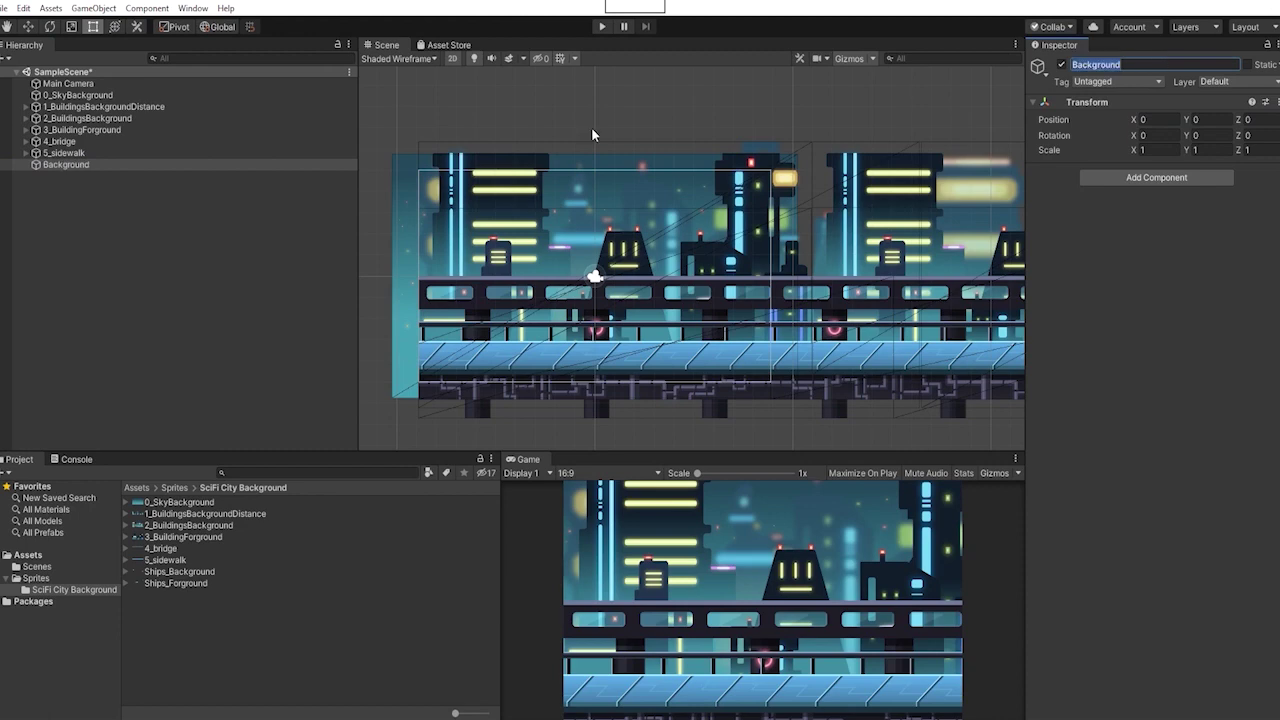
- Nest the layers 0_SkyBackground through 5_sidewalk under the Background object
left_click(85, 95)
left_click(70, 153, "shift")
left_click_drag(70, 153, 72, 168)
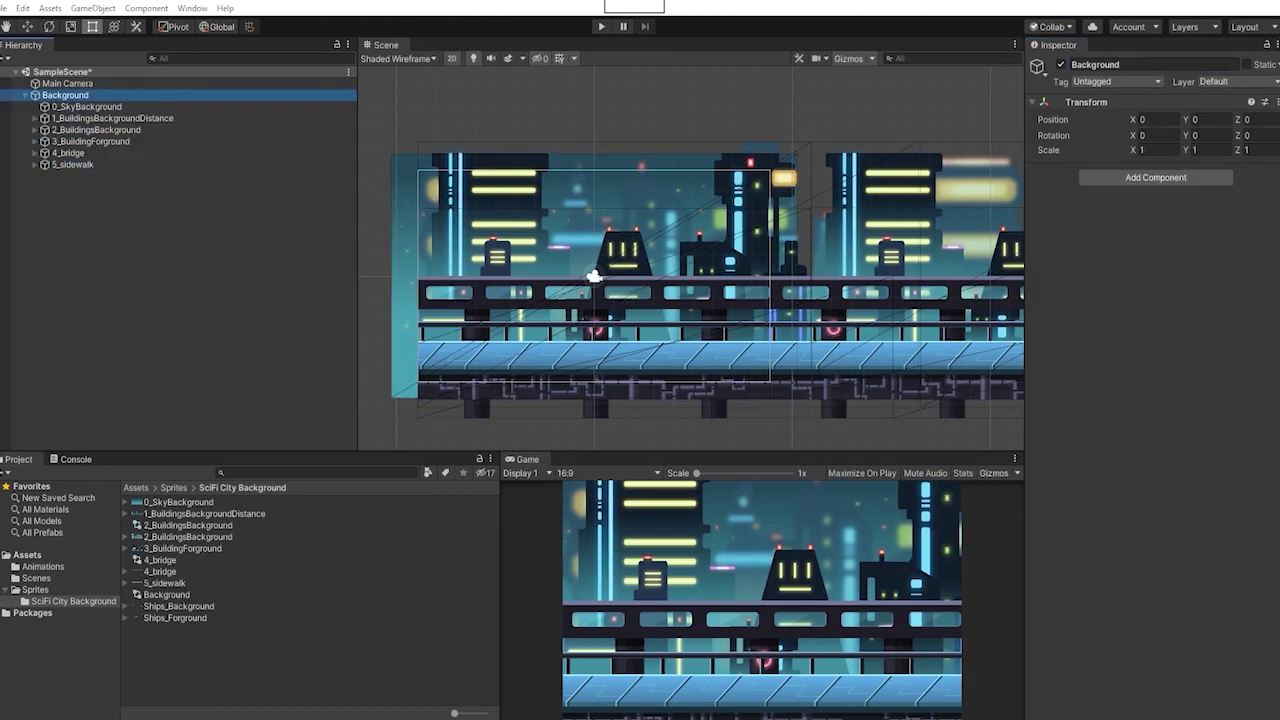
- Create an empty child under Background and place it at the camera frame's lower-left corner, about X -8.9, Y -5
left_click(156, 178)
right_click(80, 97)
left_click(116, 236)
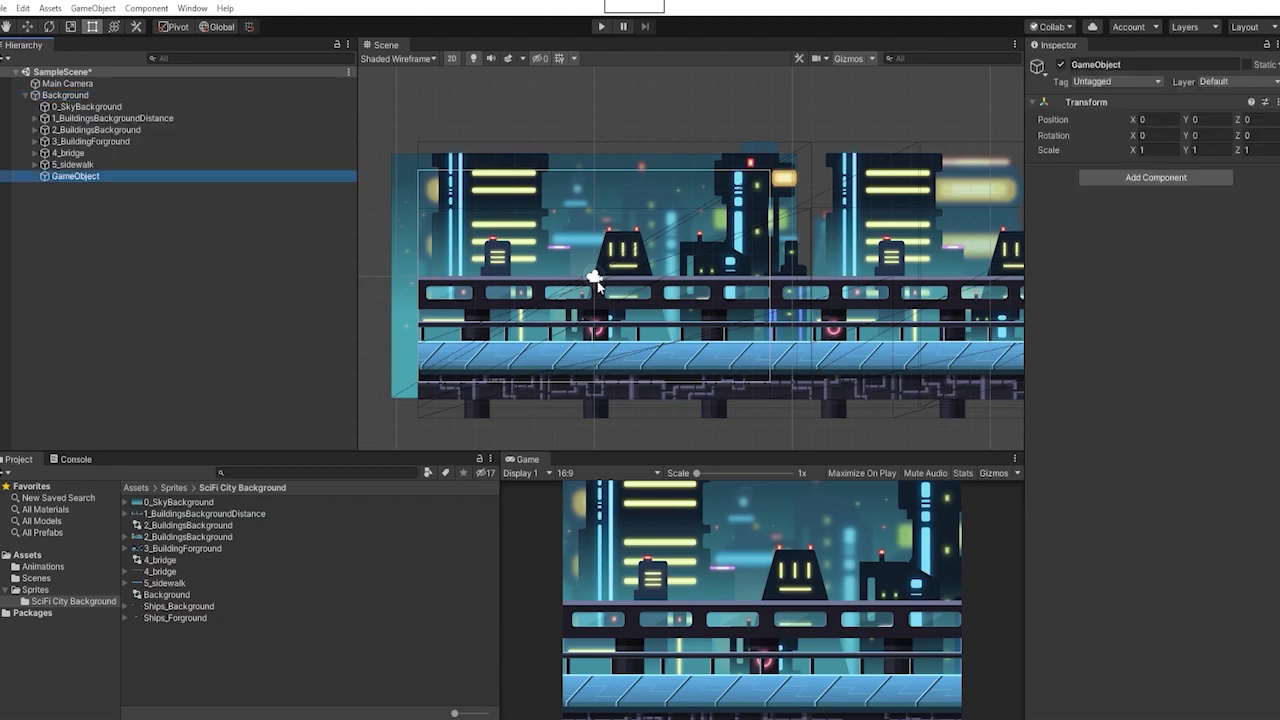
key("w")
left_click_drag(602, 268, 417, 388)
- Deactivate 0_SkyBackground through 5_sidewalk and check the empty object's alignment with the camera frame's corner
left_click(71, 119)
left_click(80, 107)
left_click(72, 165, "shift")
left_click(1061, 65)
left_click(75, 176)
scroll(417, 400, "up", 15)
scroll(970, 288, "down", 12)
middle_click_drag(650, 180, 410, 303)
scroll(410, 303, "down", 6)
- Rename the empty object under Background as BuildingsBackgroundDistance
left_click(100, 177)
left_click(120, 119)
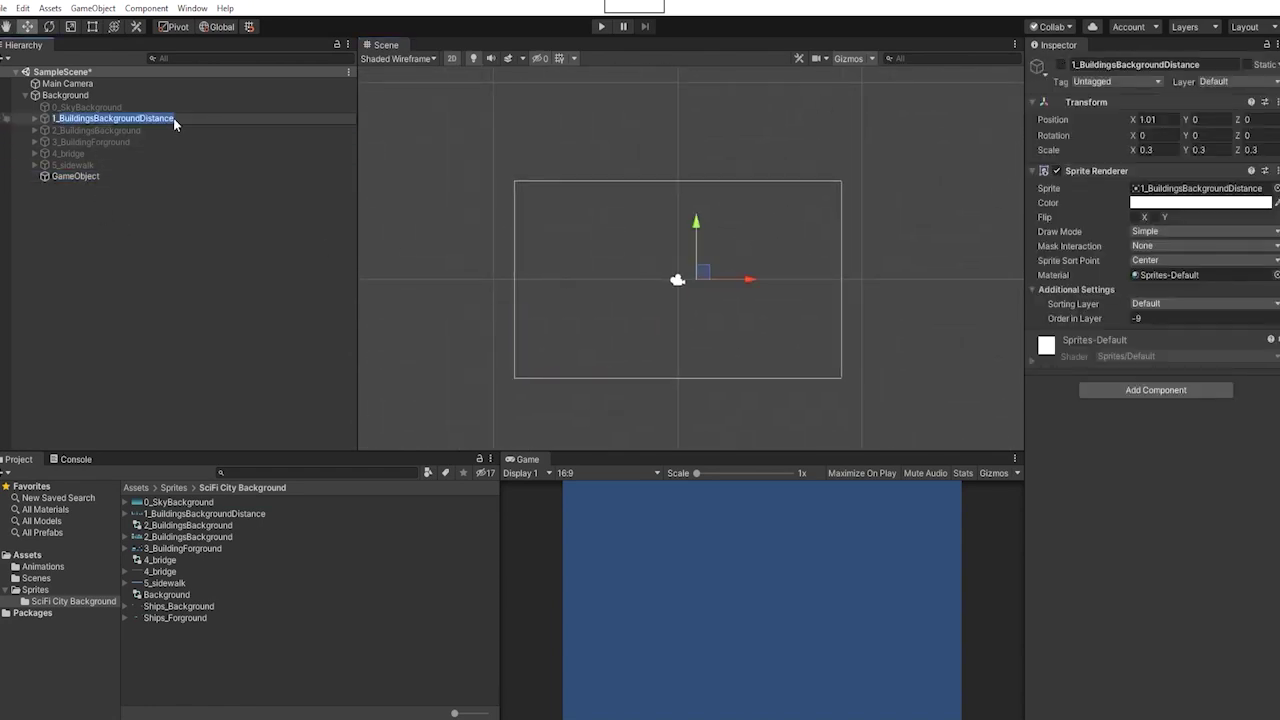
left_click(75, 177)
left_click(76, 178)
type("BuildingsBackgroundDistance")
key("Return")
- Create two more empty group objects by duplication, naming them BuildingsBackground and BuildingsForeground
key("ctrl+d")
left_click(172, 189)
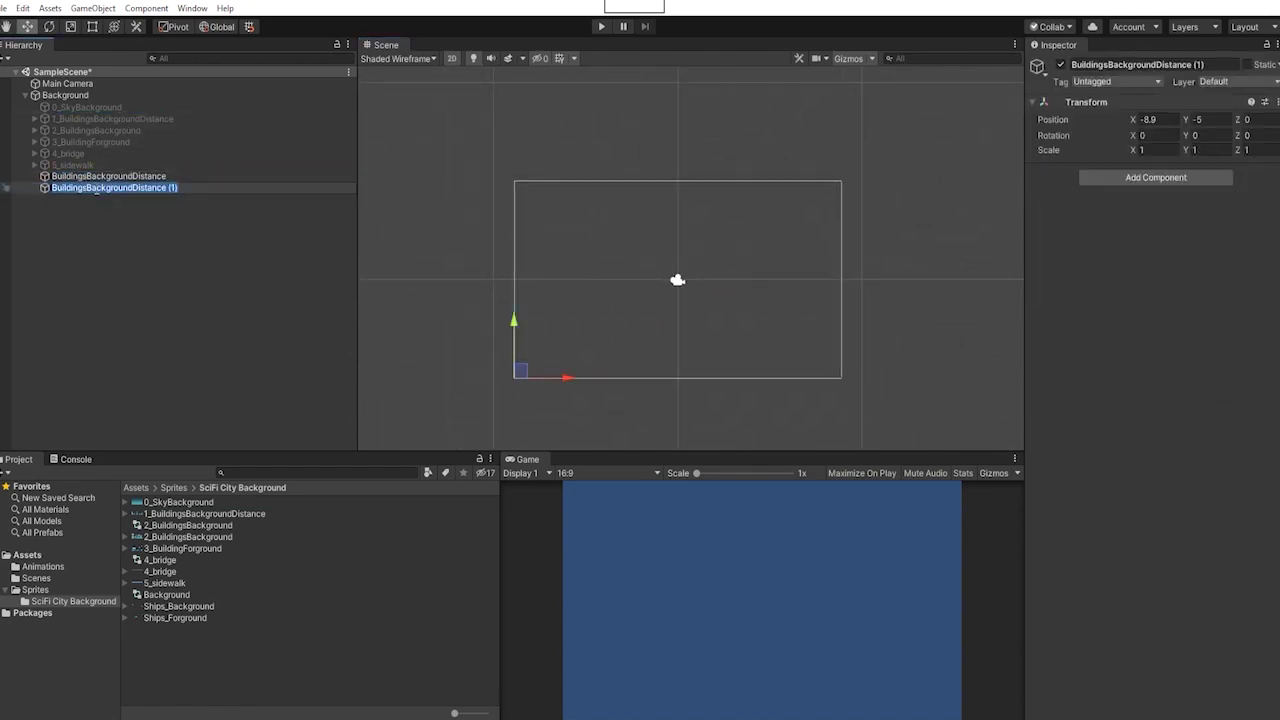
type("BuildingsBackground")
key("Return")
key("ctrl+d")
key("F2")
type("BuildingsForeground")
key("Return")
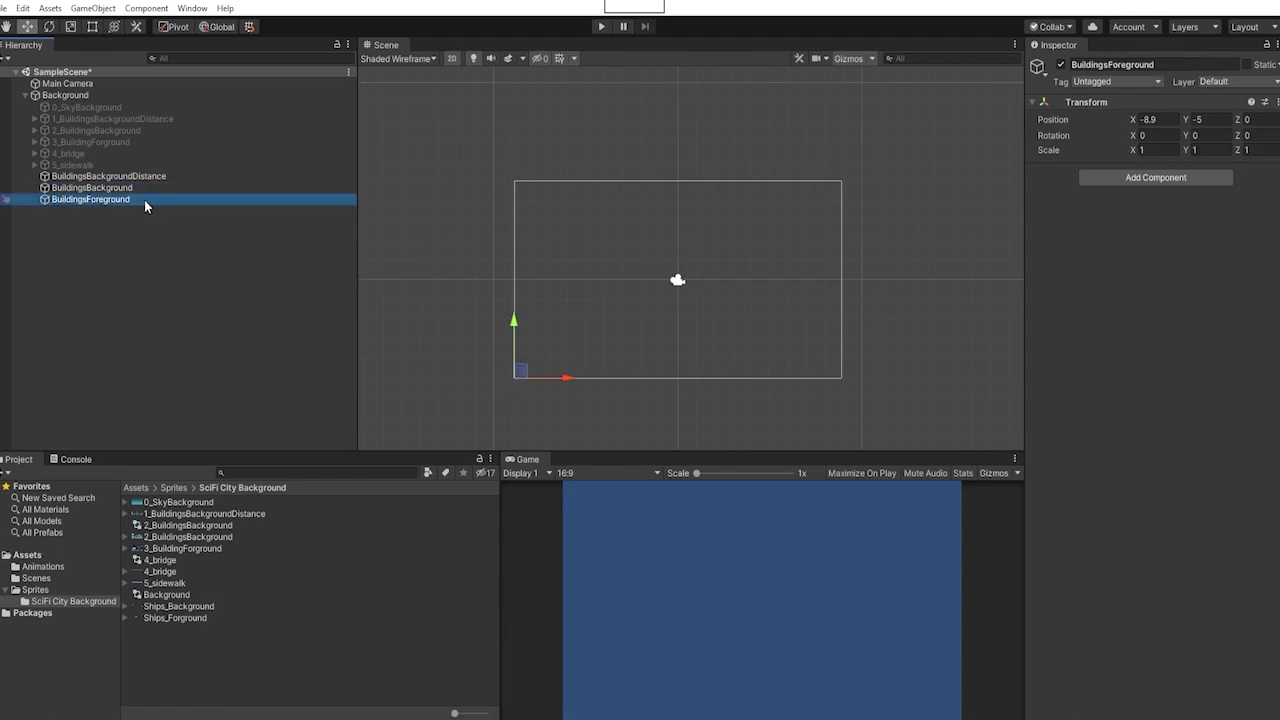
- Duplicate the empty group object twice more, naming the copies Bridge and Sidewalk
key("ctrl+d")
key("F2")
type("Bridge")
key("Return")
key("ctrl+d")
key("F2")
type("Sidewalk")
key("Return")
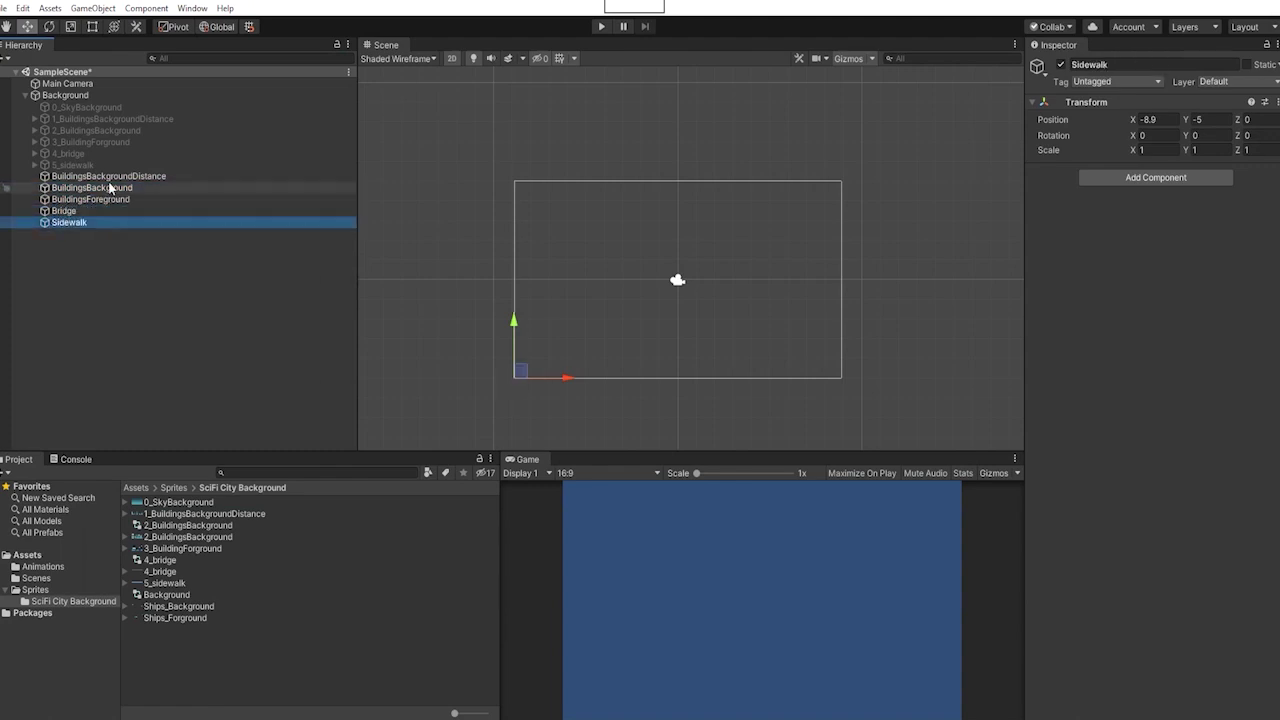
- Reactivate 0_SkyBackground and regroup both 1_BuildingsBackgroundDistance sprites, reactivated, under BuildingsBackgroundDistance
left_click(88, 107)
left_click(1061, 65)
left_click_drag(100, 176, 60, 119)
left_click_drag(110, 153, 88, 122)
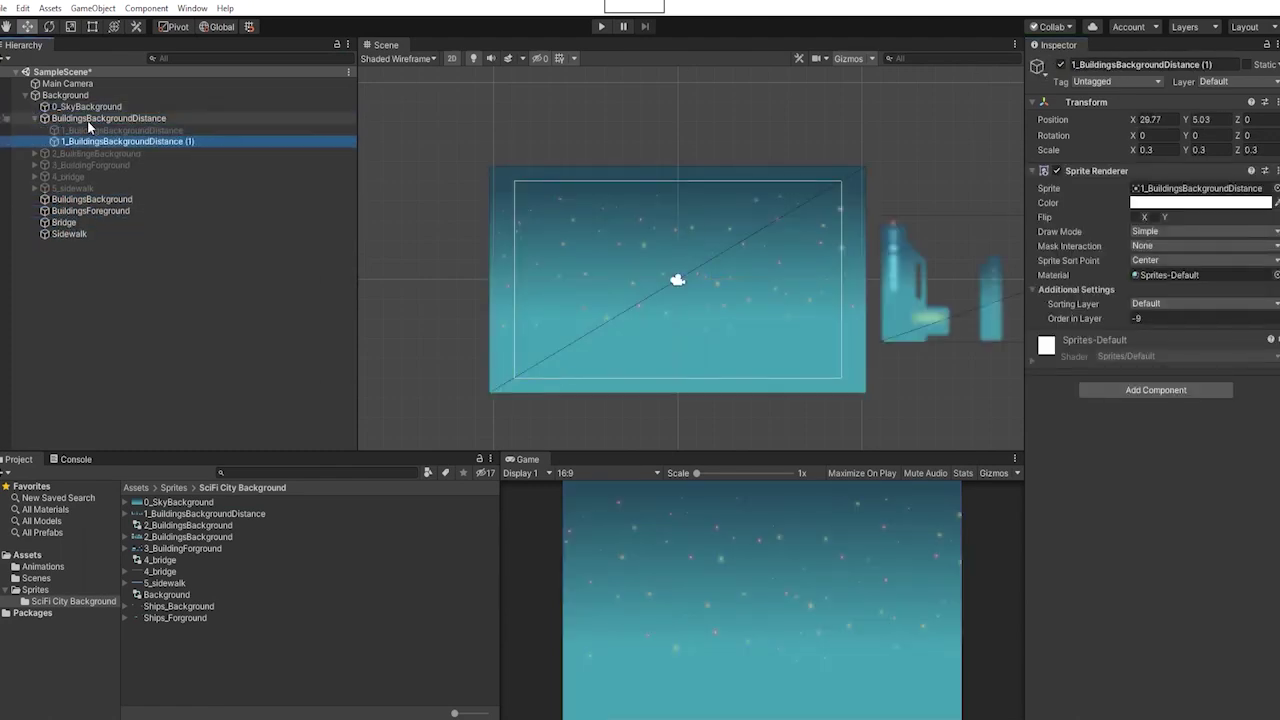
left_click(110, 131)
left_click(1061, 65)
left_click(35, 118)
- Nest both 2_BuildingsBackground sprites under BuildingsBackground and reactivate them
left_click_drag(92, 177, 88, 125)
left_click_drag(96, 142, 92, 131)
left_click(1061, 65)
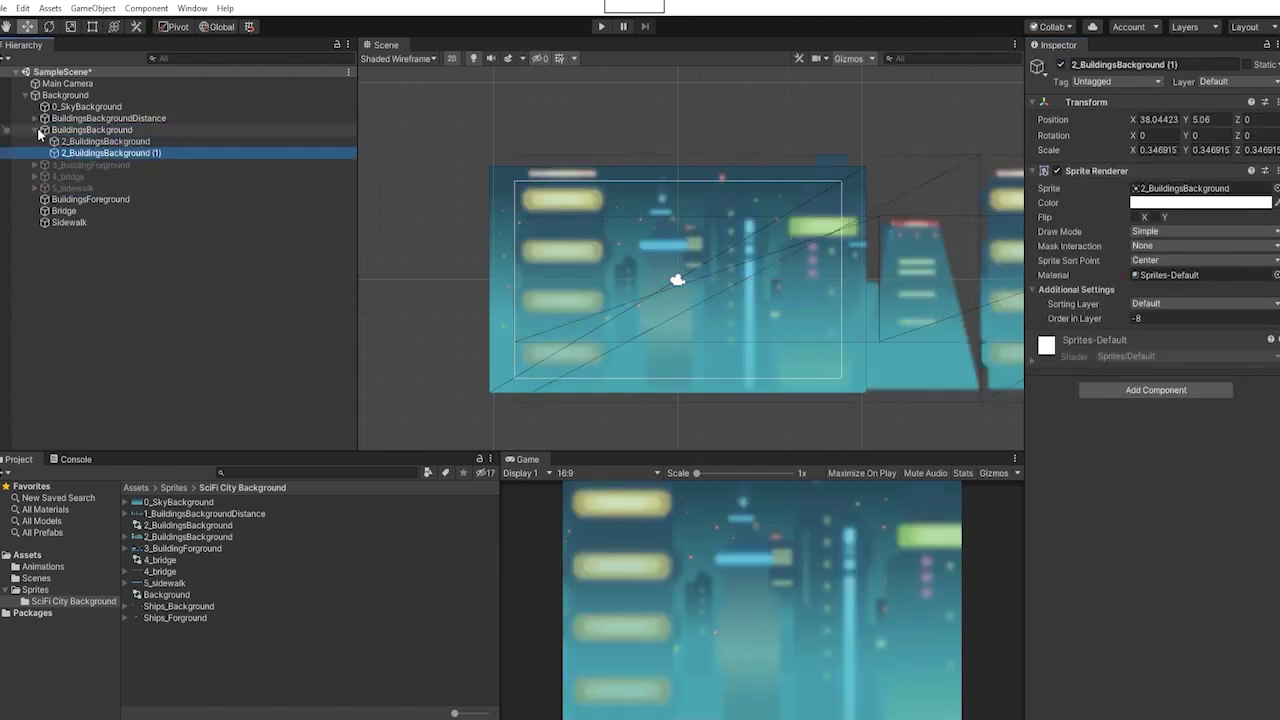
left_click(35, 130)
- Nest both 3_BuildingForground sprites under BuildingsForeground and reactivate them
left_click_drag(90, 176, 94, 142)
left_click(35, 153)
left_click(1061, 65)
left_click(35, 142)
- Nest both 4_bridge sprites under the Bridge object and reactivate them
mouse_move(64, 176)
left_mouse_down()
mouse_move(64, 147)
mouse_move(70, 188)
mouse_move(72, 166)
left_mouse_up()
left_click(44, 165)
left_click(1061, 65)
left_click(36, 154)
left_click(35, 154)
- Nest both 5_sidewalk sprites under the Sidewalk object and reactivate them
left_click(72, 165)
left_click(1061, 65)
left_click(35, 165)
left_click(35, 165)
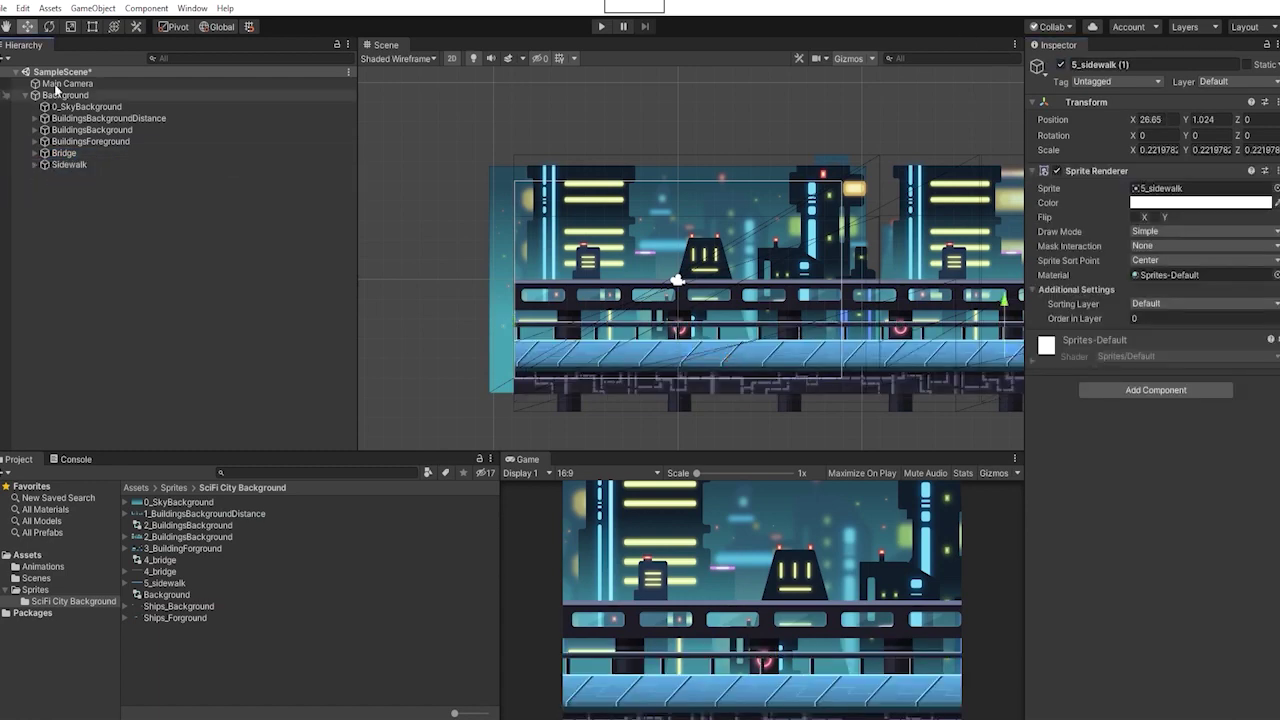
- Review the sprites nested in each group from BuildingsBackgroundDistance to Sidewalk
left_click(35, 118)
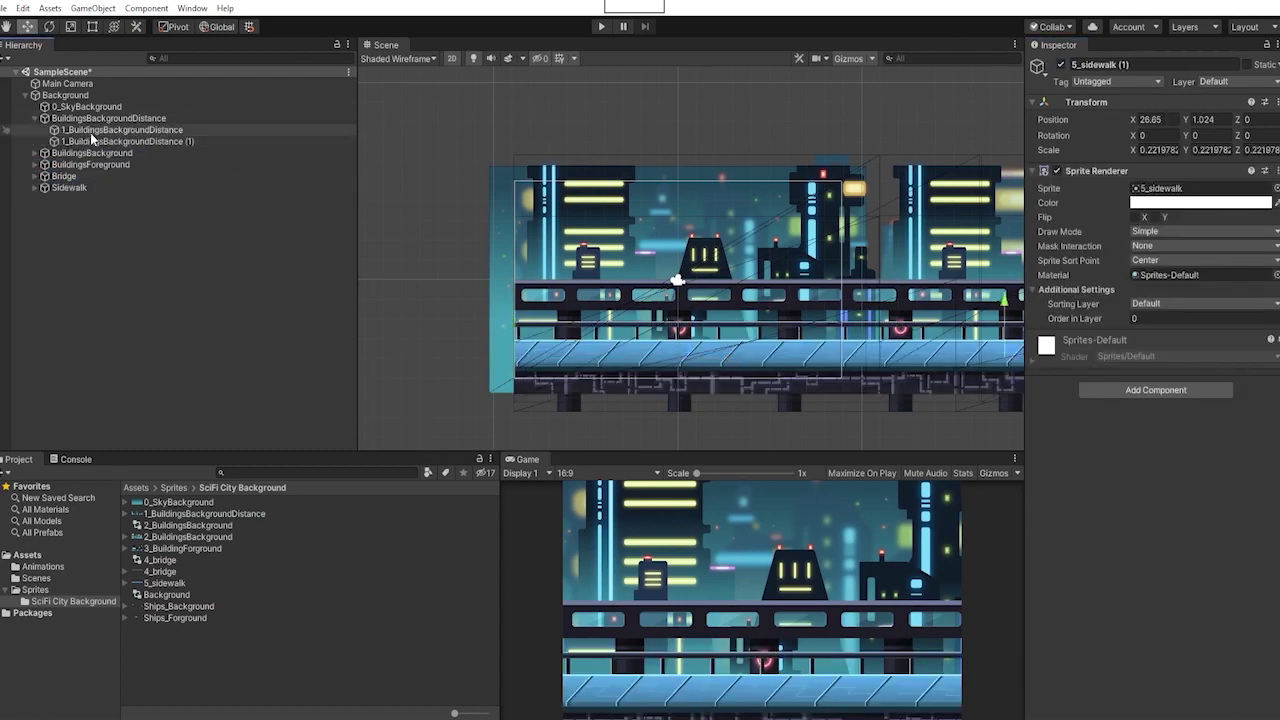
left_click(35, 152)
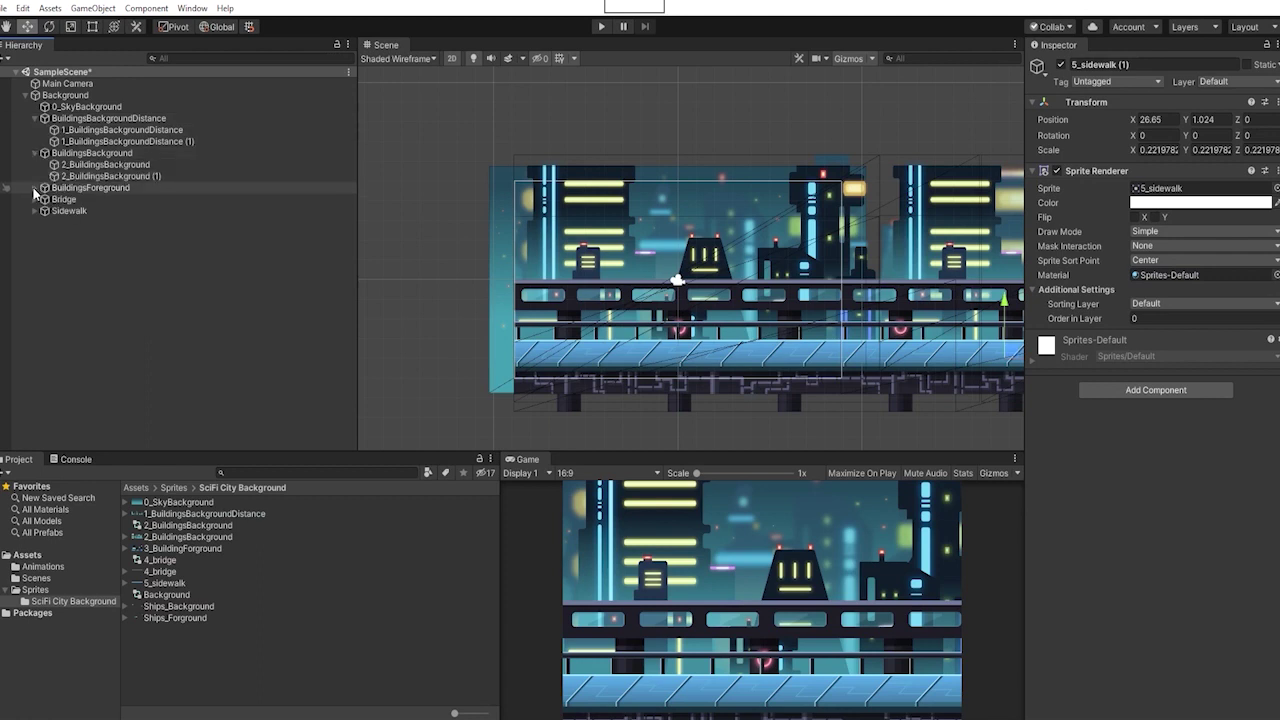
left_click(35, 187)
left_click(35, 222)
left_click(35, 257)
left_click(35, 257)
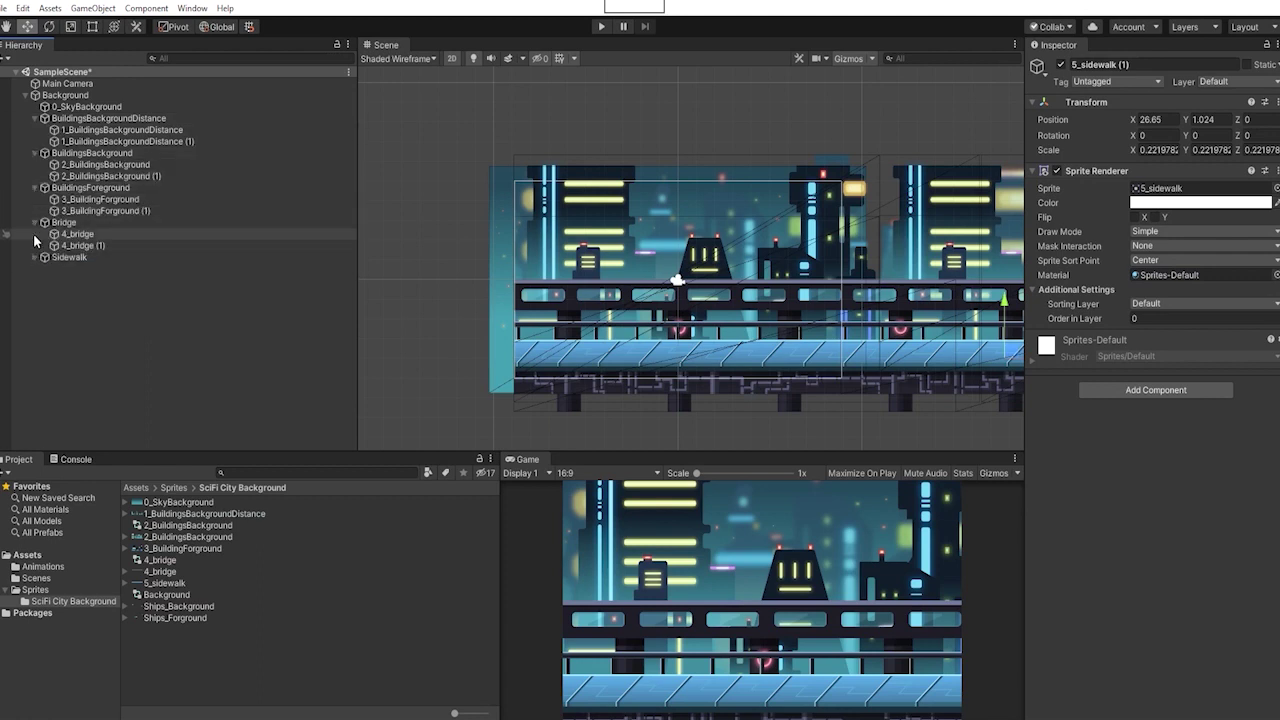
left_click(35, 222)
left_click(35, 187)
left_click(35, 152)
left_click(35, 118)
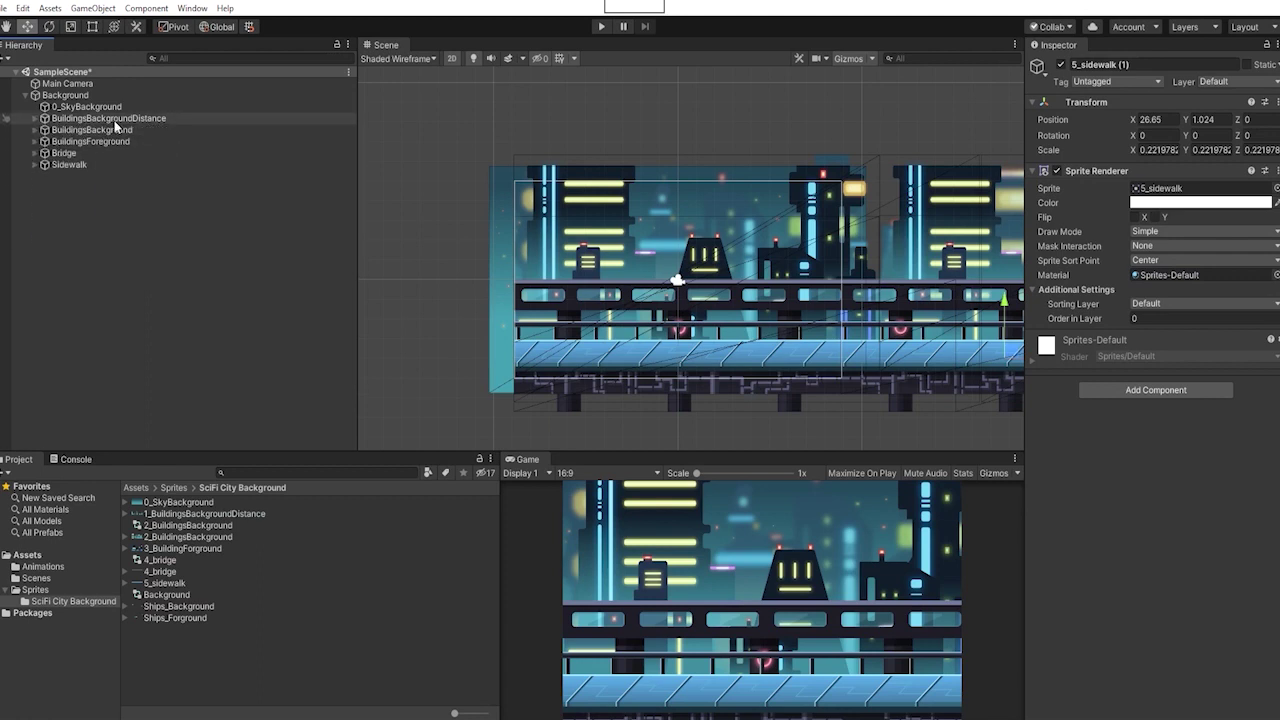
- Open the Animation window and create the clip Bg_Sidewalk_animation for Sidewalk in Assets/Animations, with a sample rate of 24
left_click(199, 9)
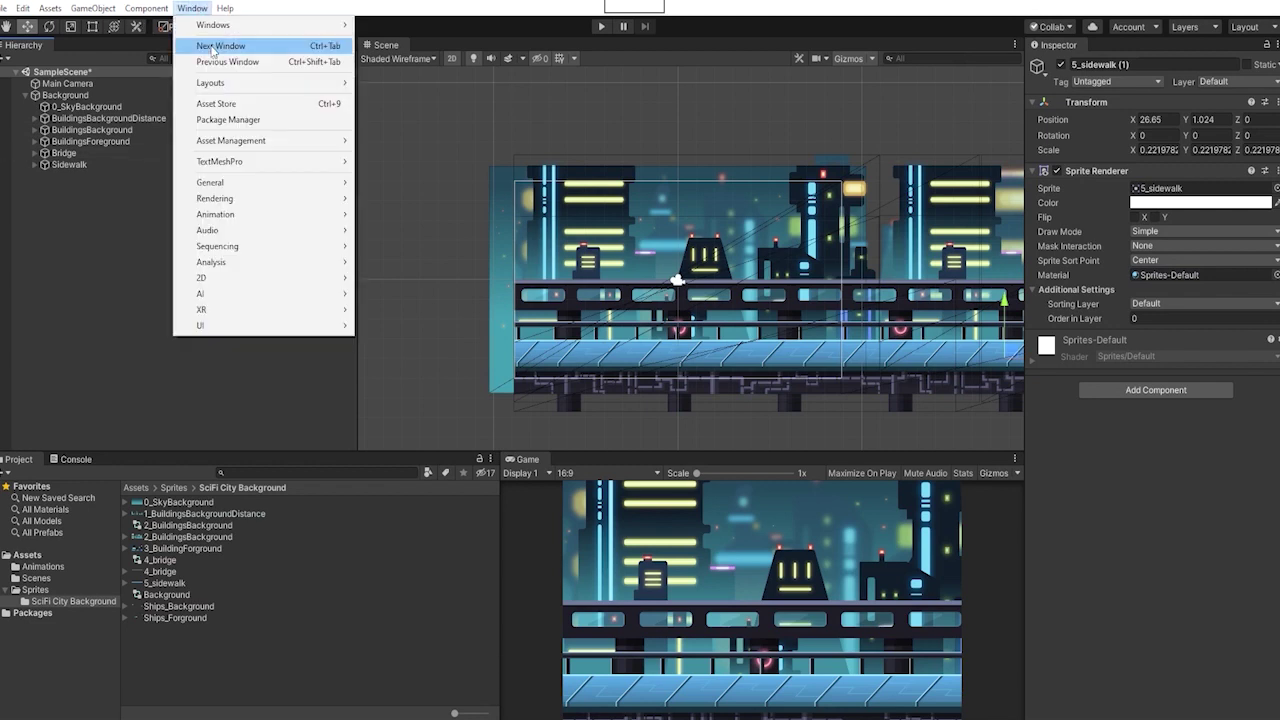
mouse_move(305, 219)
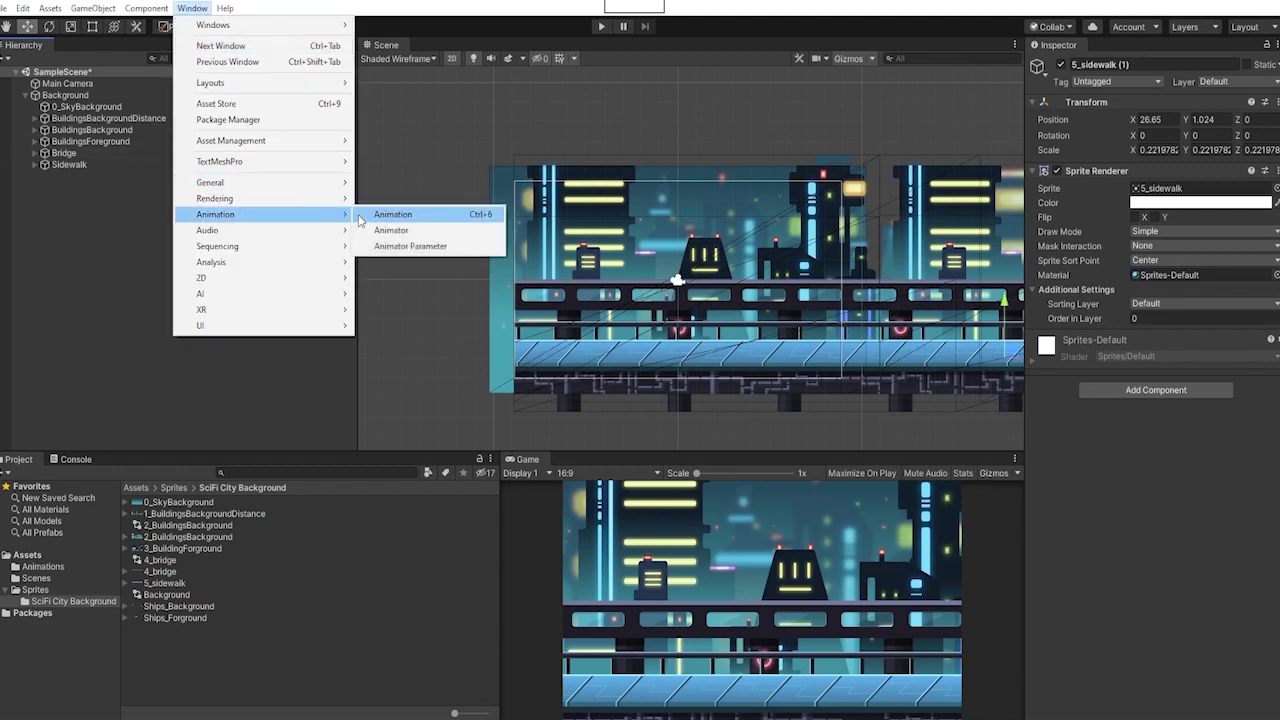
left_click(390, 215)
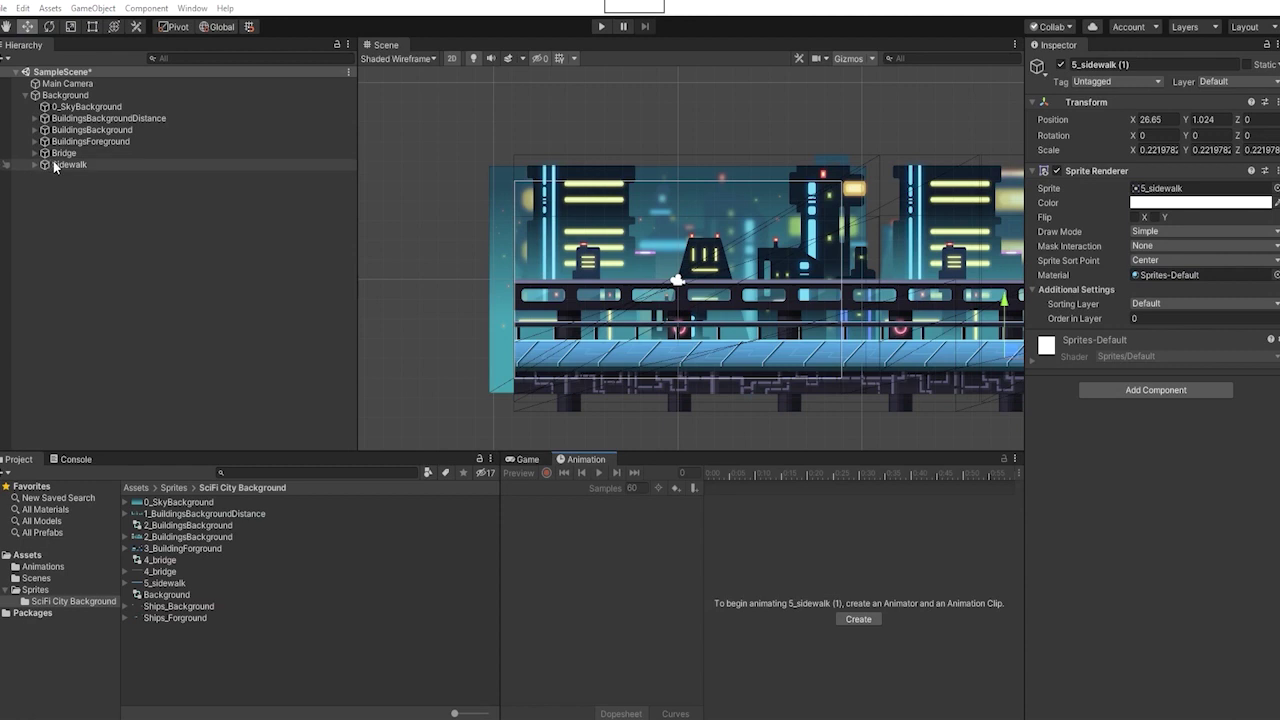
left_click(55, 167)
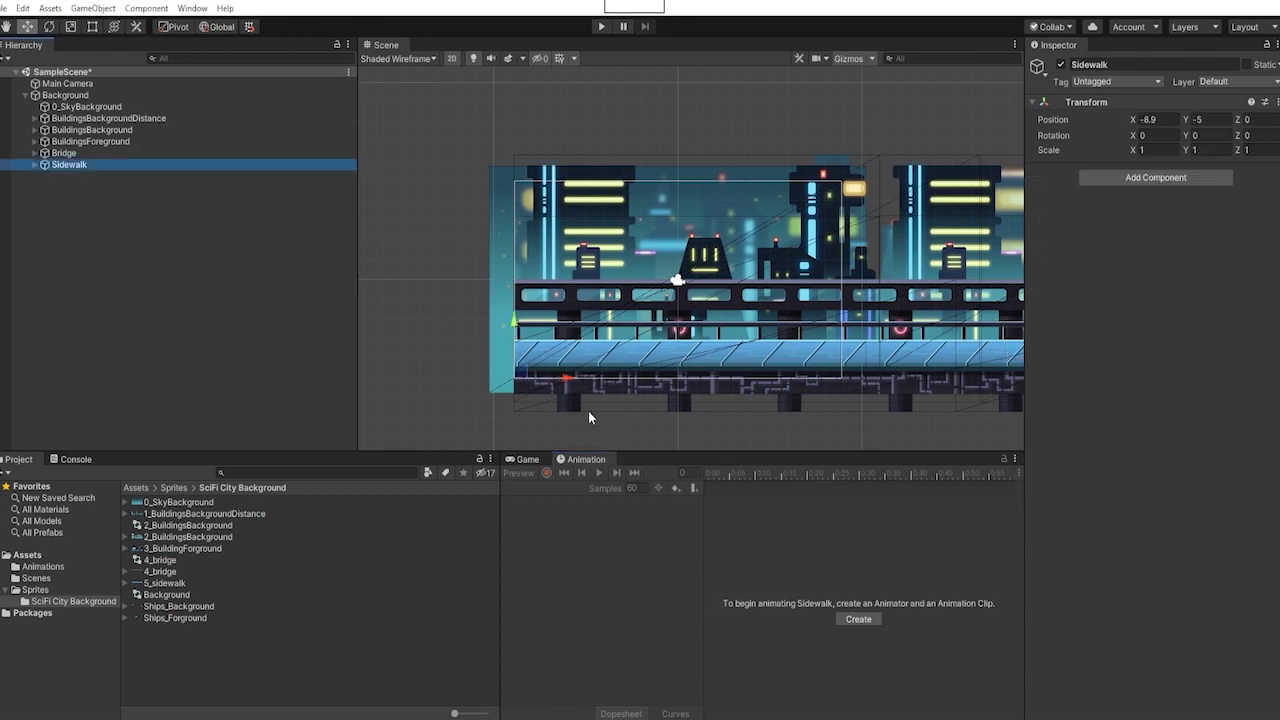
left_click(857, 620)
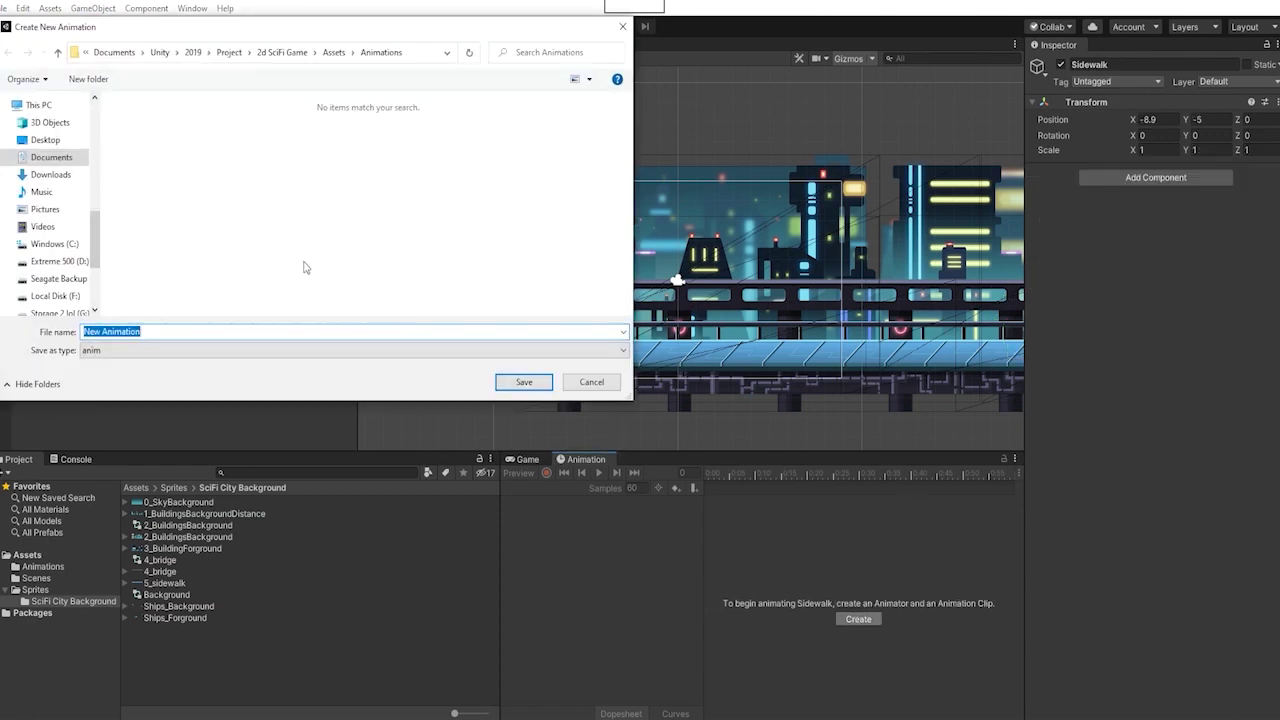
left_click(281, 56)
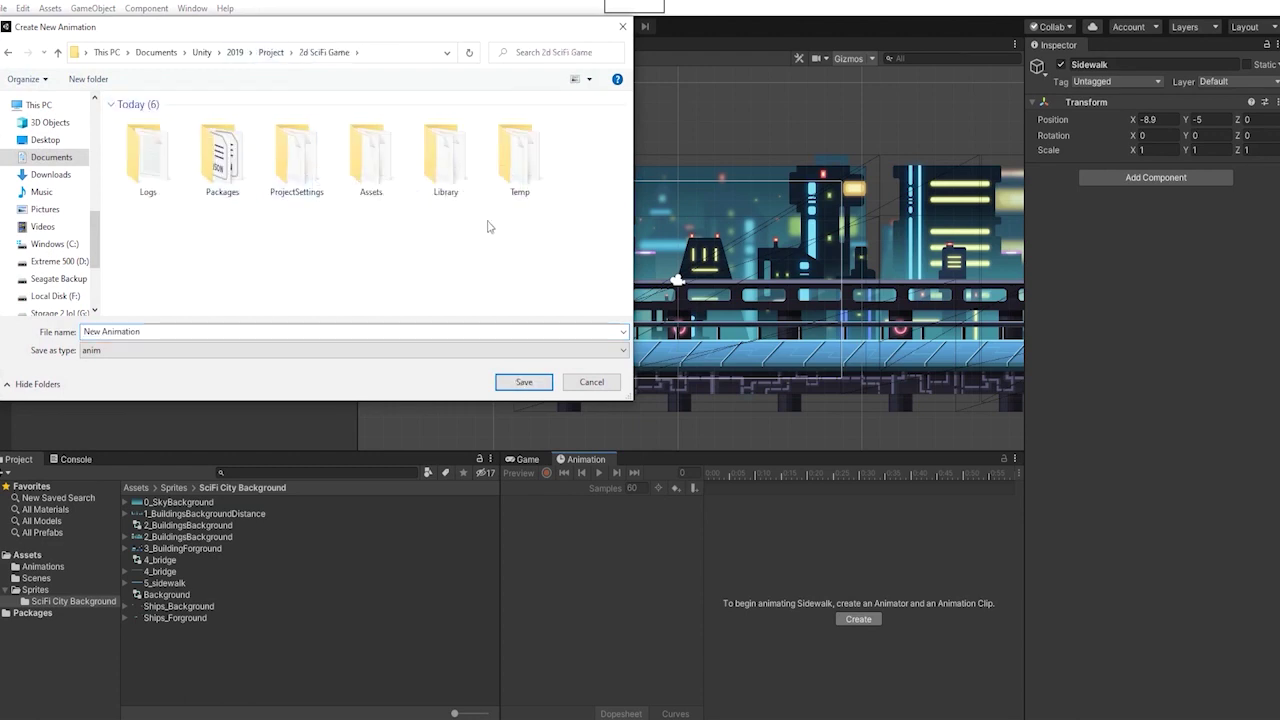
double_click(370, 155)
double_click(150, 155)
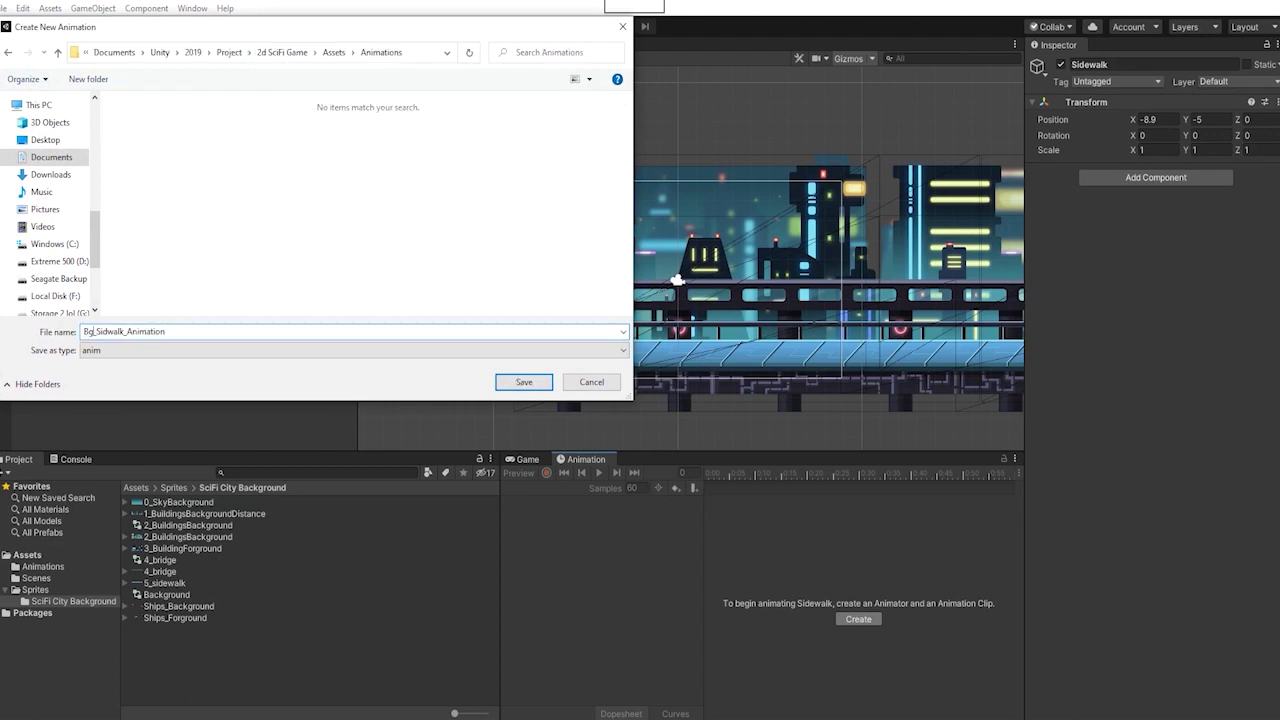
key("Return")
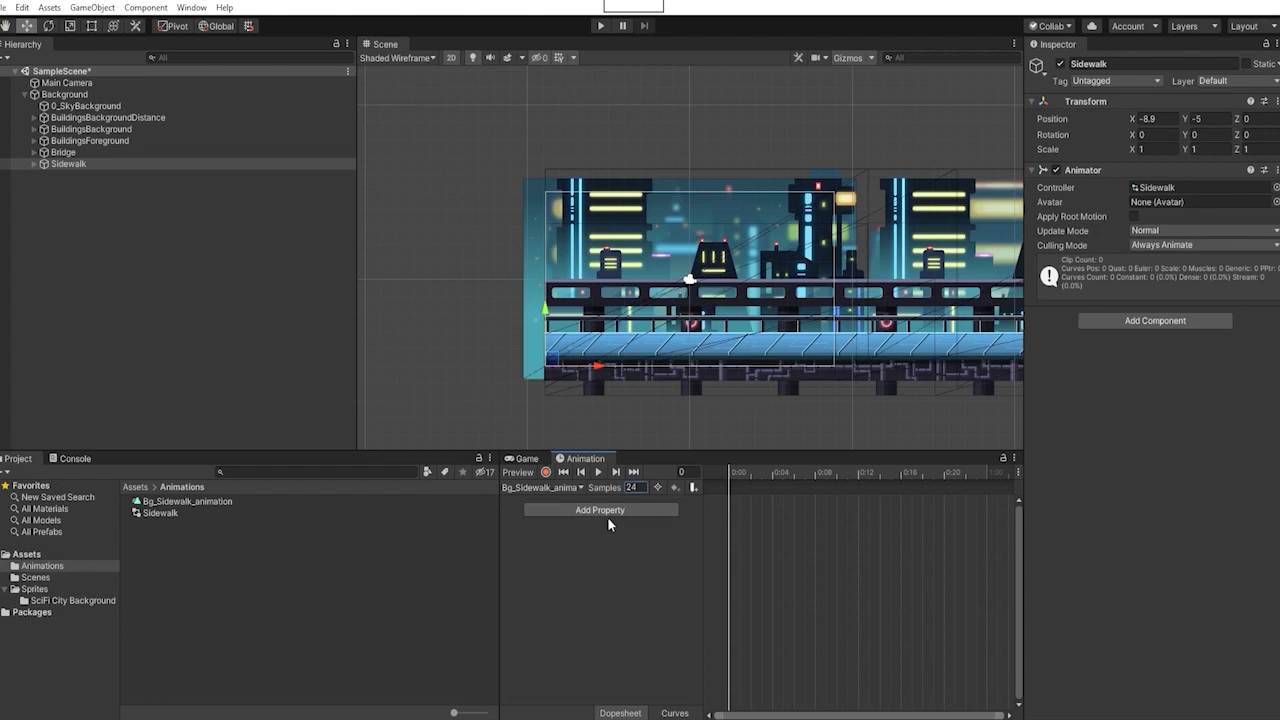
- Add animation properties for Sidewalk's Position, 5_sidewalk's Position and 5_sidewalk's Sprite Renderer Enabled state
left_click(612, 511)
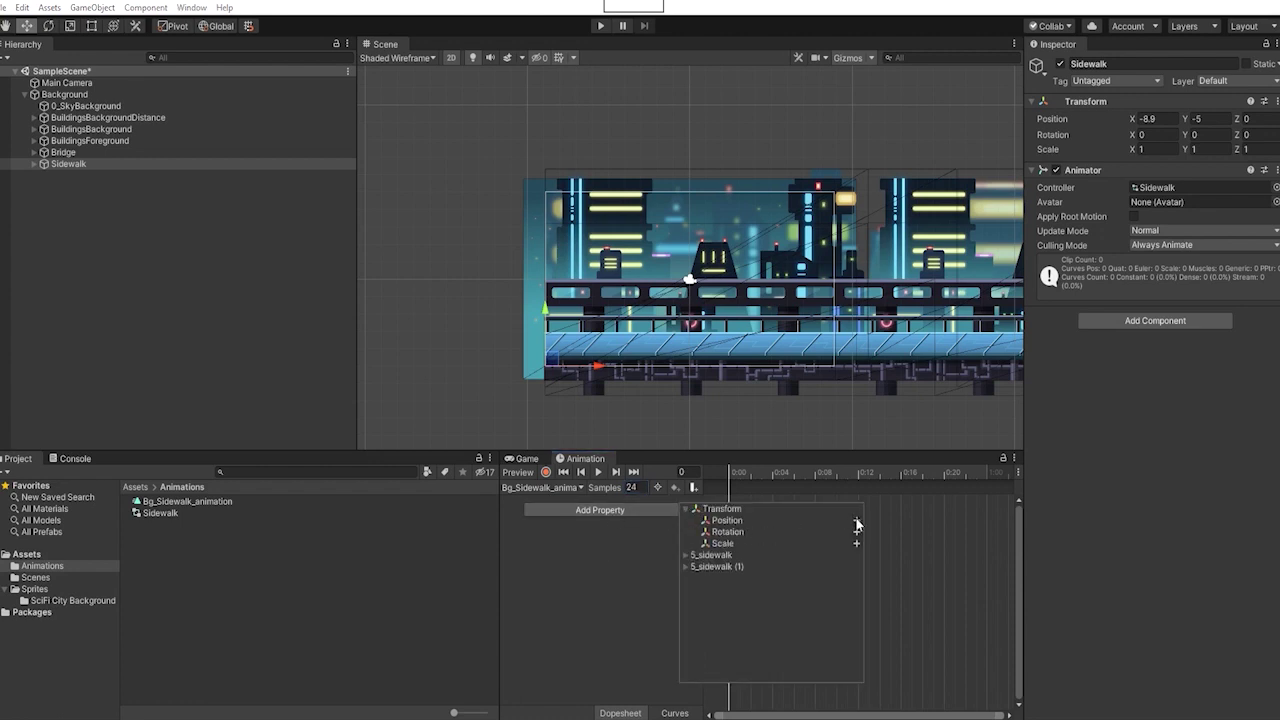
left_click(856, 524)
left_click(600, 535)
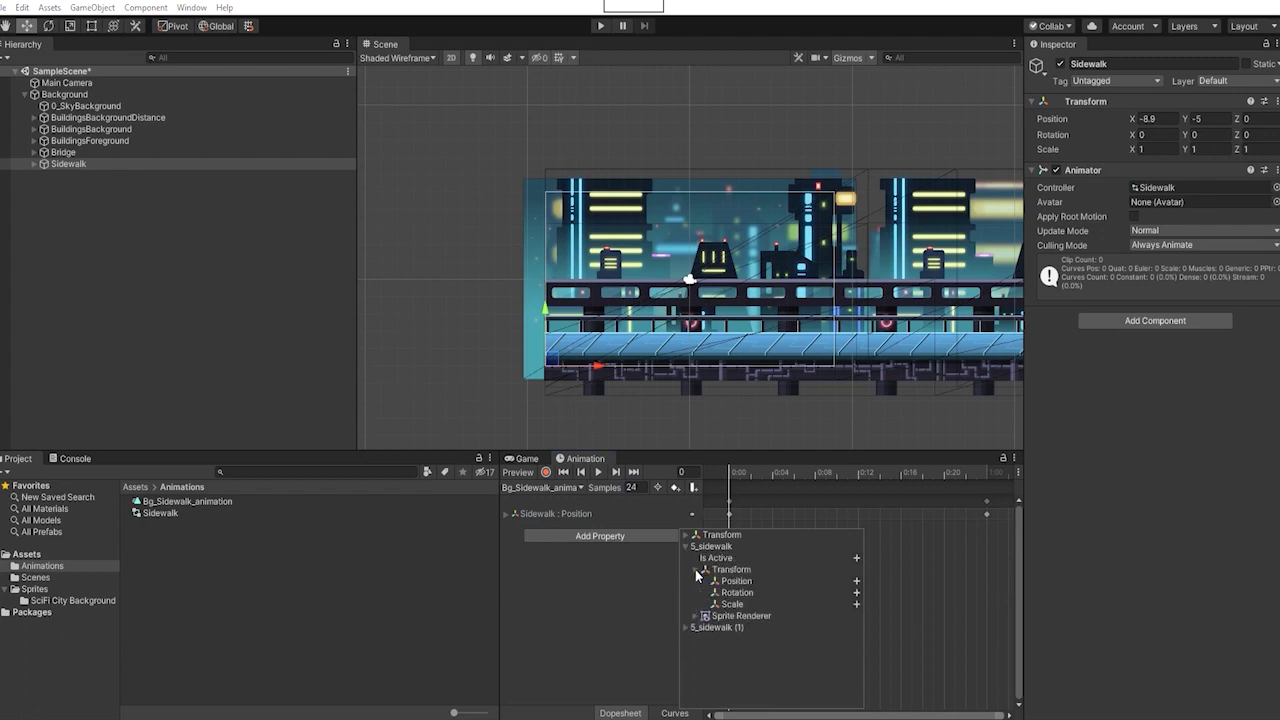
left_click(856, 581)
left_click(553, 549)
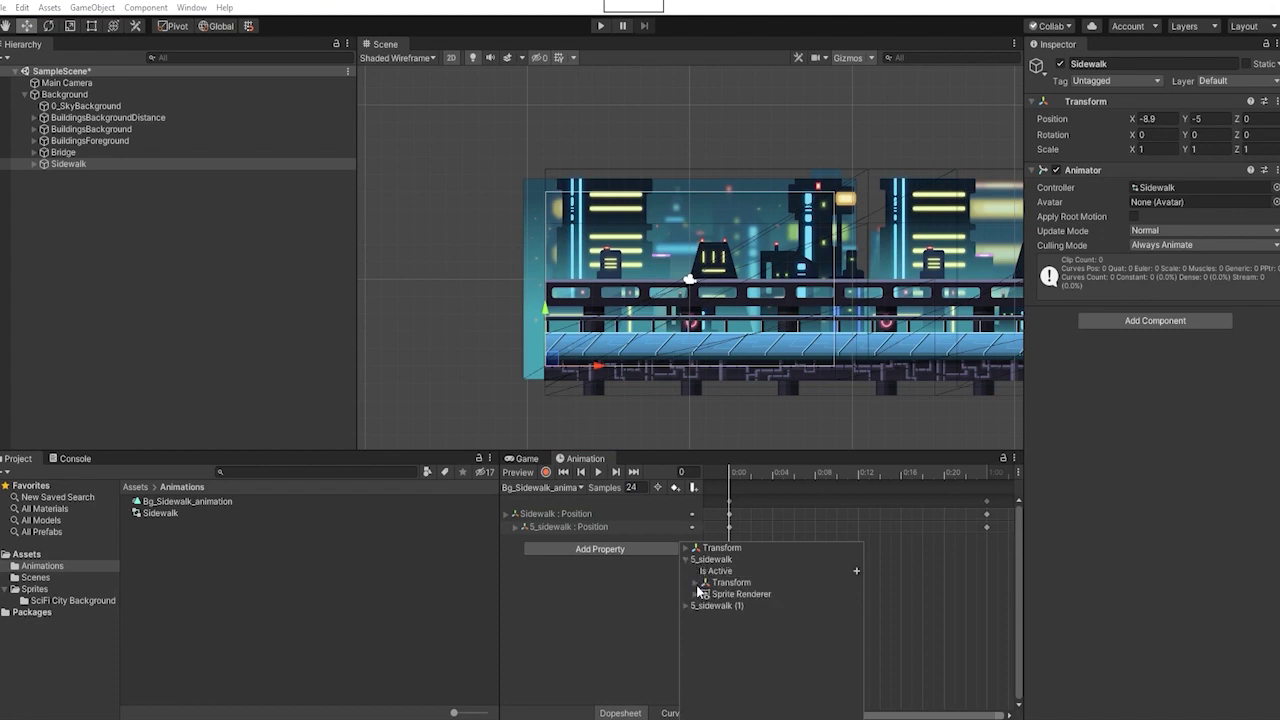
left_click(695, 594)
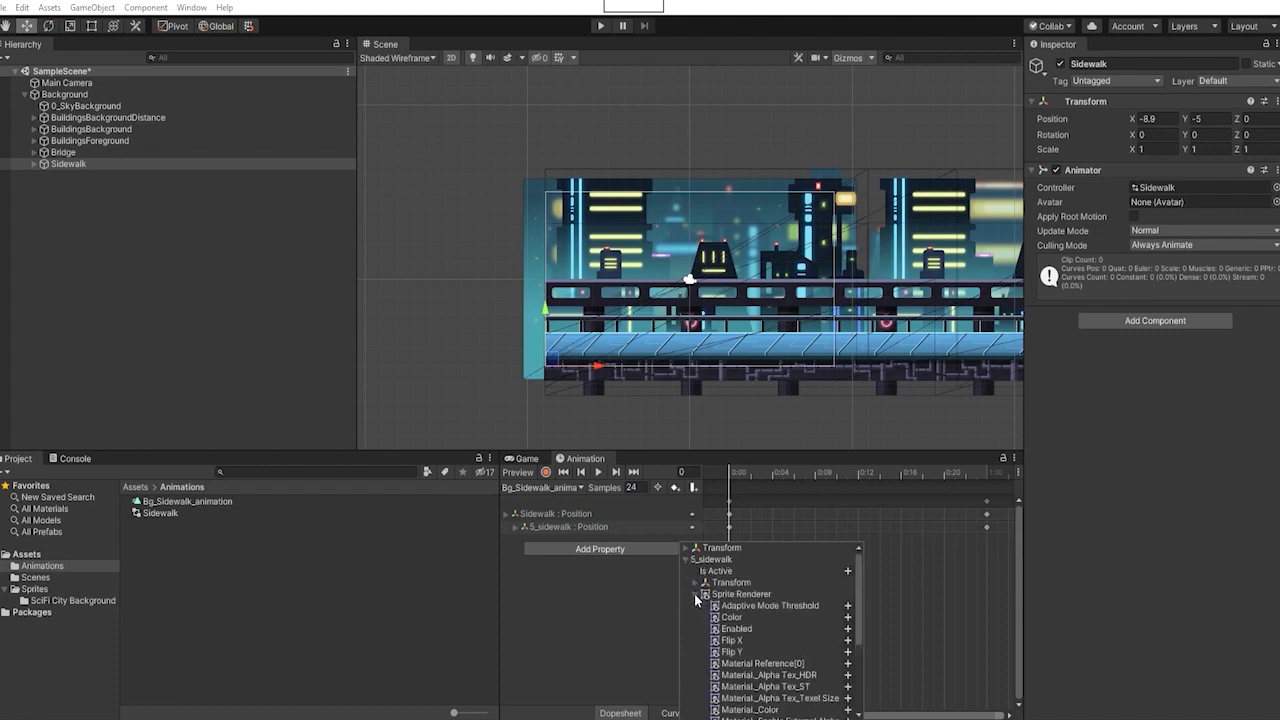
left_click(848, 629)
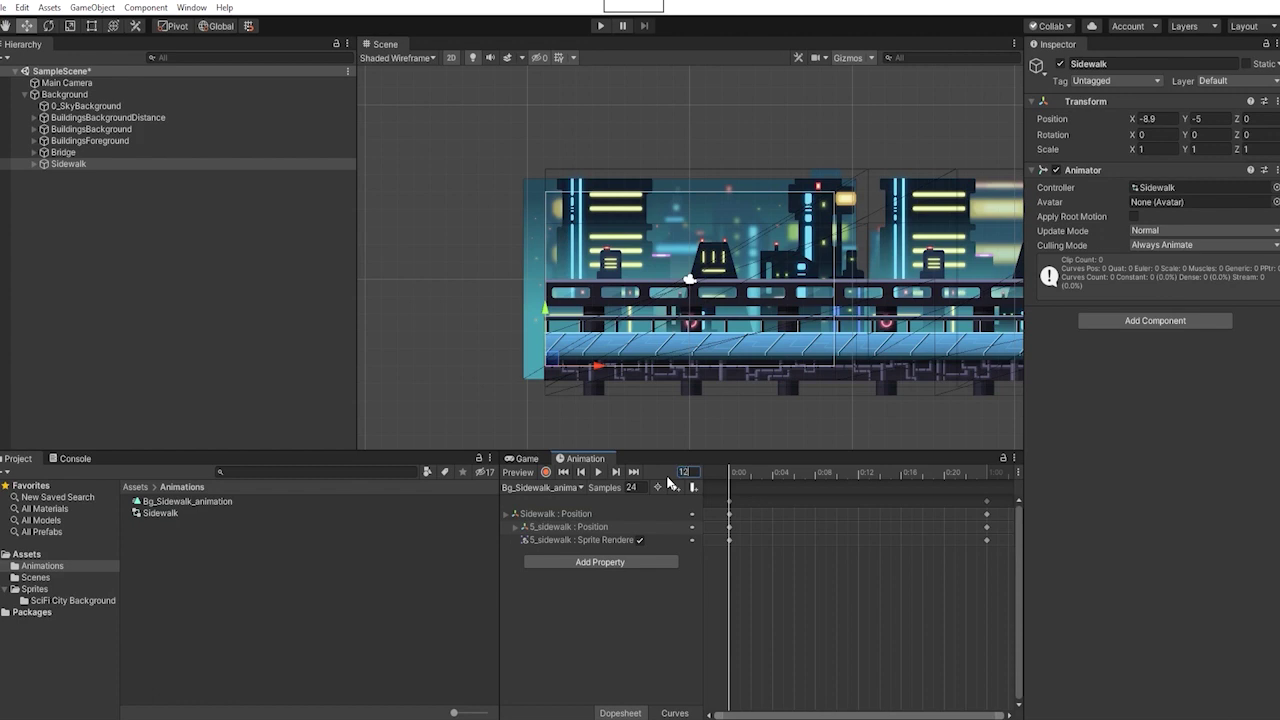
- Move the clip's end keyframes to frame 120, at 5:00
key("Return")
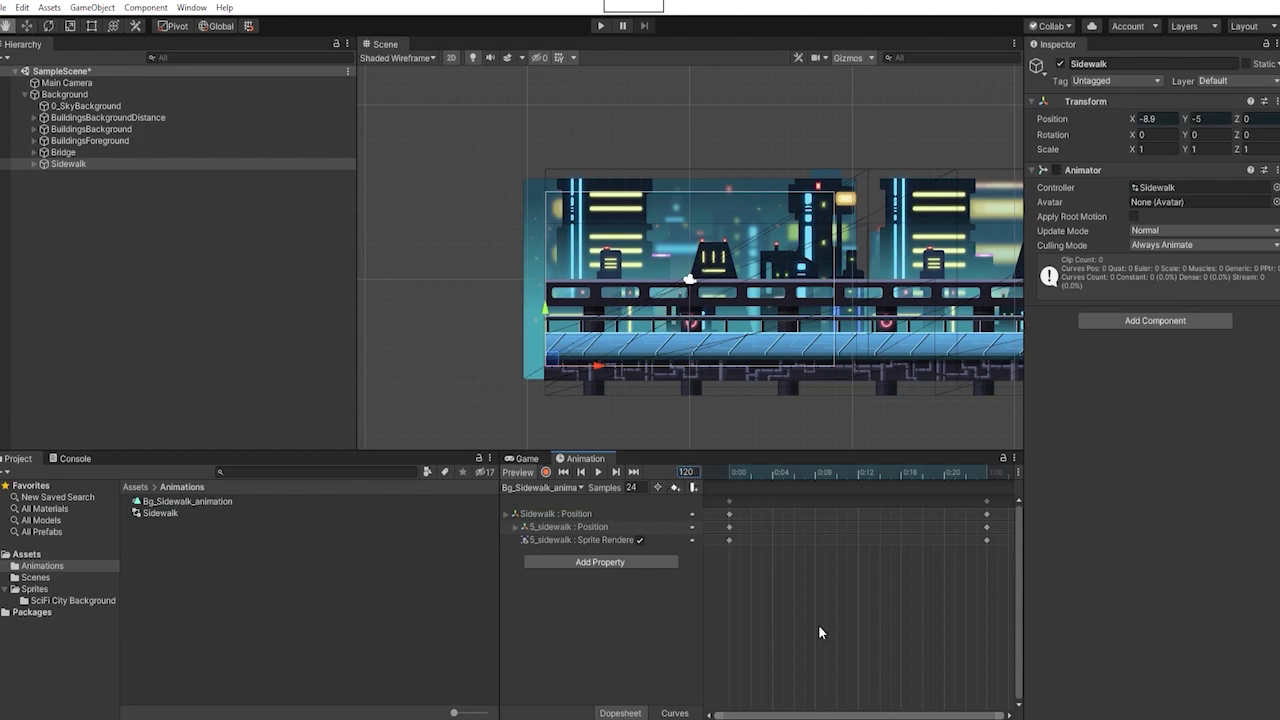
scroll(818, 632, "down", 5)
left_click_drag(788, 501, 883, 503)
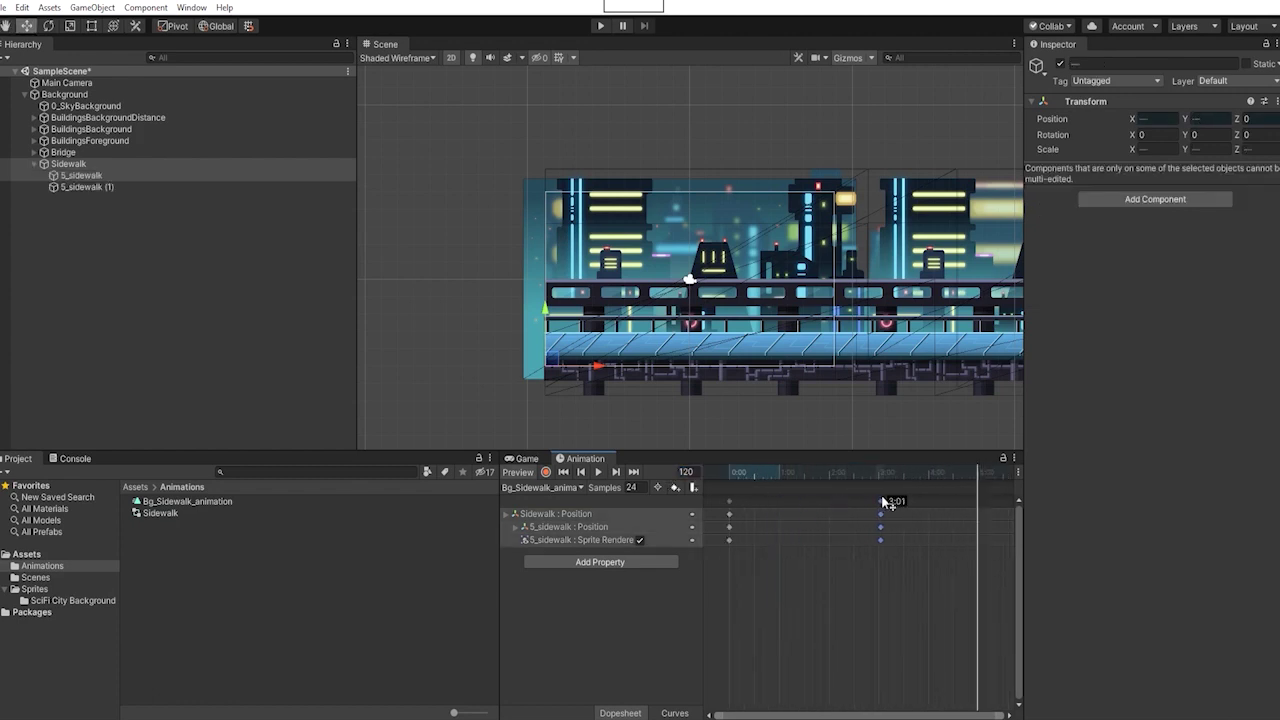
left_click_drag(976, 502, 978, 503)
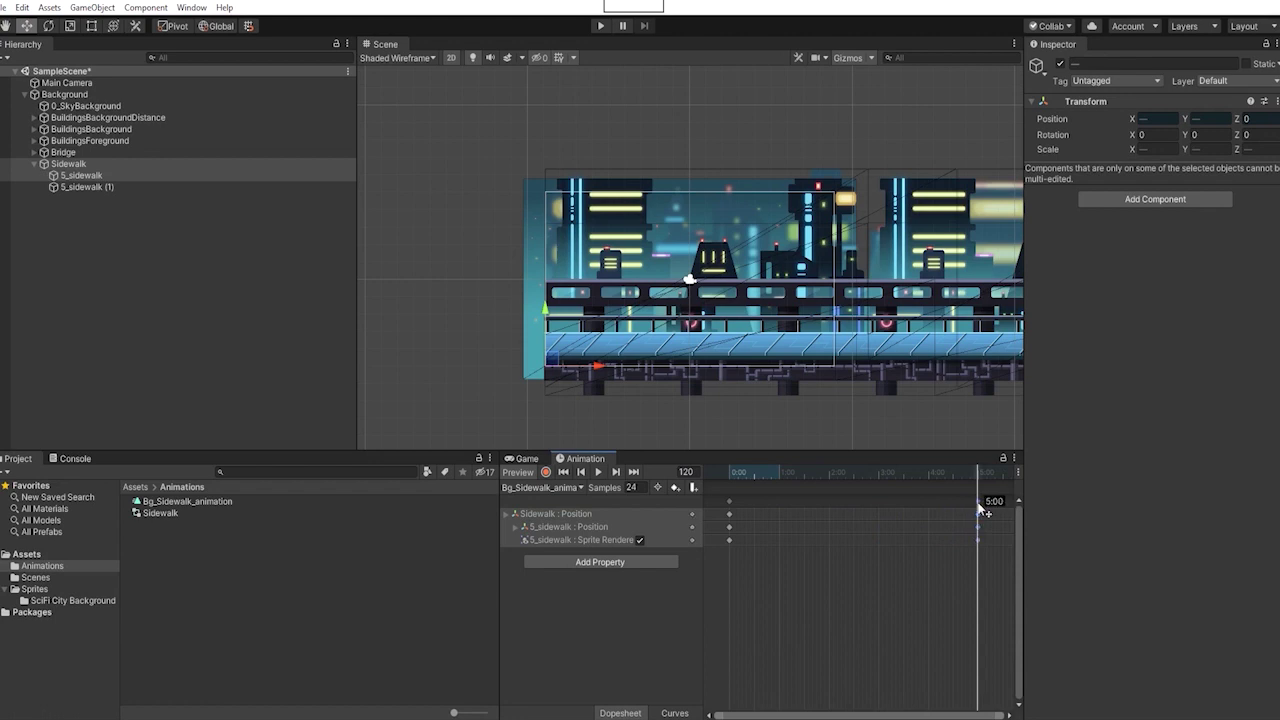
- Record Sidewalk's end position at frame 120 by moving it left to about X -26.85
left_click(590, 512)
left_click(545, 472)
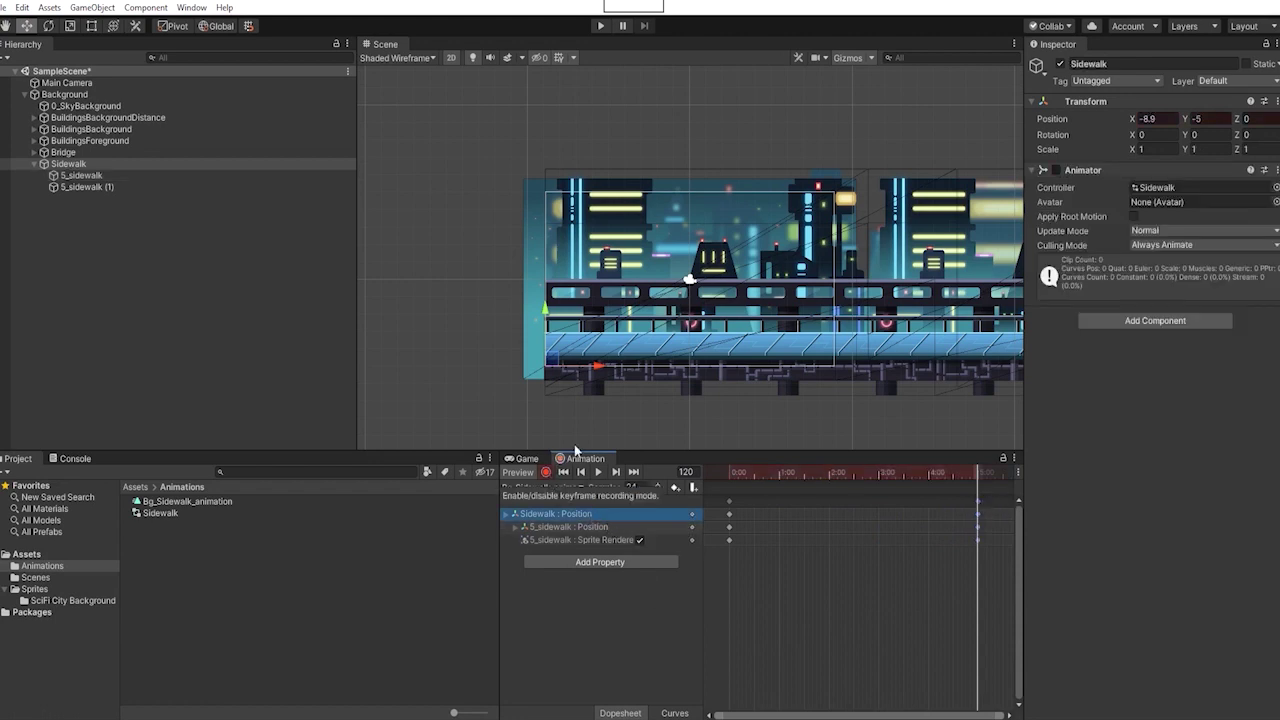
left_click_drag(597, 370, 306, 354)
- Deactivate the groups BuildingsBackgroundDistance through Bridge
left_click(64, 153)
left_click(80, 119, "shift")
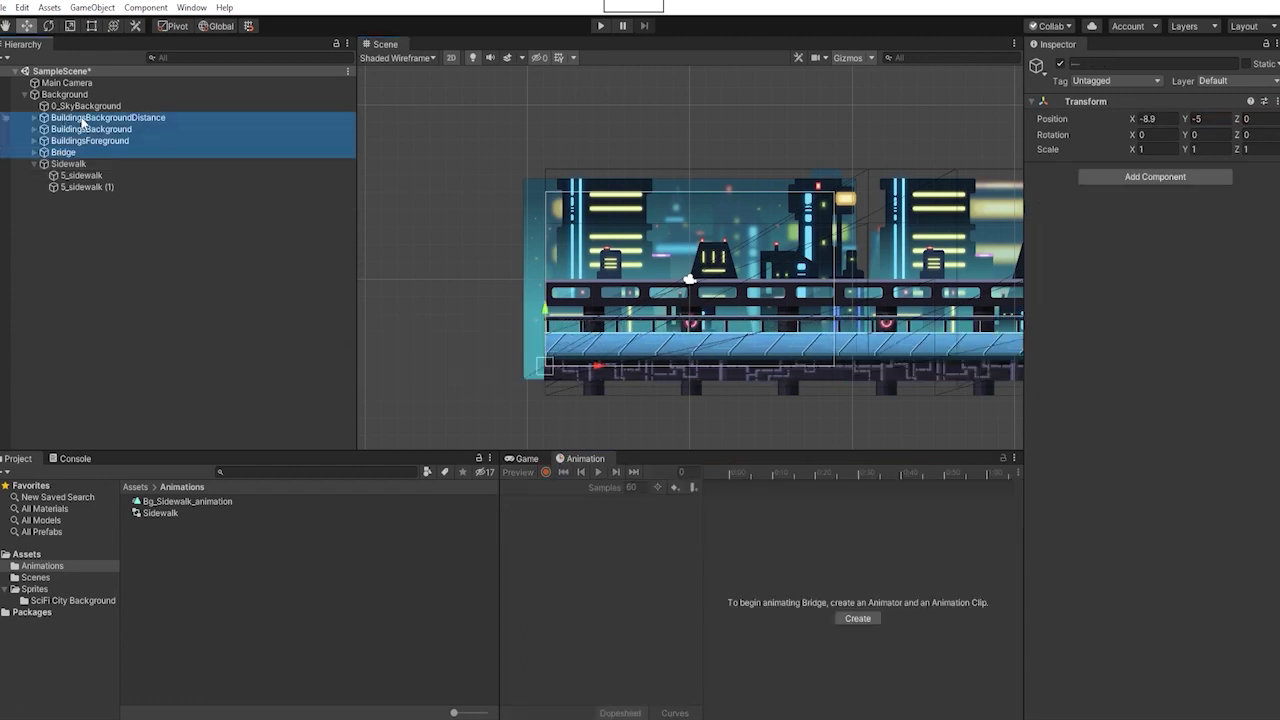
left_click(1061, 64)
- At frame 120, set Sidewalk's X position to -26.8 and disable the 5_sidewalk Sprite Renderer
left_click(68, 164)
left_click_drag(763, 473, 990, 475)
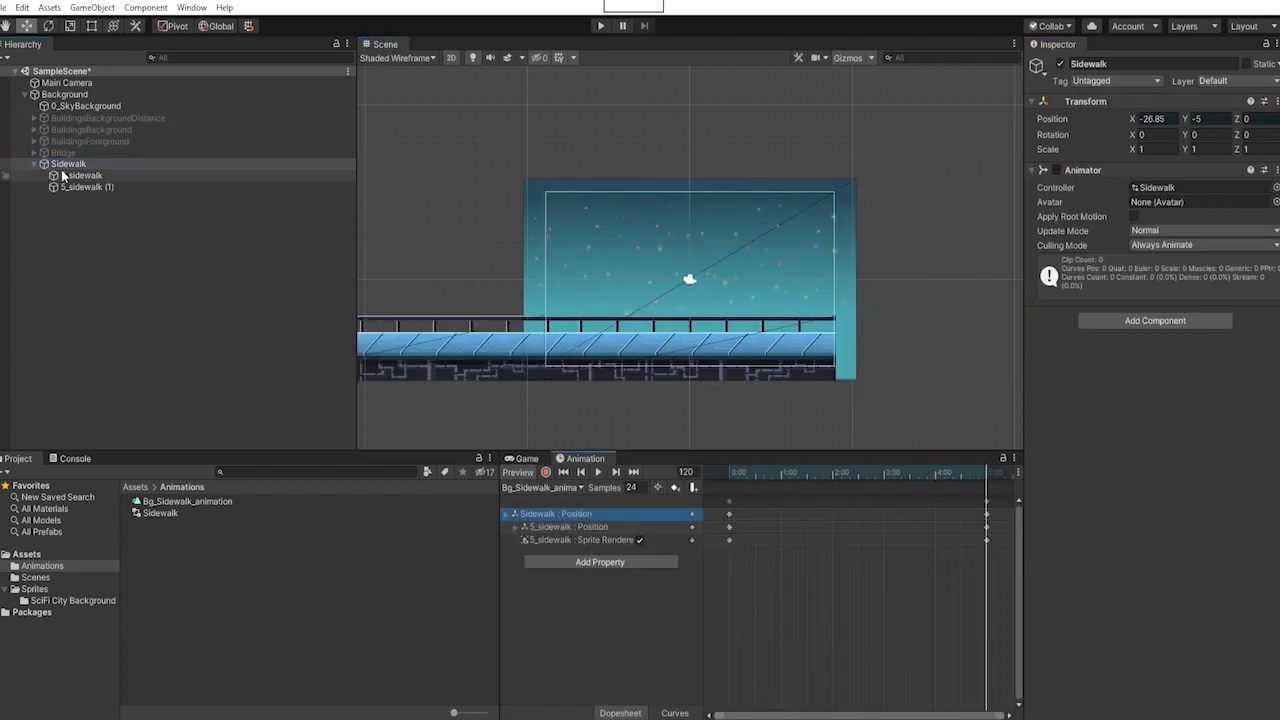
scroll(641, 352, "up", 10)
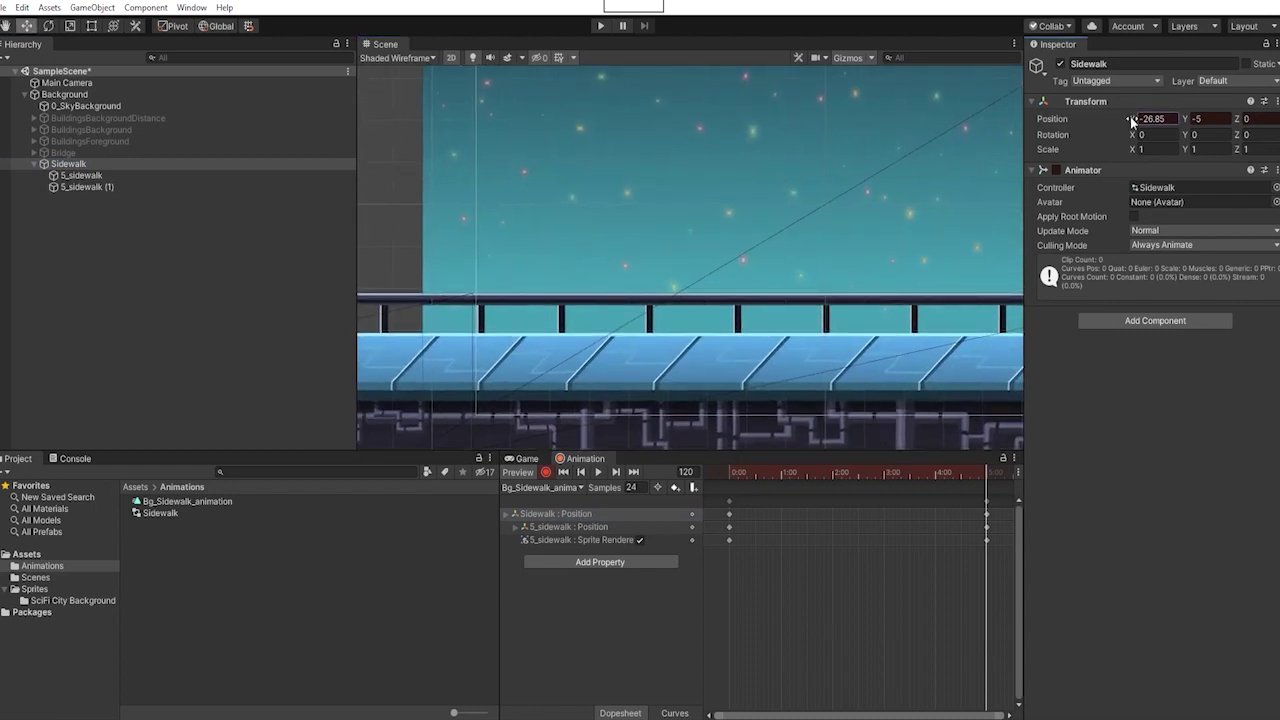
left_click_drag(1131, 121, 1132, 121)
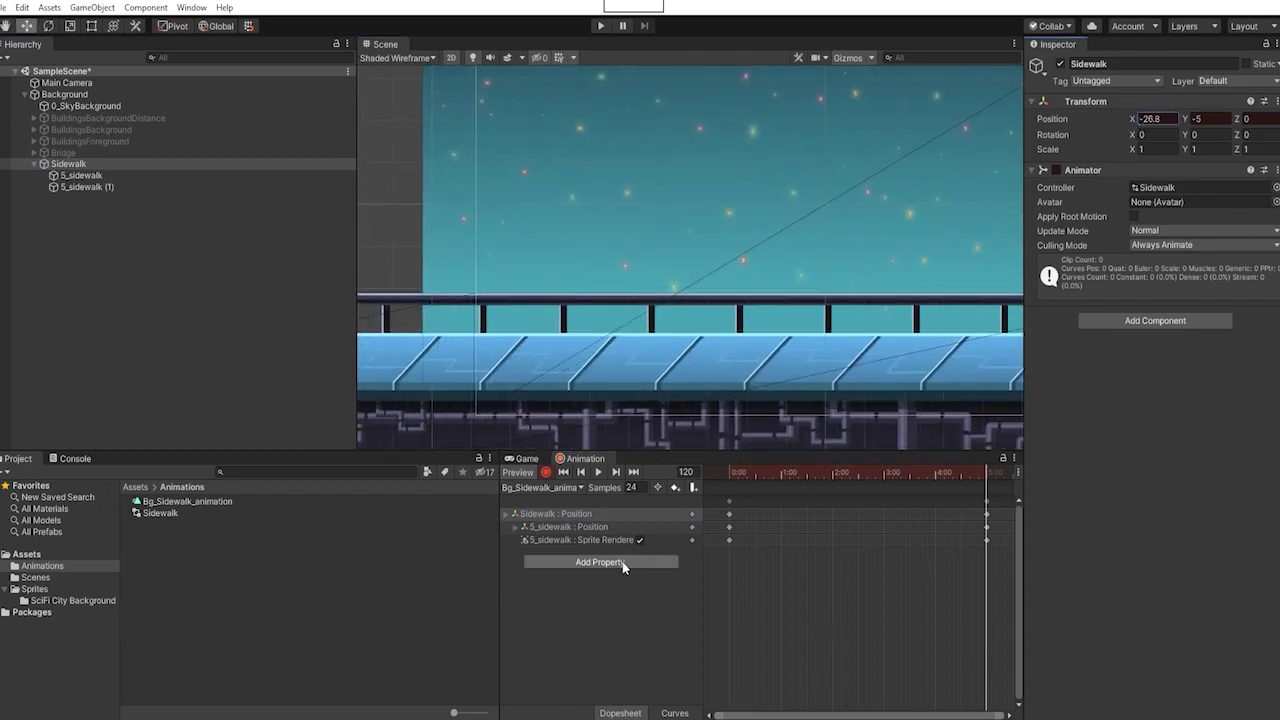
scroll(740, 337, "down", 10)
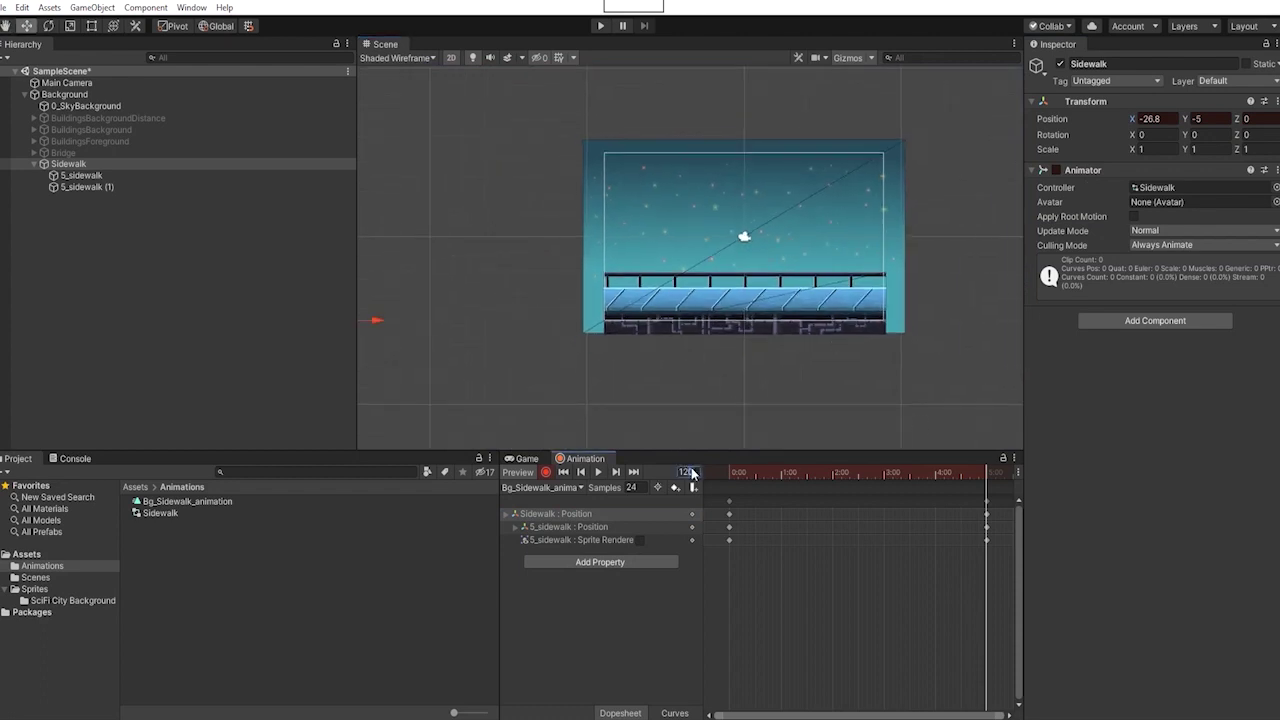
- At frame 121, enable the 5_sidewalk Sprite Renderer in the sidewalk clip
key("Return")
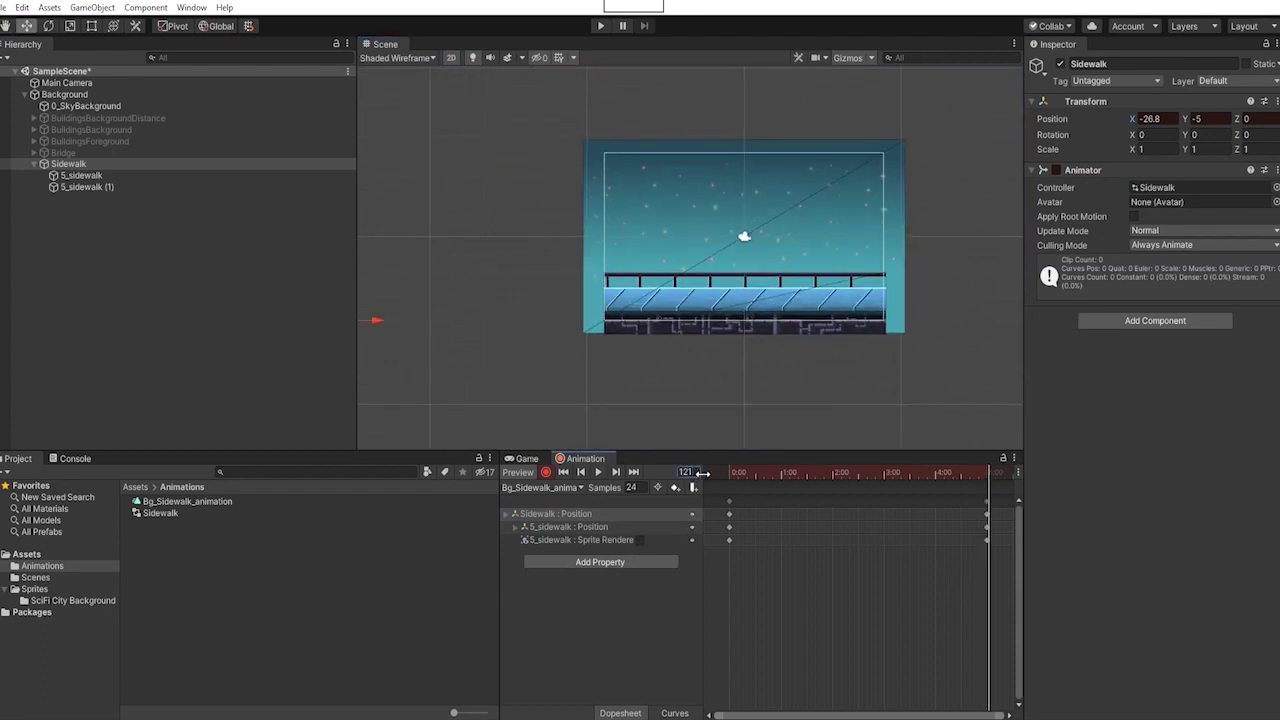
left_click(640, 540)
middle_click_drag(637, 371, 717, 395)
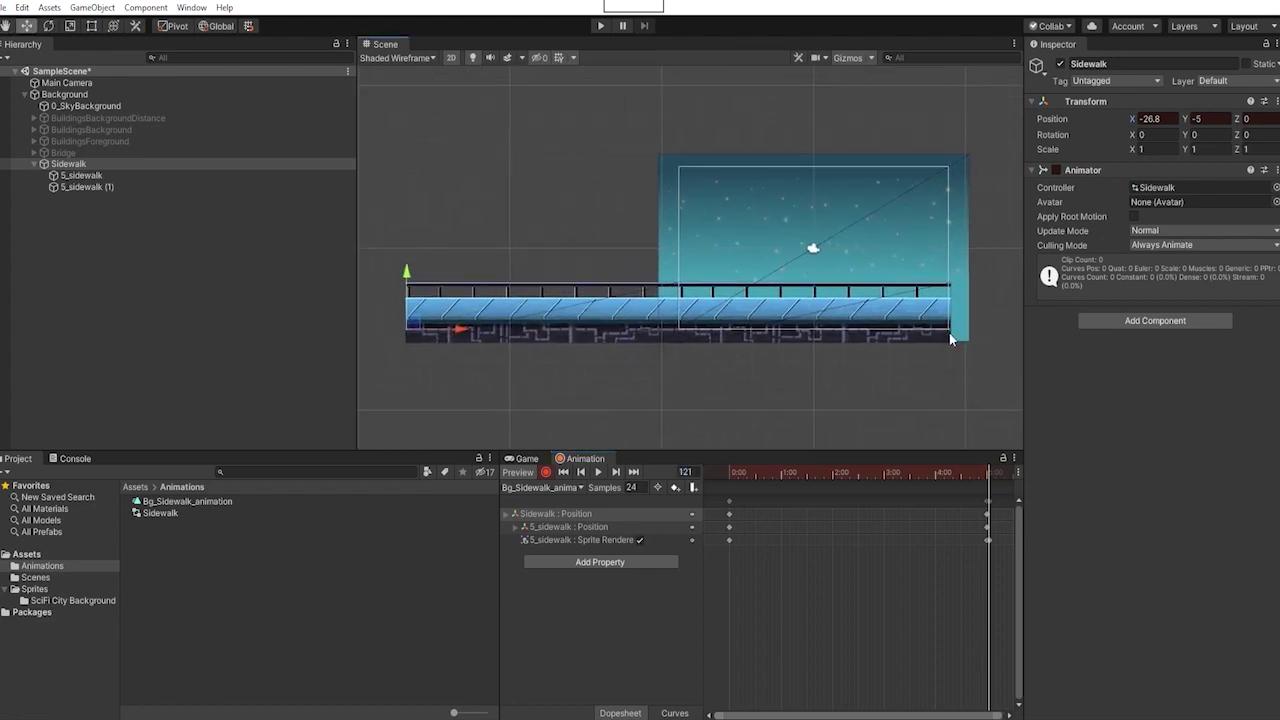
middle_click_drag(949, 333, 929, 334)
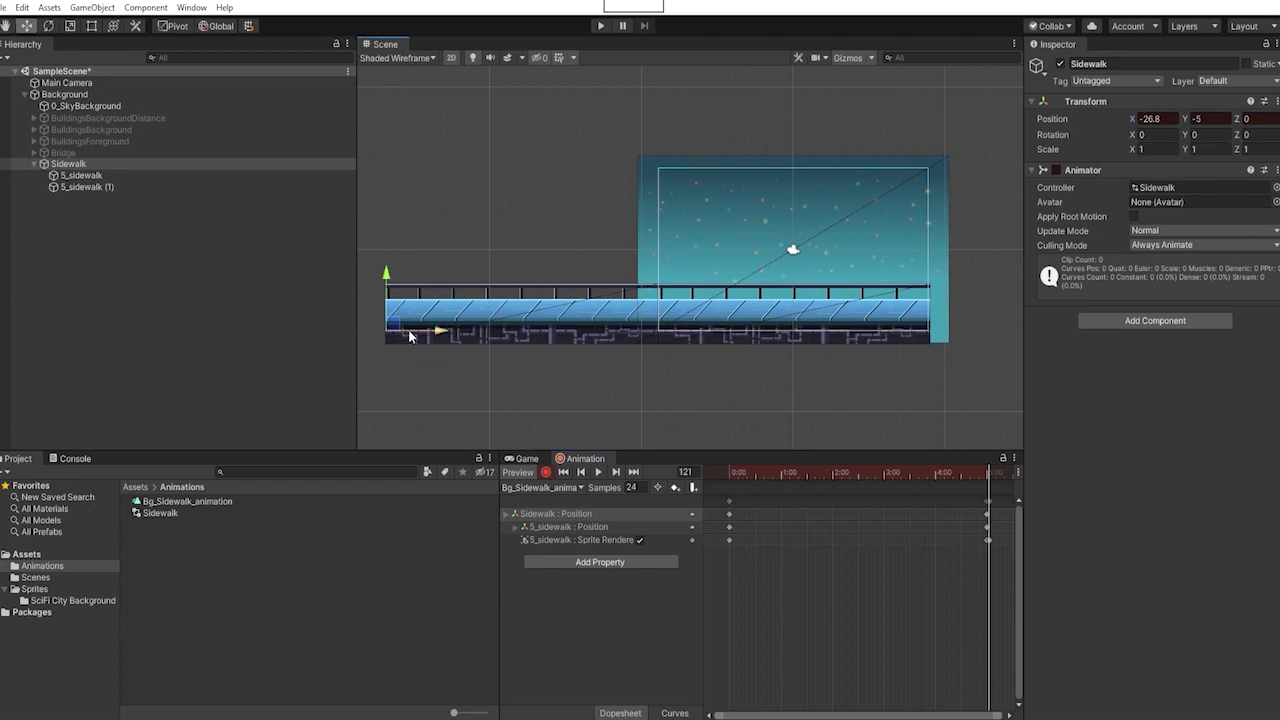
- At frame 121, vertex-snap 5_sidewalk to the far right end of 5_sidewalk (1), at X 44.811
left_click(100, 176)
middle_click_drag(434, 341, 477, 334)
key("v")
left_click_drag(477, 334, 873, 342)
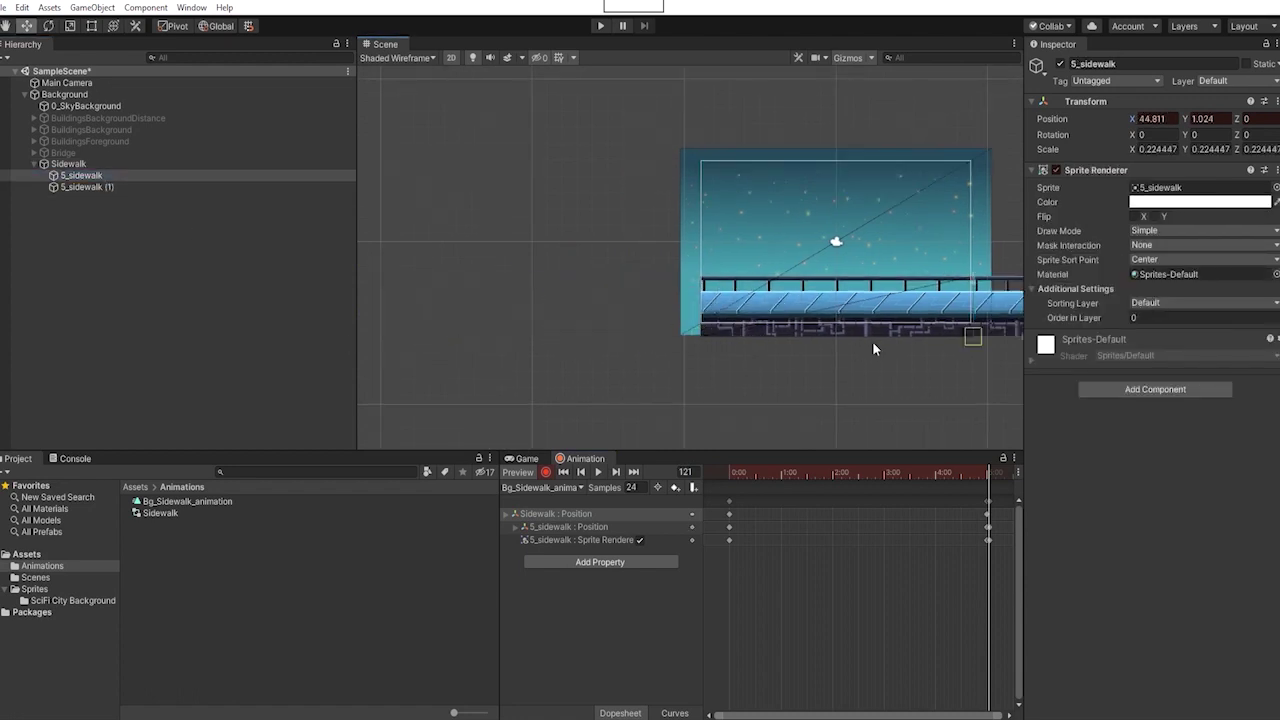
- At frame 240, set Sidewalk's X position to -44.7 so its end meets the camera frame's right edge, and stop recording at frame 0
middle_click_drag(948, 366, 751, 386)
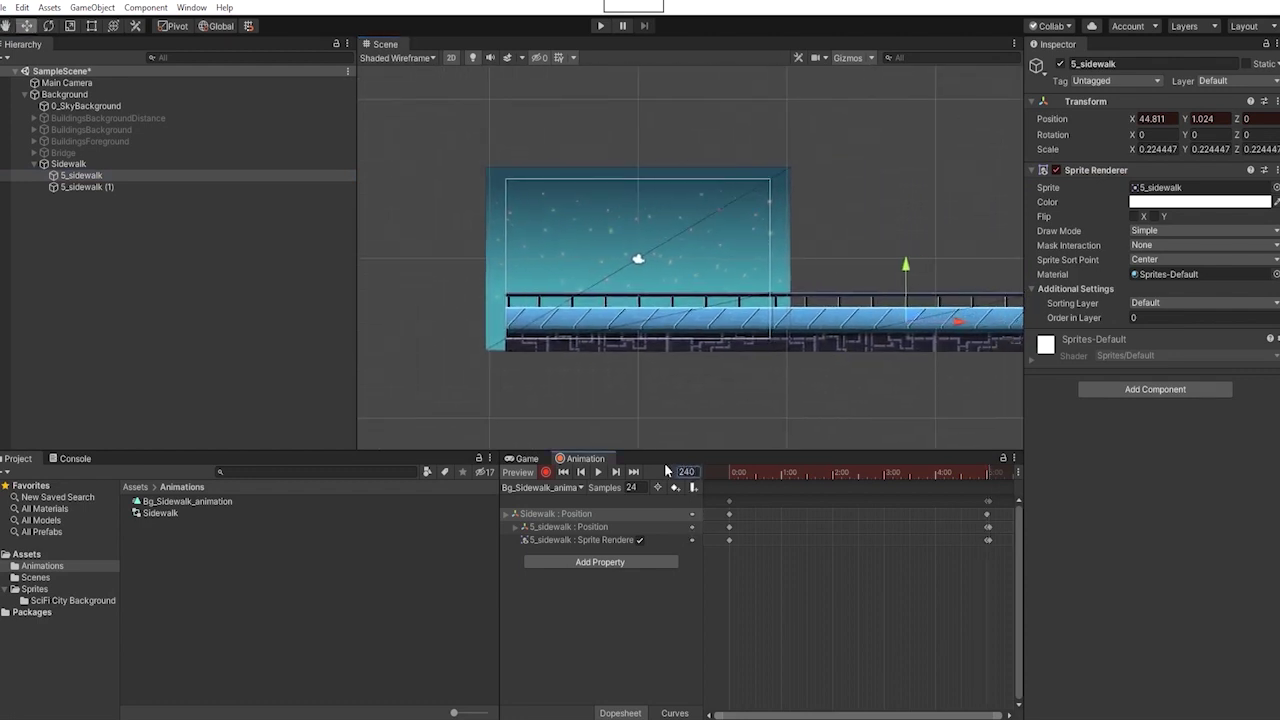
left_click(95, 164)
scroll(672, 281, "up", 4)
middle_click_drag(672, 281, 822, 291)
scroll(800, 291, "up", 4)
left_click_drag(1132, 119, 1060, 117)
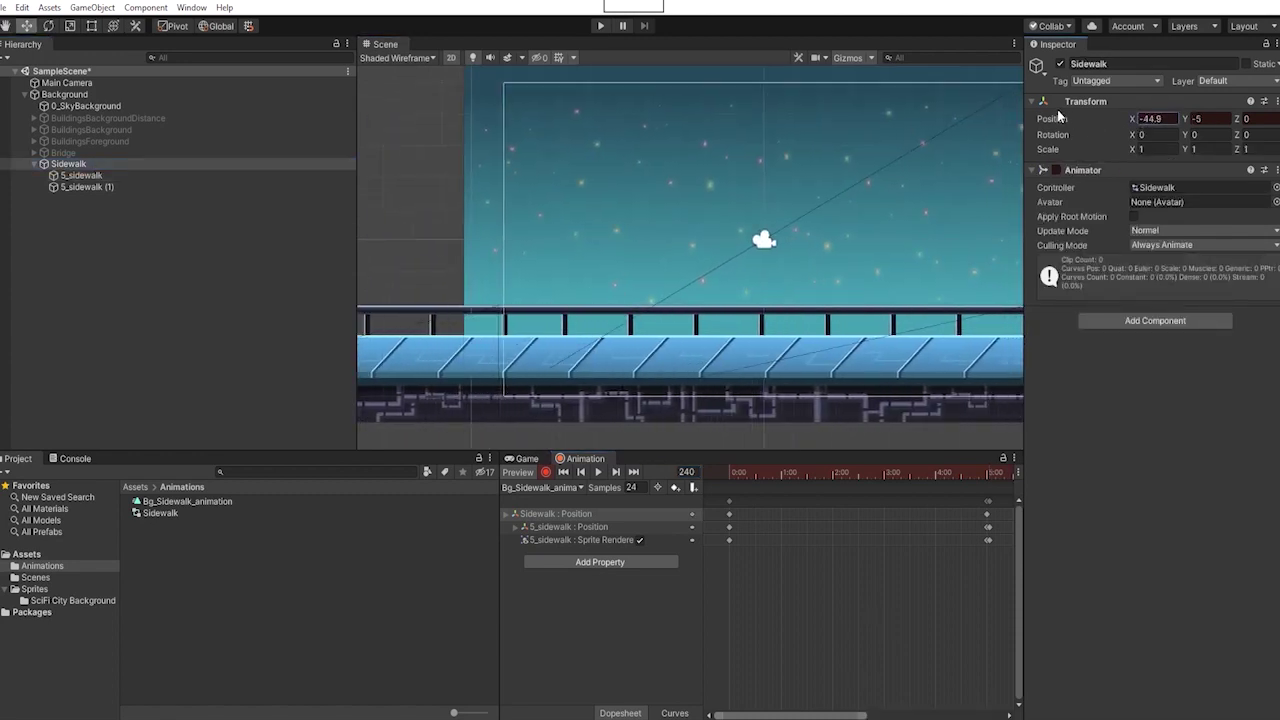
middle_click_drag(424, 318, 481, 278)
scroll(640, 275, "up", 6)
middle_click_drag(390, 410, 522, 371)
scroll(760, 260, "down", 10)
middle_click_drag(790, 258, 689, 280)
scroll(688, 279, "down", 1)
scroll(799, 660, "down", 3)
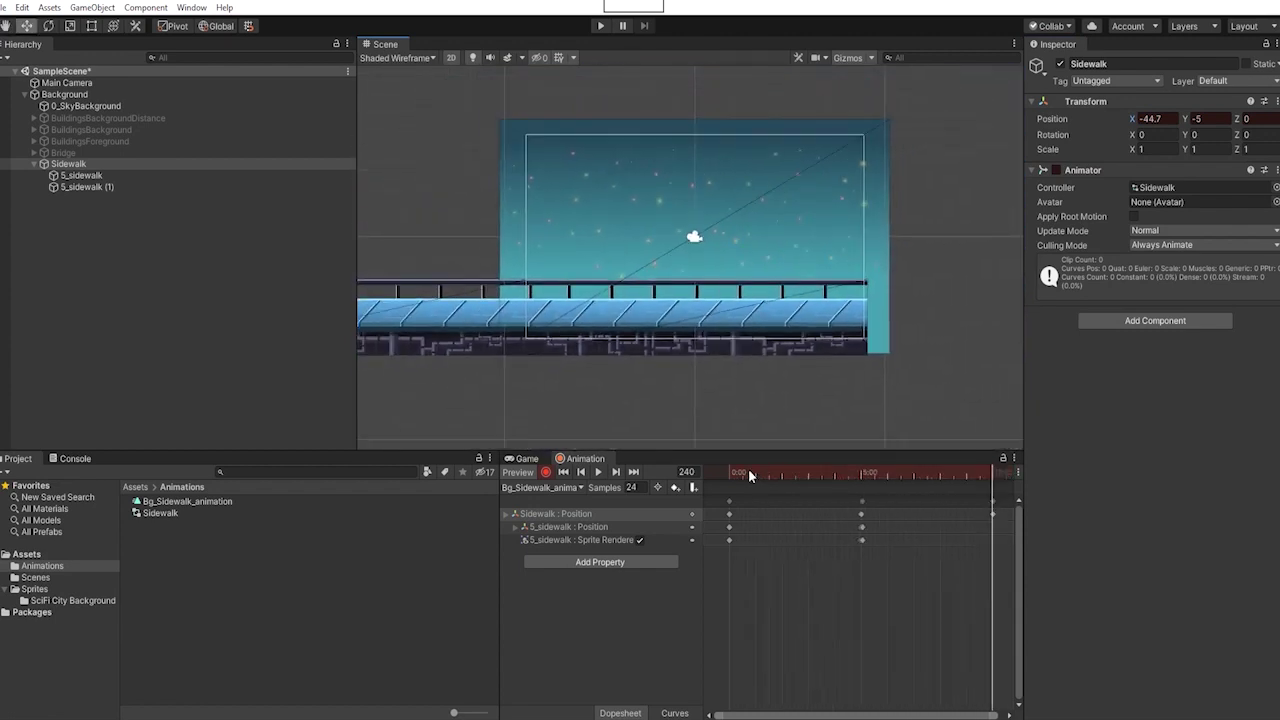
left_click_drag(748, 474, 700, 475)
left_click(544, 472)
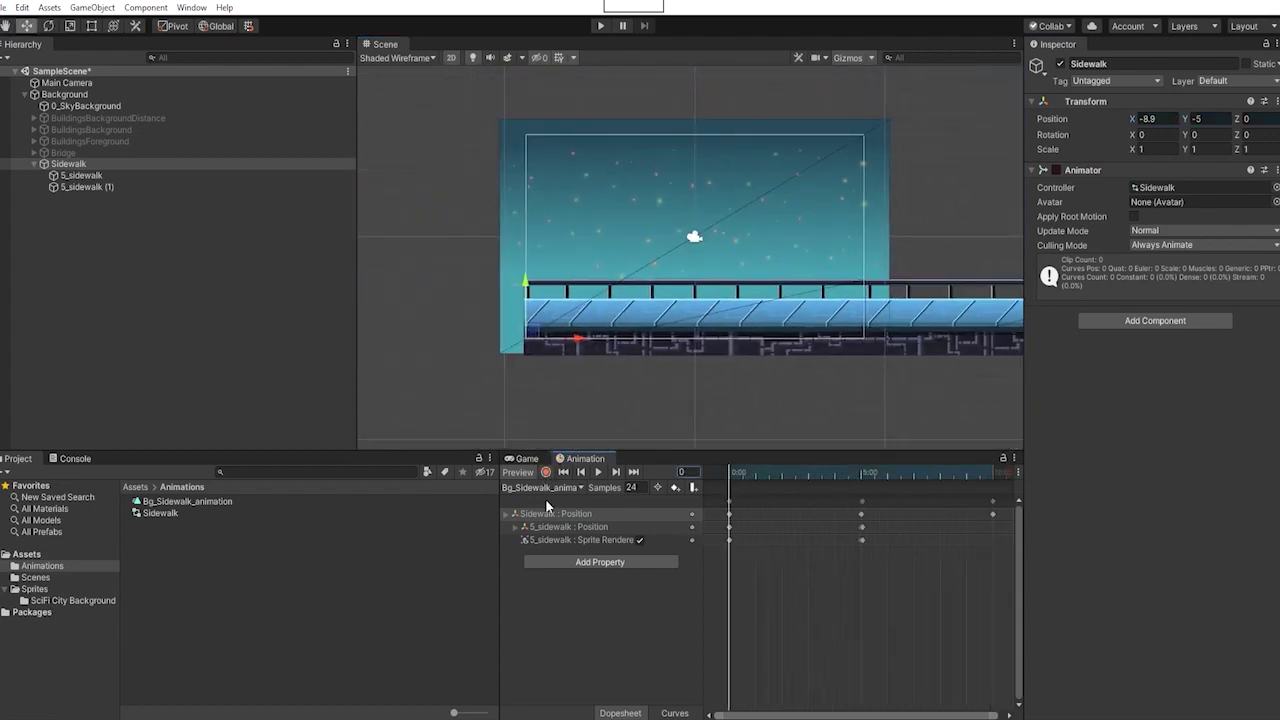
- Dock the Game view beside the Scene view and play the scene to check the sidewalk scroll
left_click(524, 458)
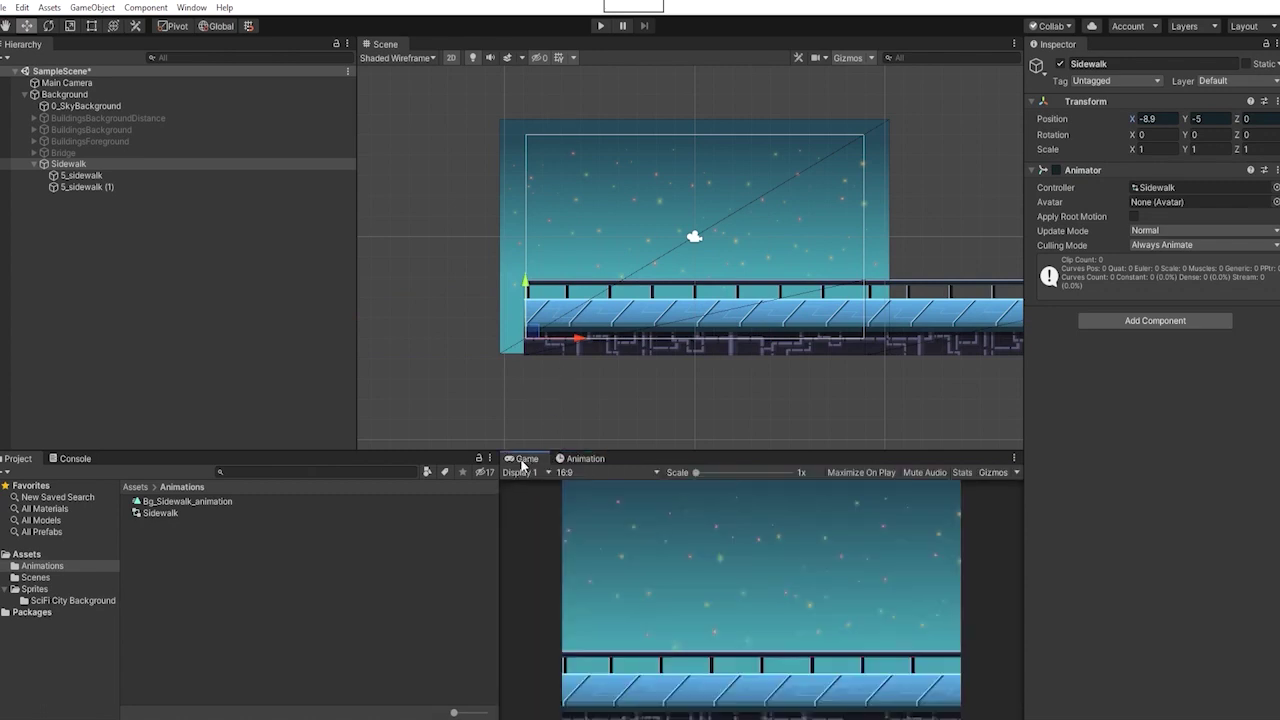
left_click_drag(522, 464, 480, 44)
left_click(601, 27)
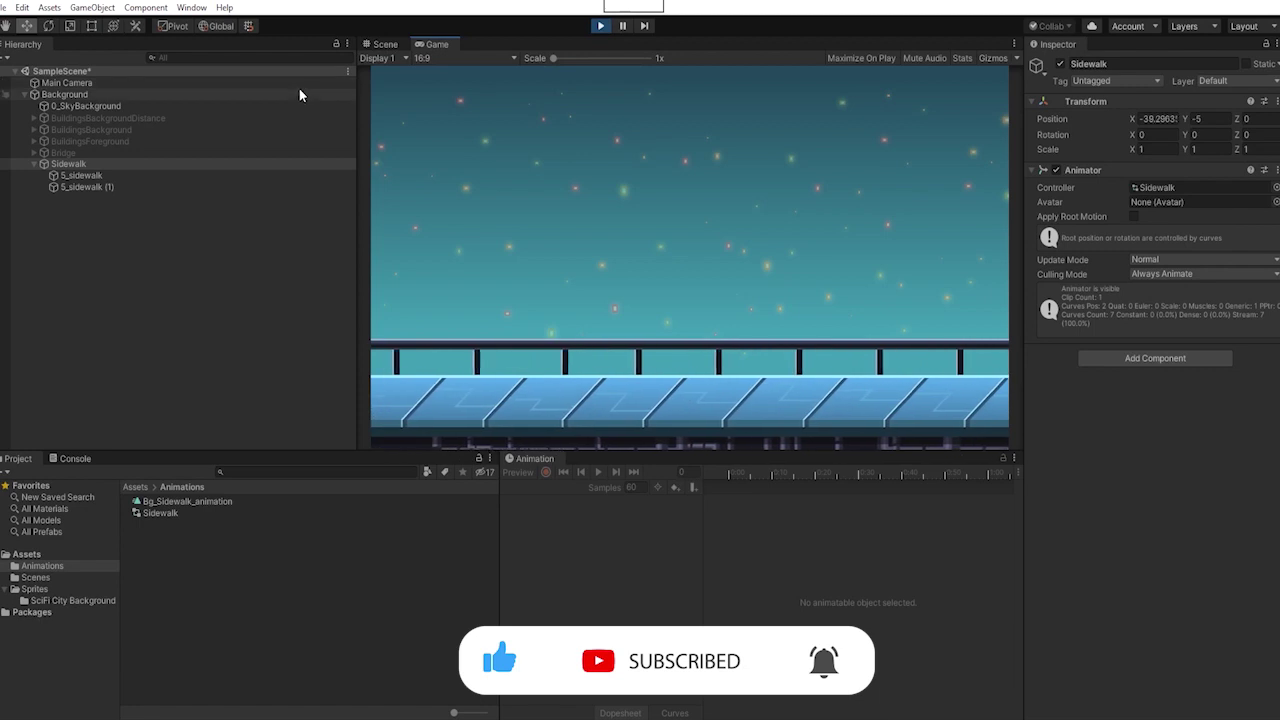
left_click(600, 27)
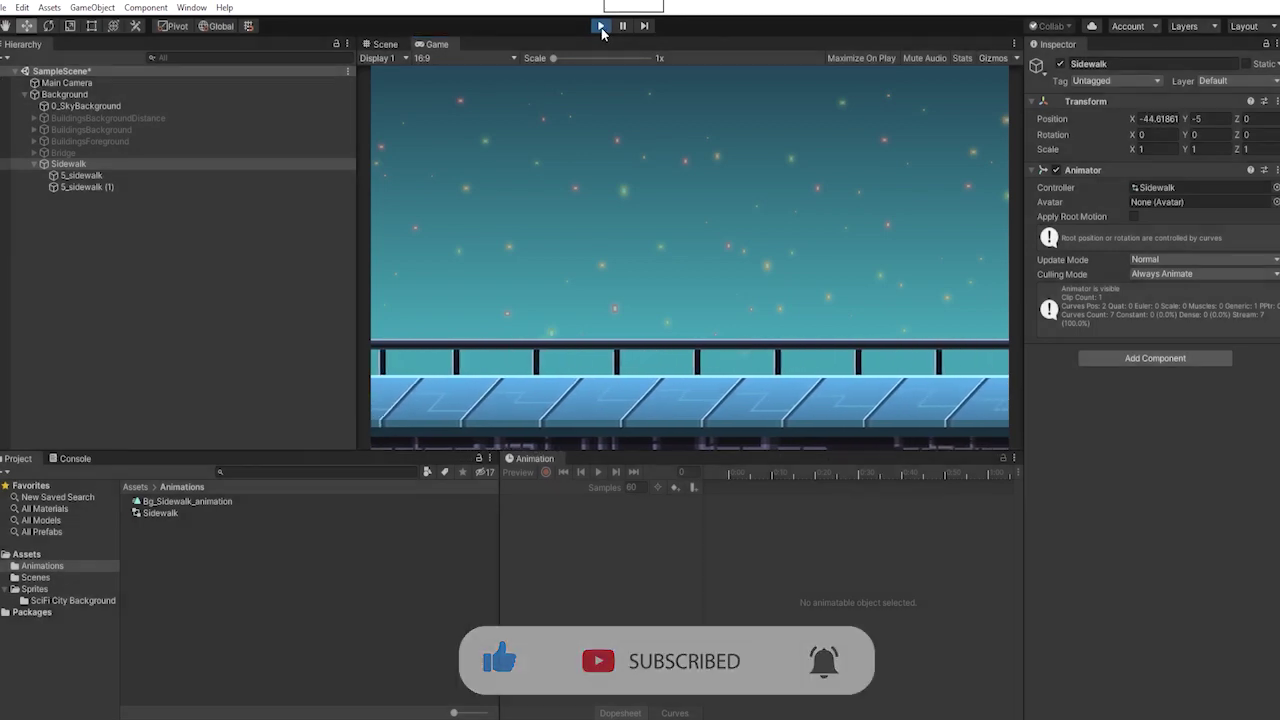
- Set both tangents of all Sidewalk Position.x keys to Linear in the clip's curves
left_click(91, 164)
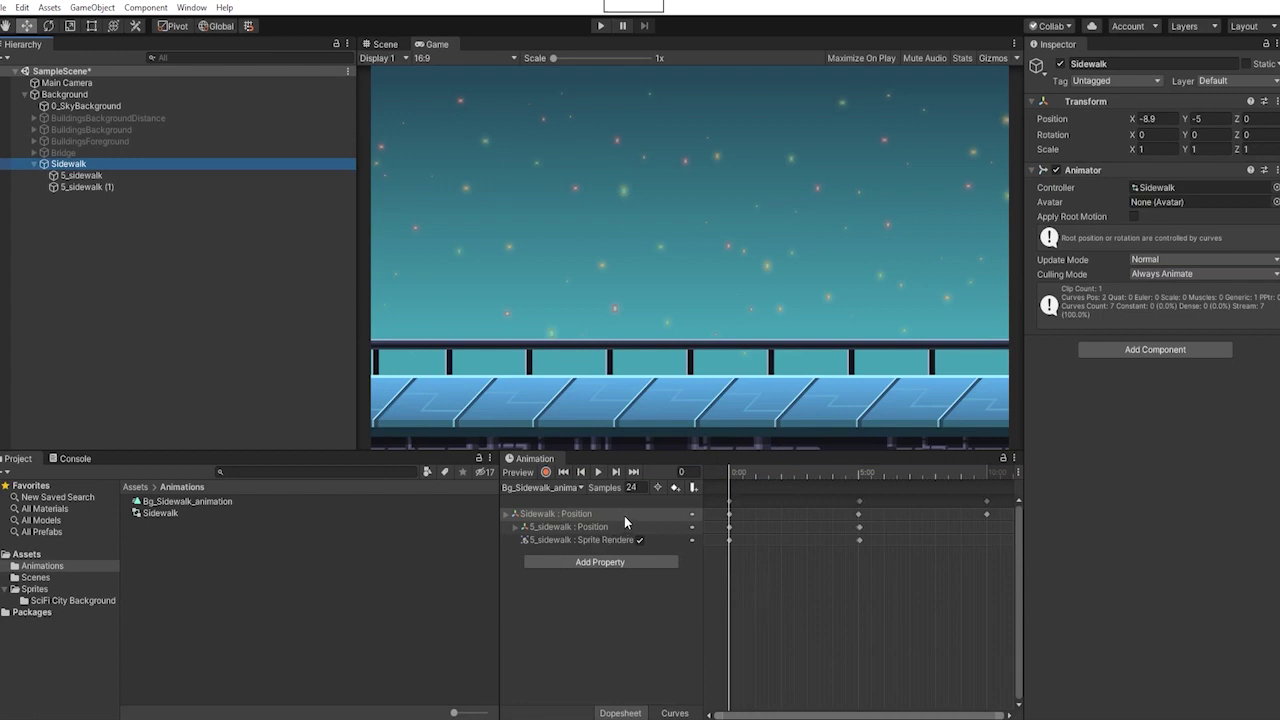
left_click(674, 713)
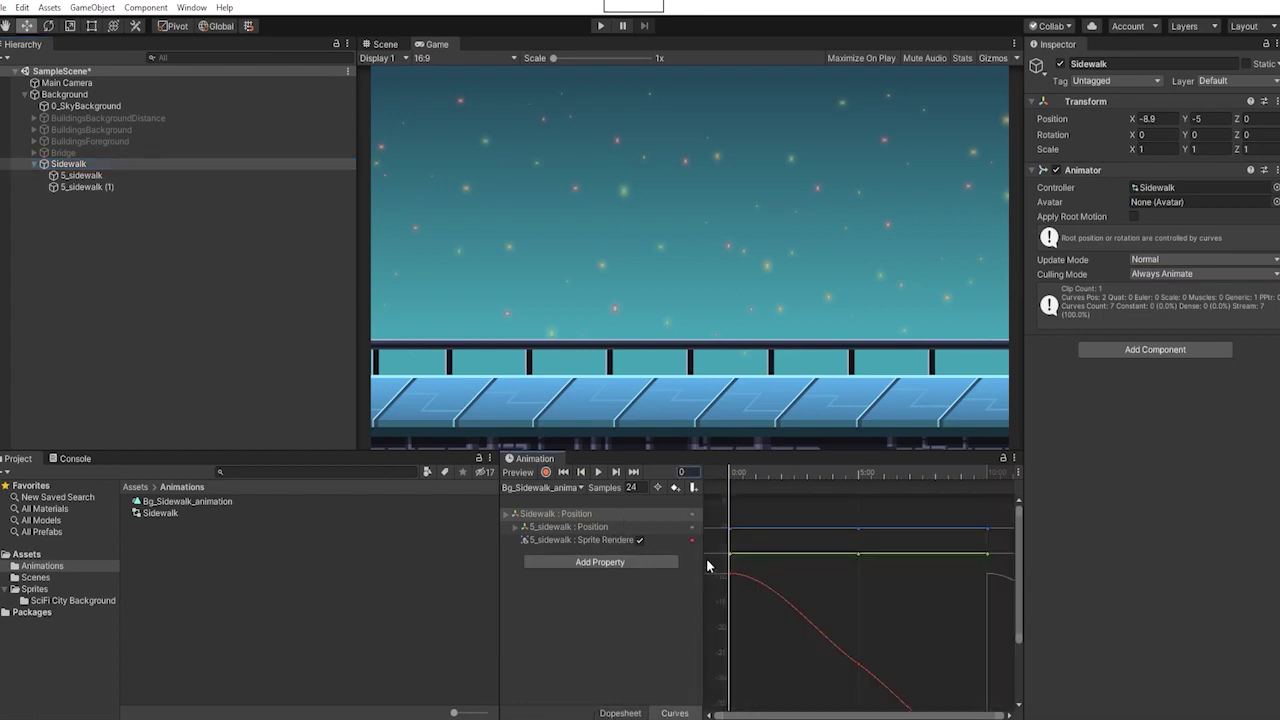
left_click(507, 514)
left_click(569, 527)
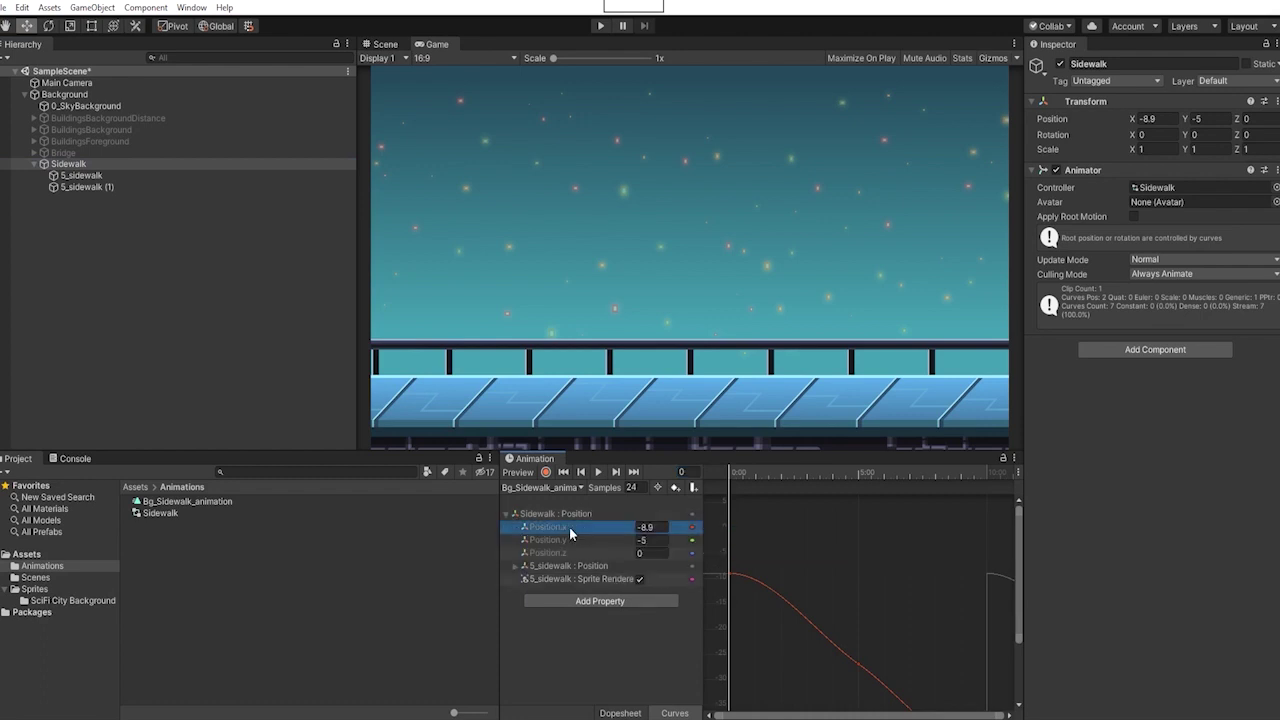
scroll(880, 564, "down", 5)
scroll(877, 620, "up", 3)
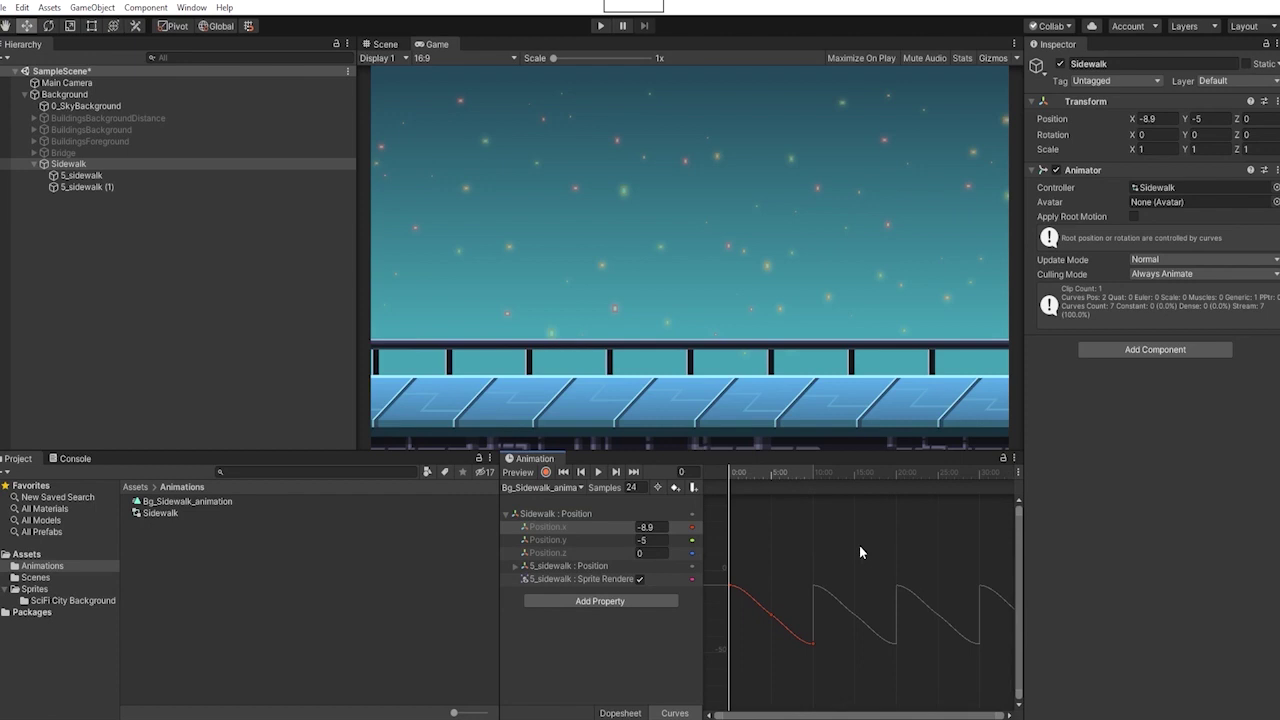
left_click_drag(859, 545, 715, 657)
right_click(731, 587)
mouse_move(794, 578)
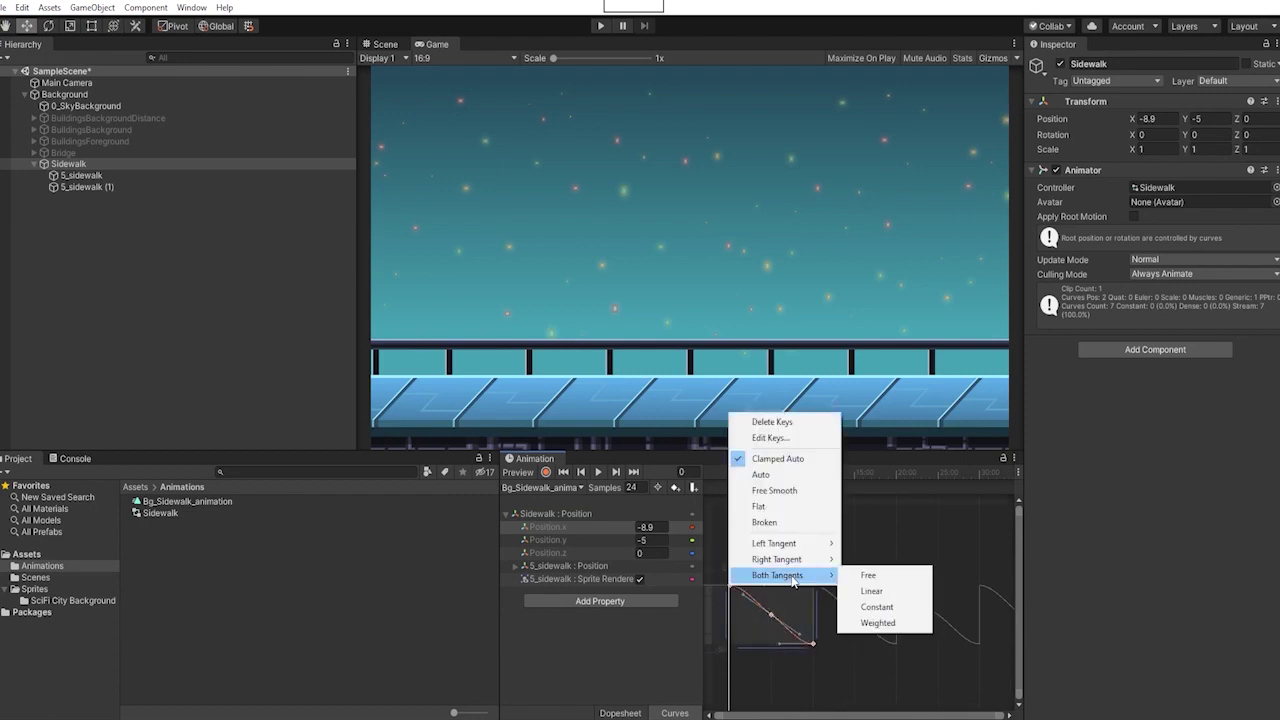
left_click(869, 591)
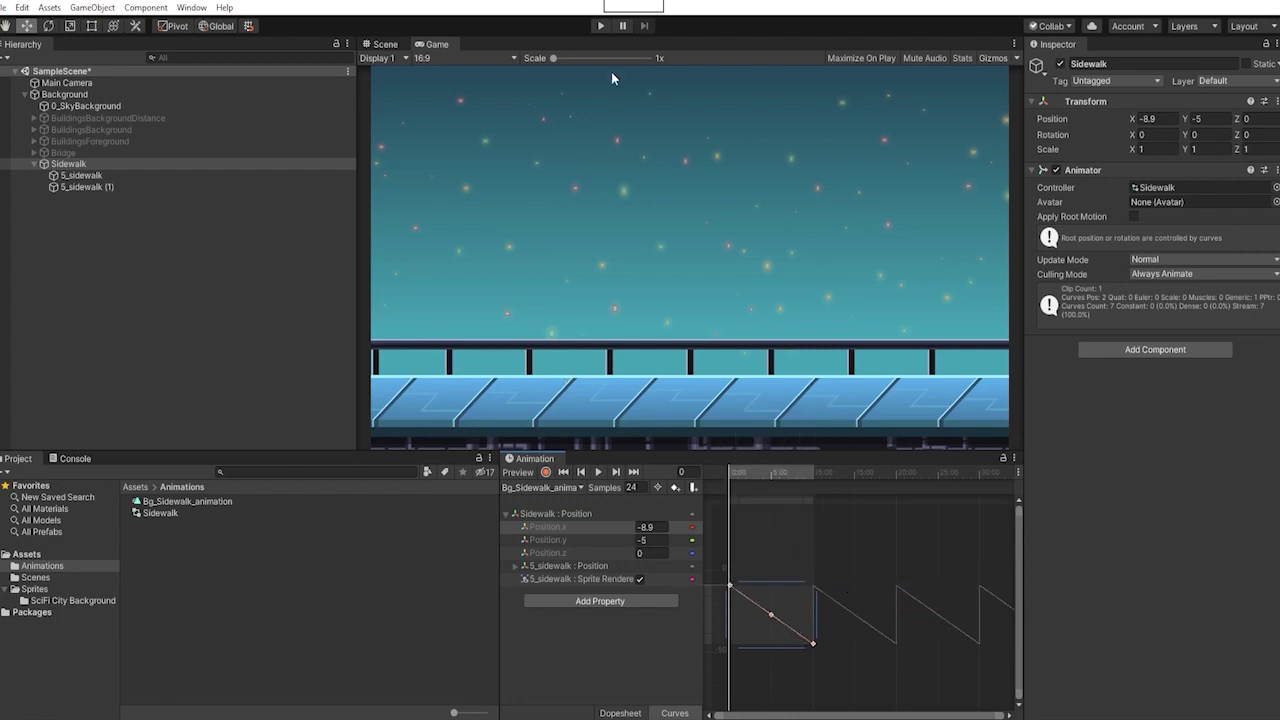
- Play the scene to check the linear sidewalk scroll, and return to the Scene view
left_click(601, 26)
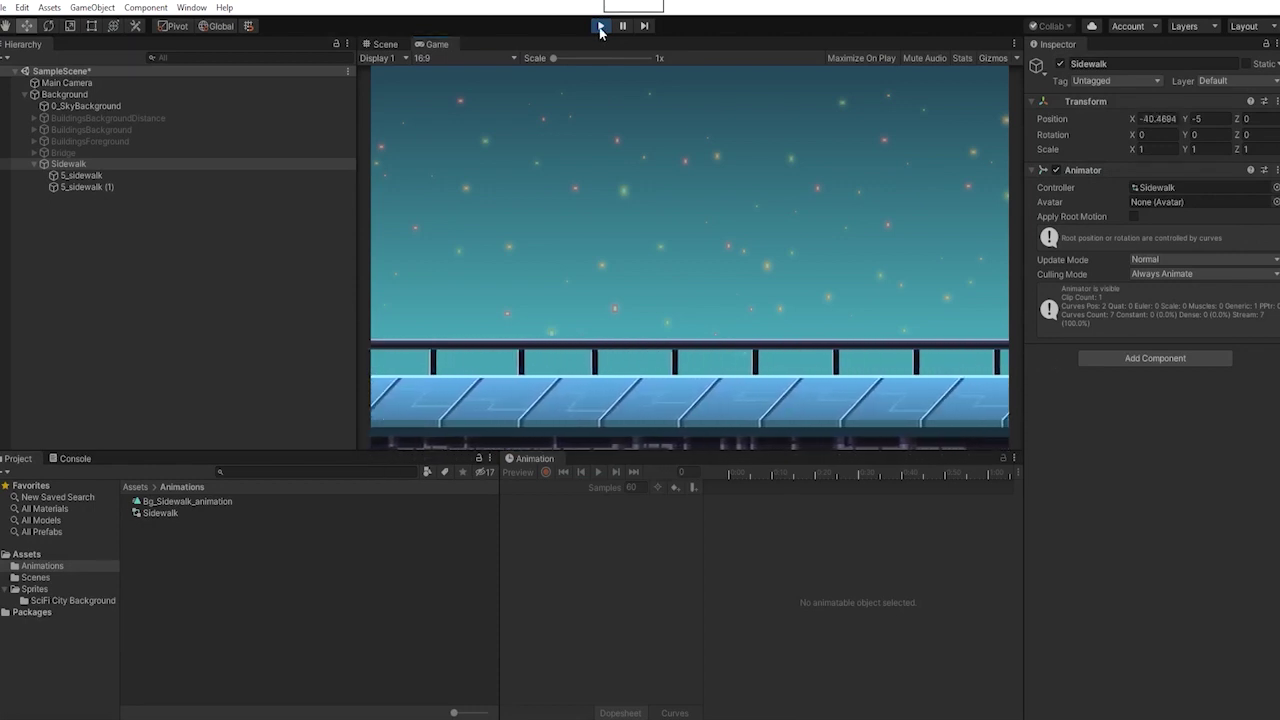
left_click(601, 27)
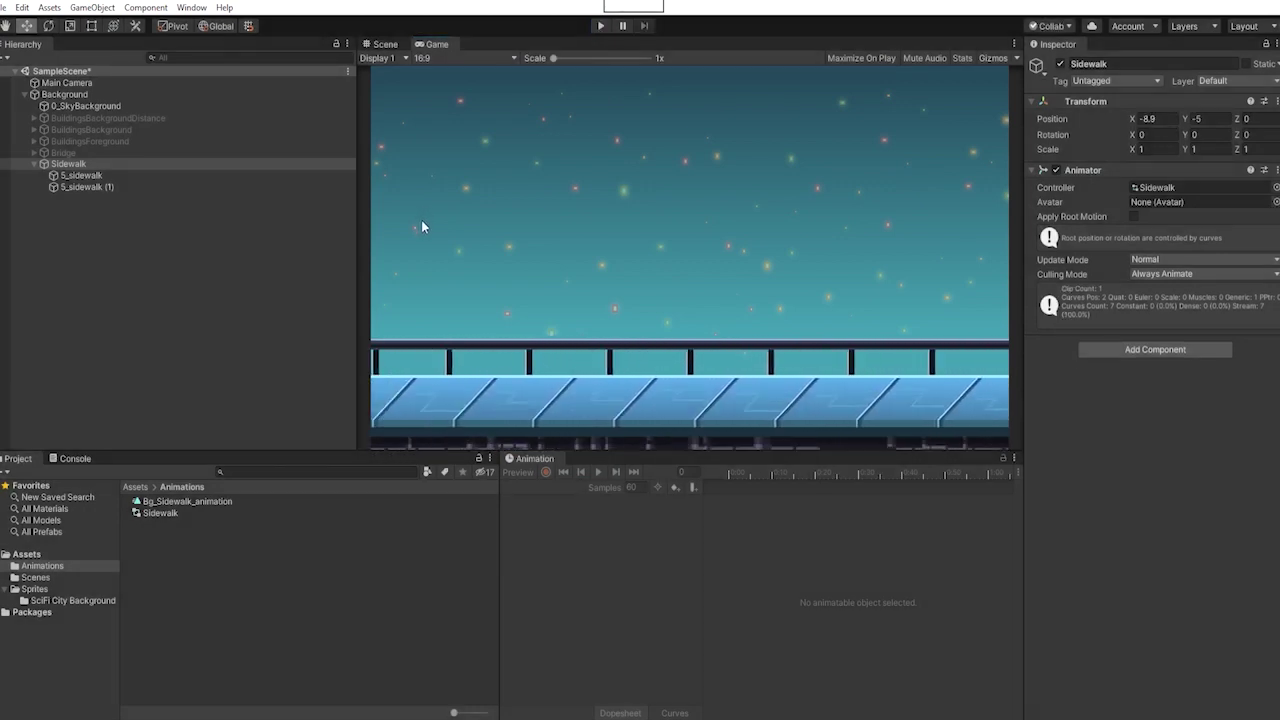
left_click(381, 45)
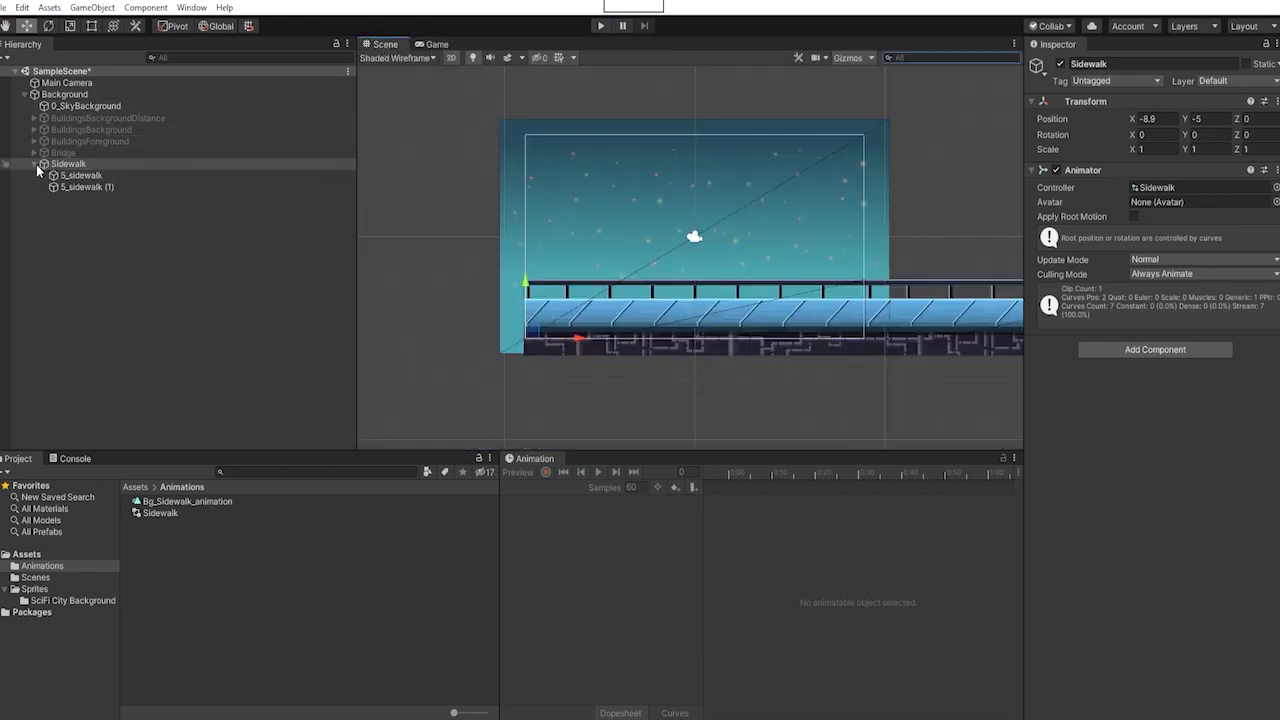
- Deactivate Sidewalk, activate Bridge and create the animation clip Bg_Bridge_animation for it
left_click(1061, 65)
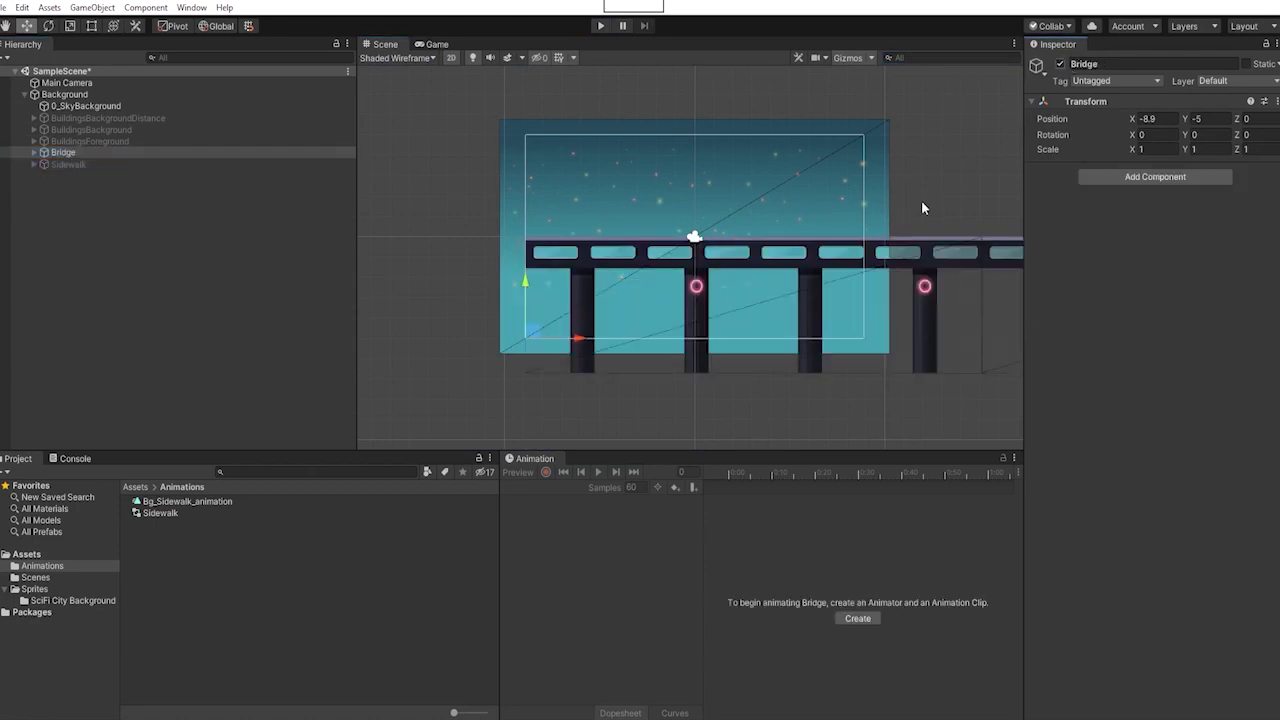
left_click(857, 618)
type("Bg_Bridge_animation")
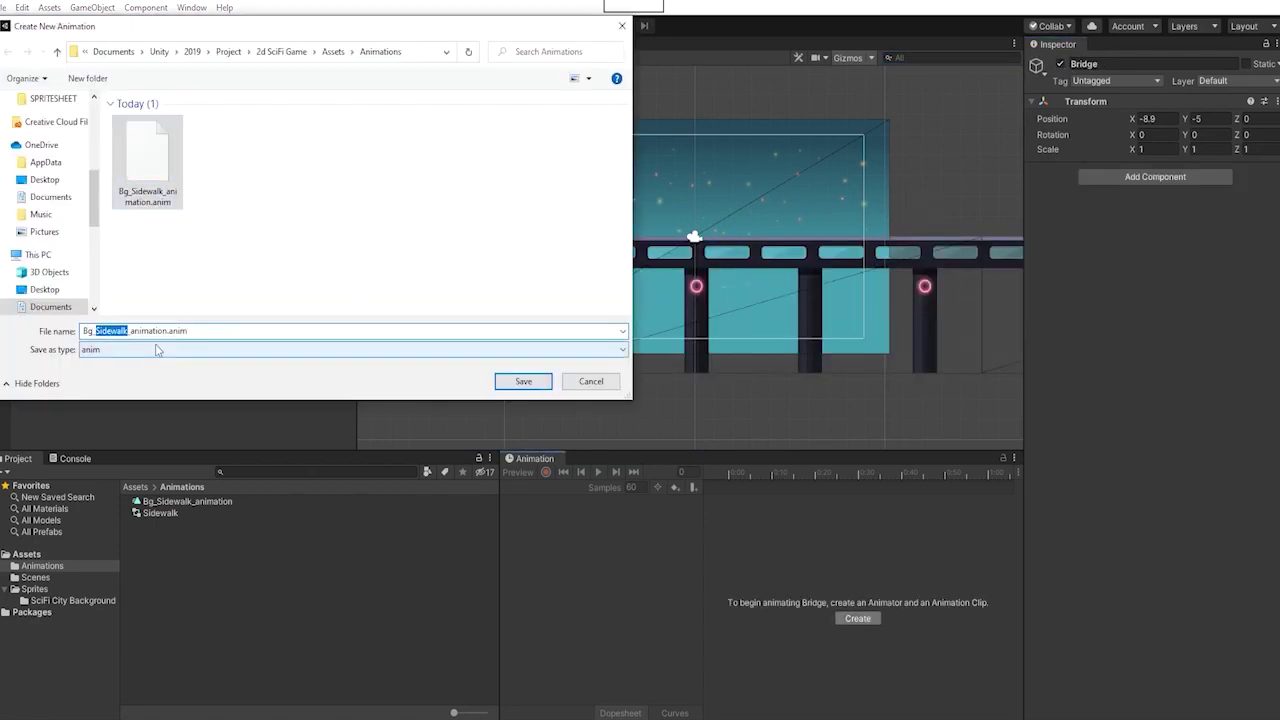
key("Return")
- Set the bridge clip to 24 samples and add Bridge Position, 4_bridge Position and 4_bridge Sprite Renderer Enabled as properties
left_click(567, 509)
left_click(686, 509)
left_click(857, 520)
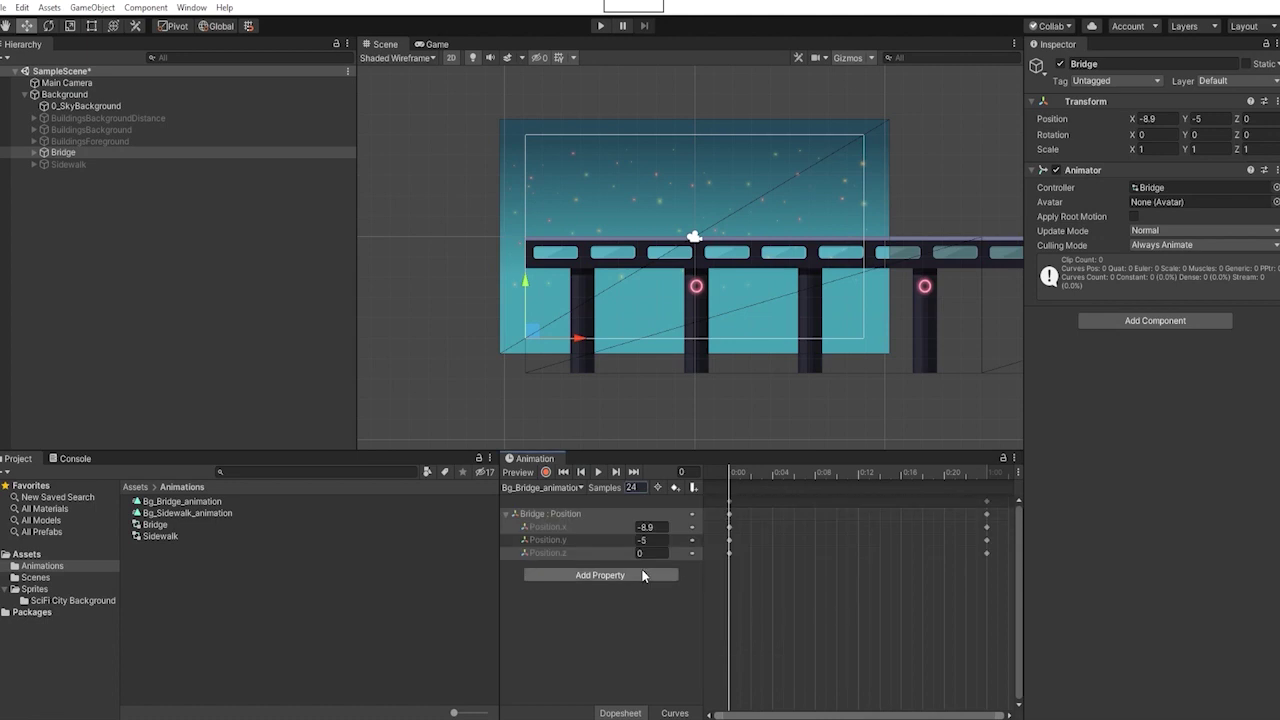
left_click(643, 575)
left_click(686, 573)
left_click(695, 596)
left_click(857, 608)
left_click(643, 588)
left_click(695, 608)
left_click(857, 643)
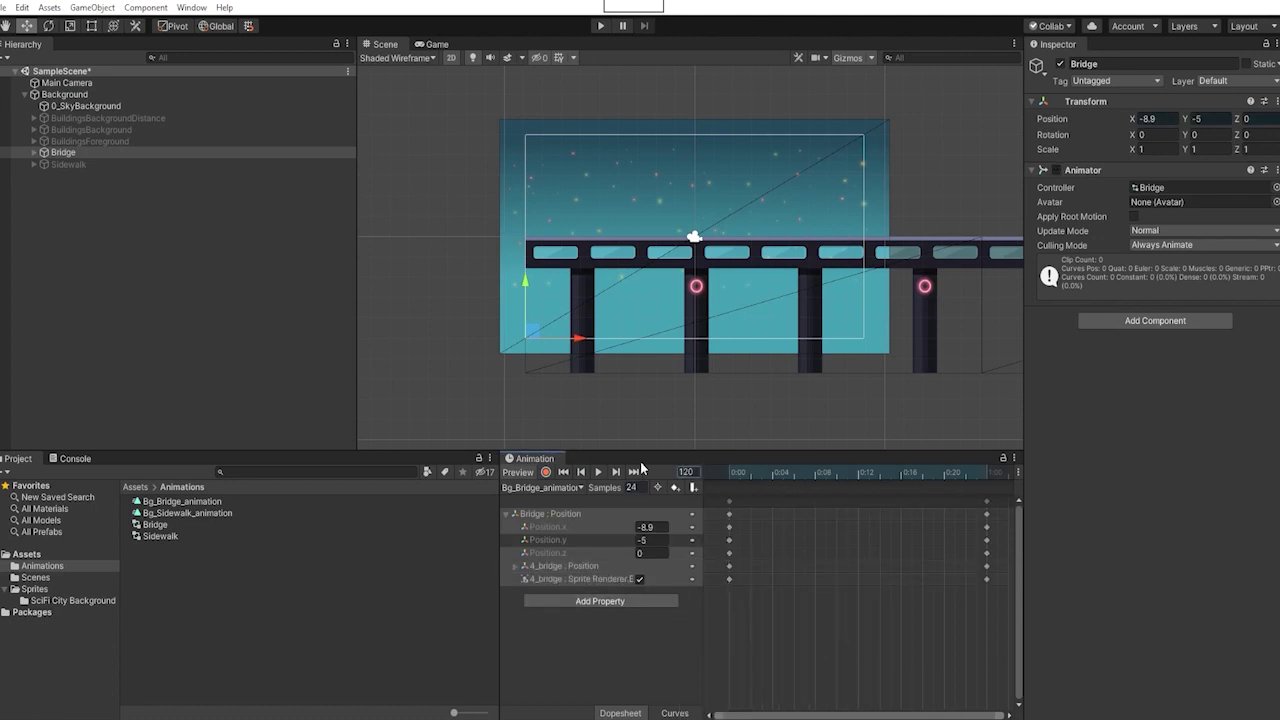
- Move the bridge clip's end keyframes to frame 120, at 5:00
scroll(764, 545, "down", 10)
left_click_drag(749, 502, 828, 503)
scroll(828, 503, "up", 3)
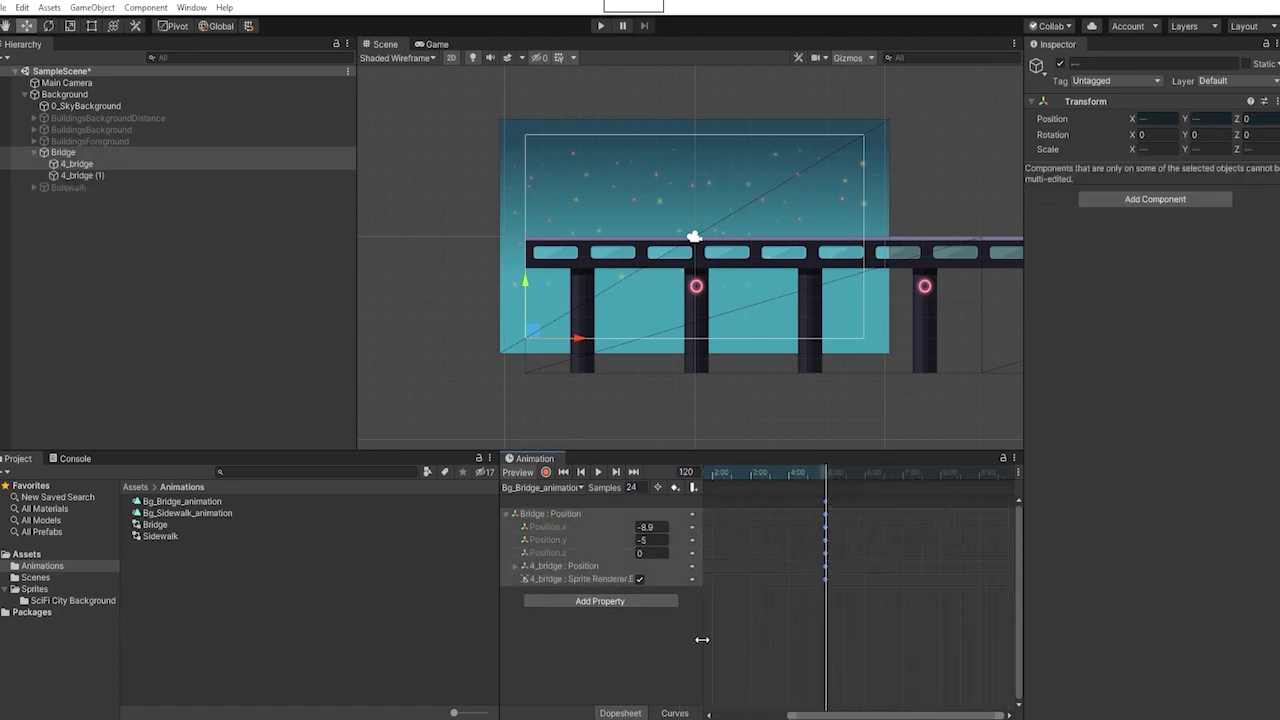
- Record Bridge's position at the end keyframe by moving it left to about X -32.97
left_click(63, 152)
left_click_drag(582, 339, 124, 288)
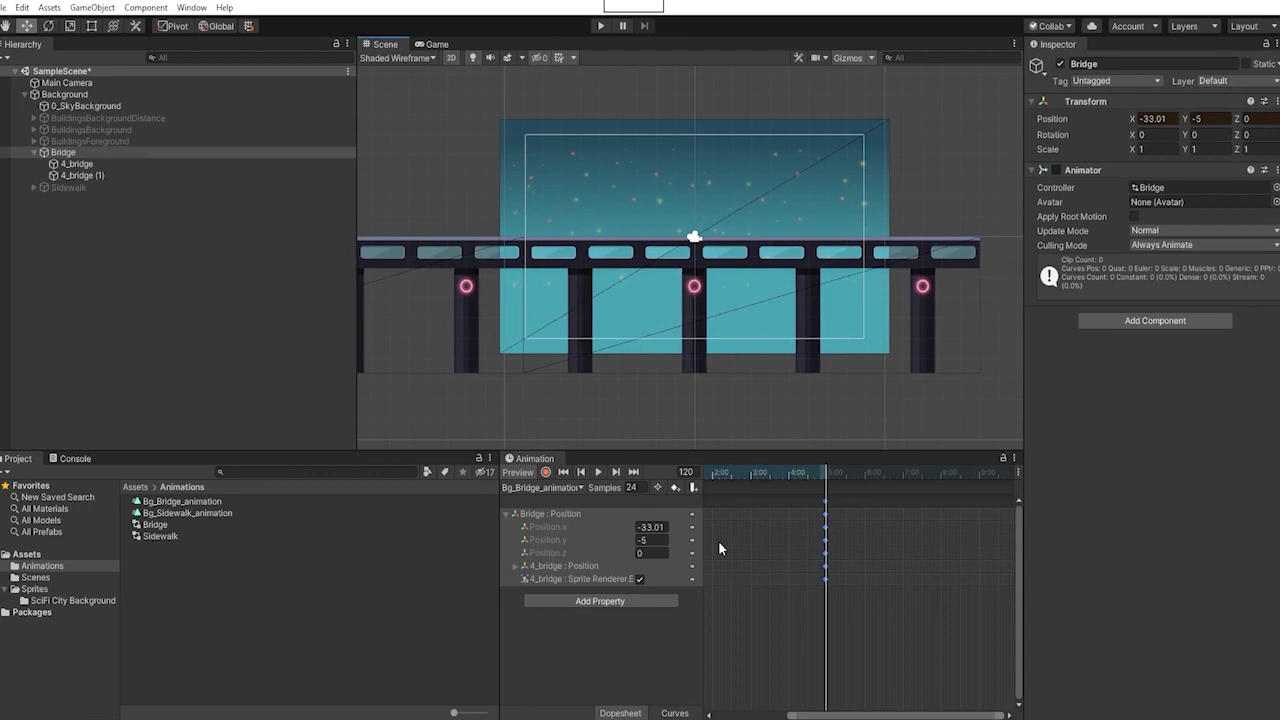
left_click(640, 580)
left_click(690, 473)
type("121")
key("Return")
left_click(545, 472)
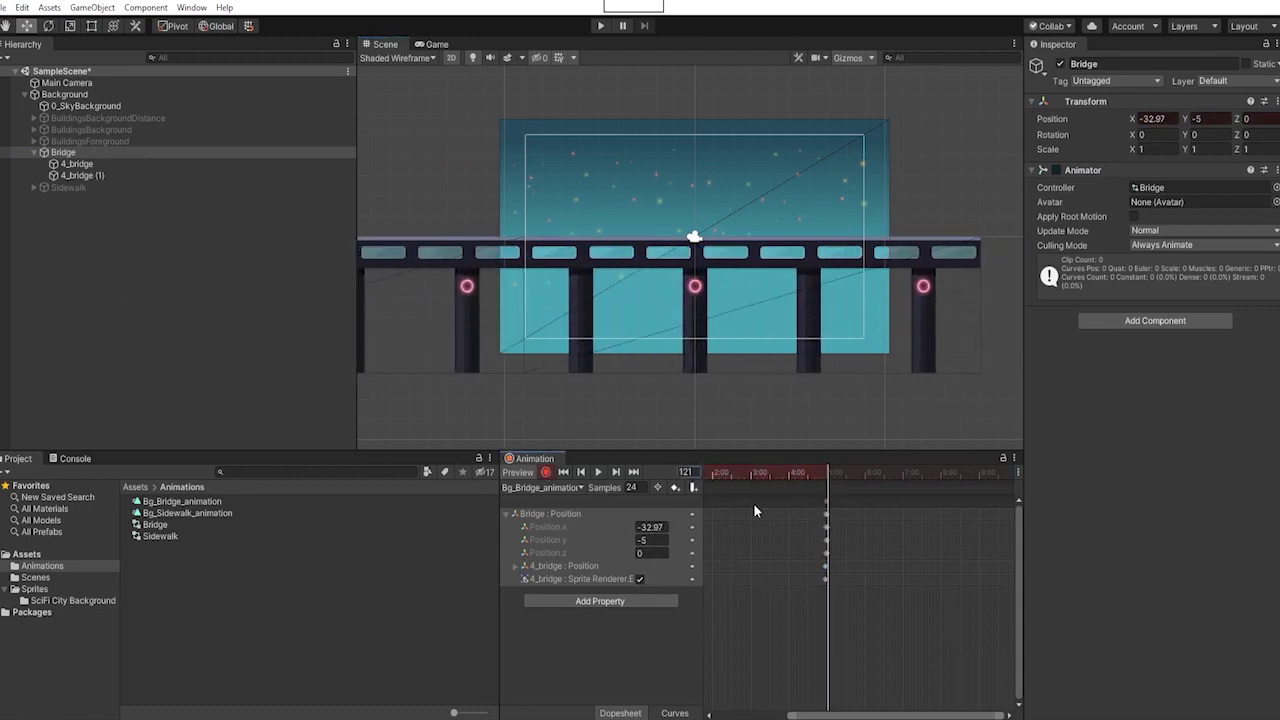
- At frame 121, key the 4_bridge Sprite Renderer's enabled state and select the 4_bridge object
left_click(692, 473)
type("121")
key("Return")
left_click(640, 580)
left_click(76, 164)
scroll(466, 291, "down", 5)
middle_click_drag(466, 291, 633, 297)
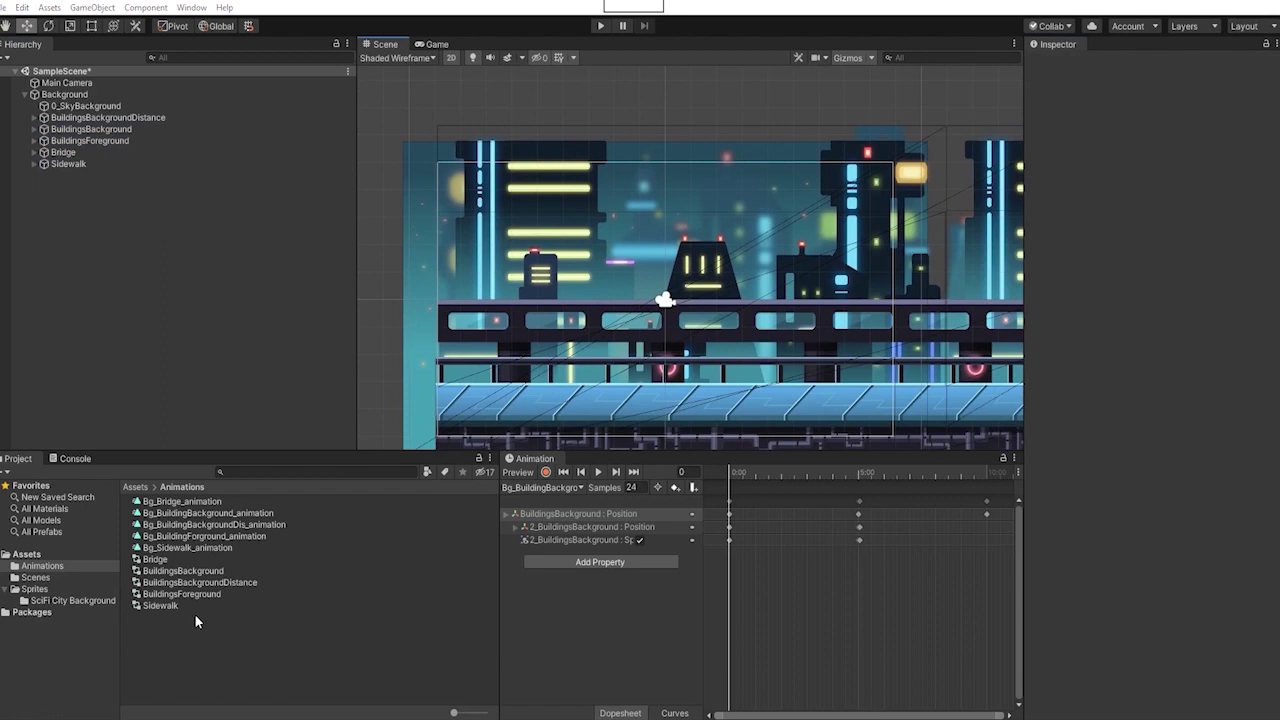
- Open the SciFi City Background sprites and create an empty child object named Ships under Background
left_click(82, 600)
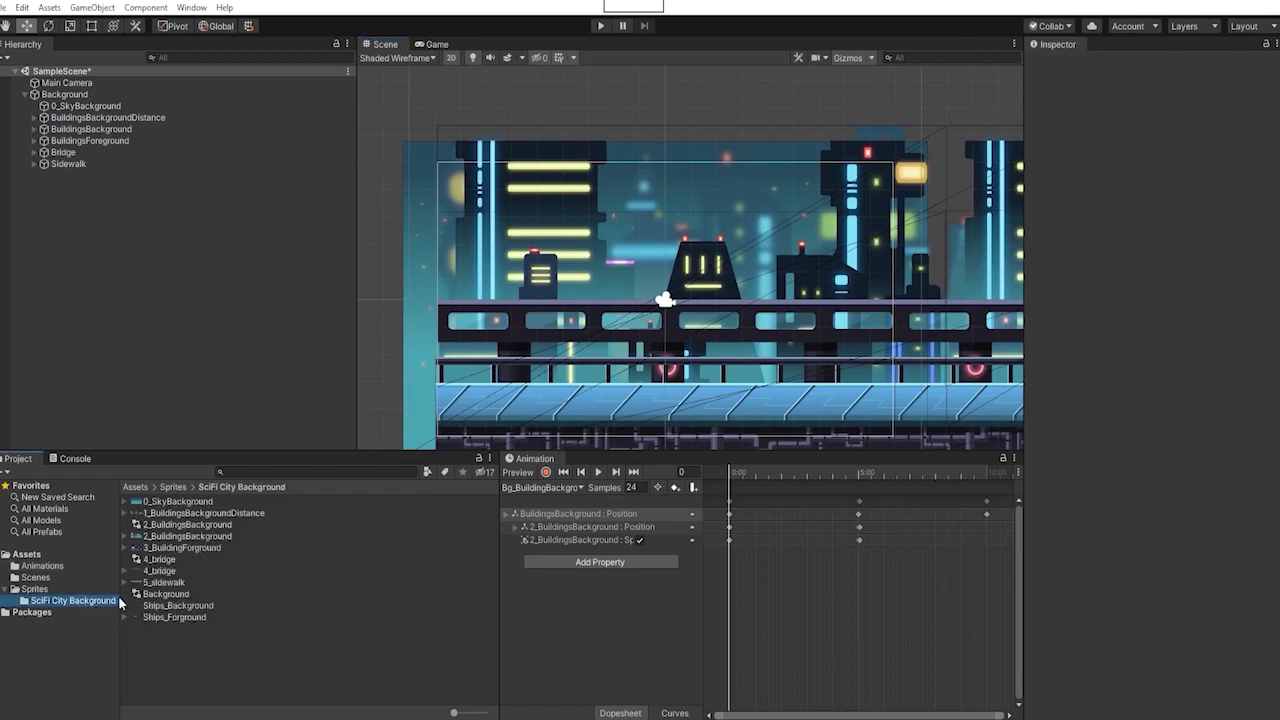
left_click(180, 606)
right_click(66, 95)
left_click(110, 222)
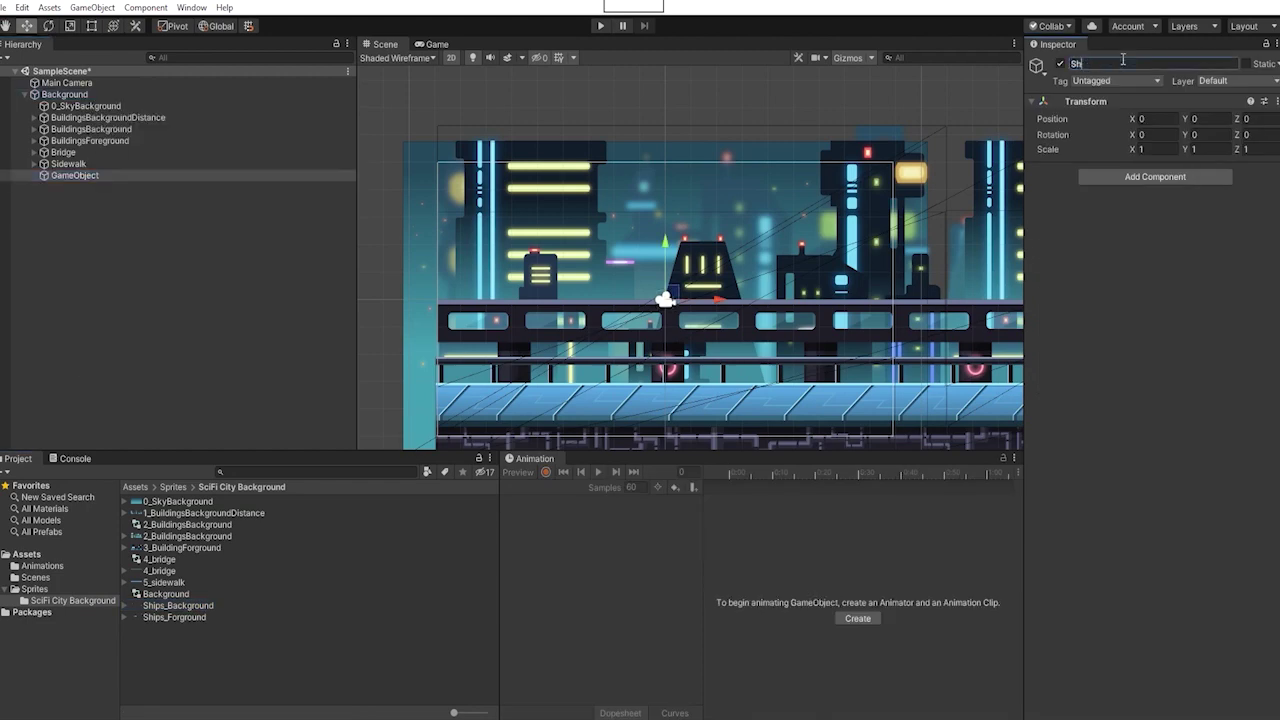
- Add the Ships_Background_0 sprite under Ships and move it left to about X -1.14
left_click_drag(189, 603, 62, 176)
scroll(640, 280, "down", 1)
middle_click_drag(640, 280, 588, 280)
left_click_drag(661, 298, 601, 298)
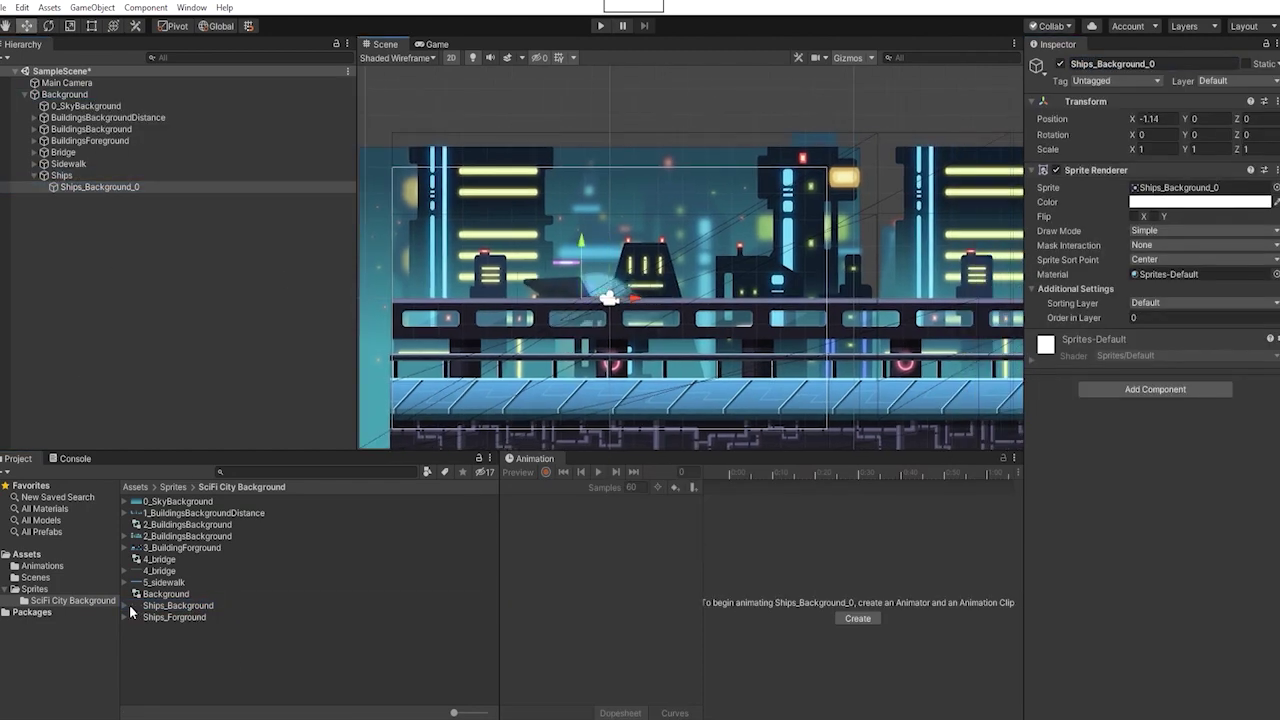
- Add the Ships_Background_1 sprite under Ships and move Ships_Background_0 up and left to about X -3.17, Y 2.75
left_click(125, 605)
left_click_drag(190, 629, 62, 176)
left_click_drag(661, 298, 715, 298)
left_click(100, 187)
left_click_drag(548, 291, 465, 220)
- Check 3_BuildingForground's sorting order, set Ships_Background_0's Order in Layer to -7 and move it to about X -2.75
left_click(34, 141)
left_click(100, 152)
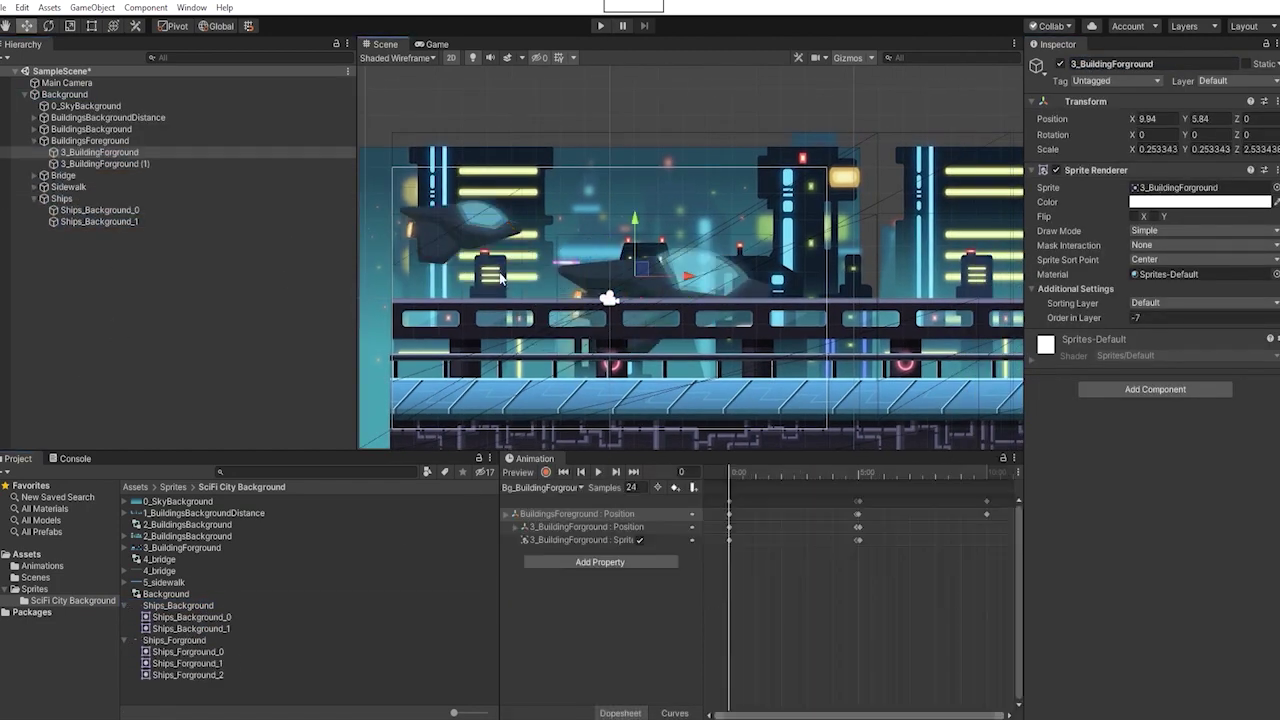
left_click(100, 210)
left_click(1178, 317)
type("-8")
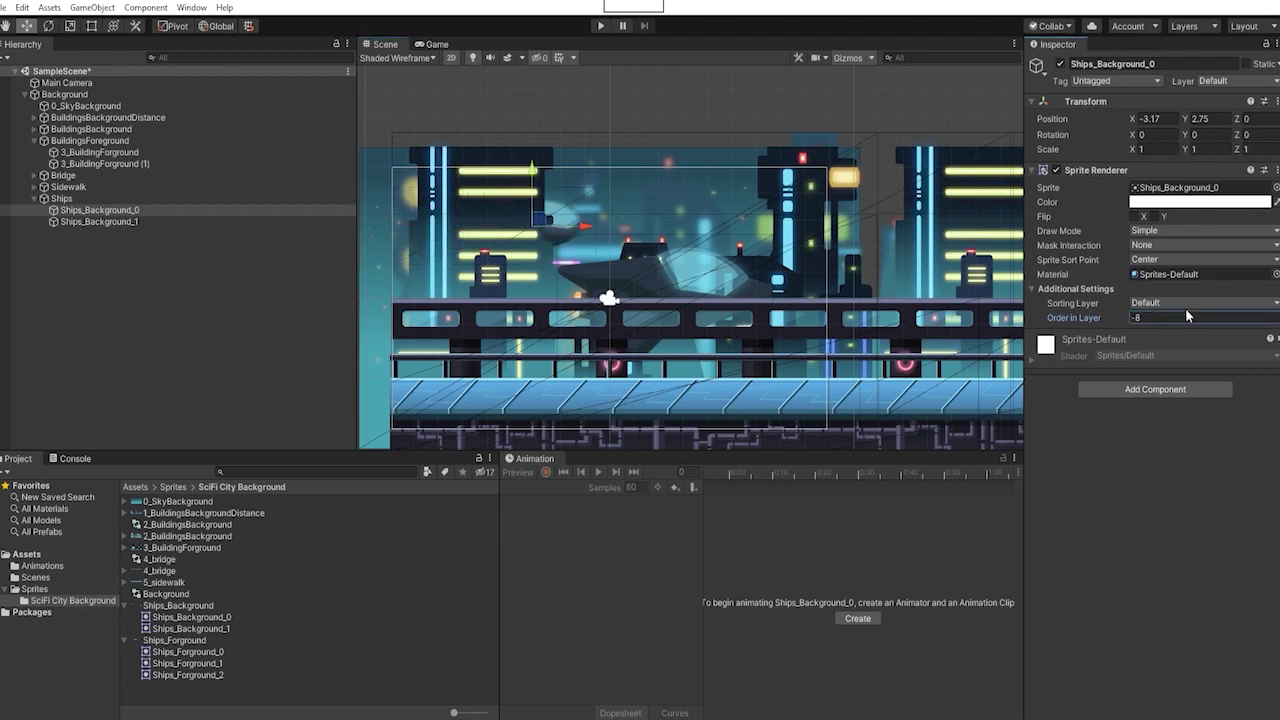
left_click_drag(585, 227, 595, 228)
scroll(562, 275, "down", 4)
middle_click_drag(562, 275, 608, 275)
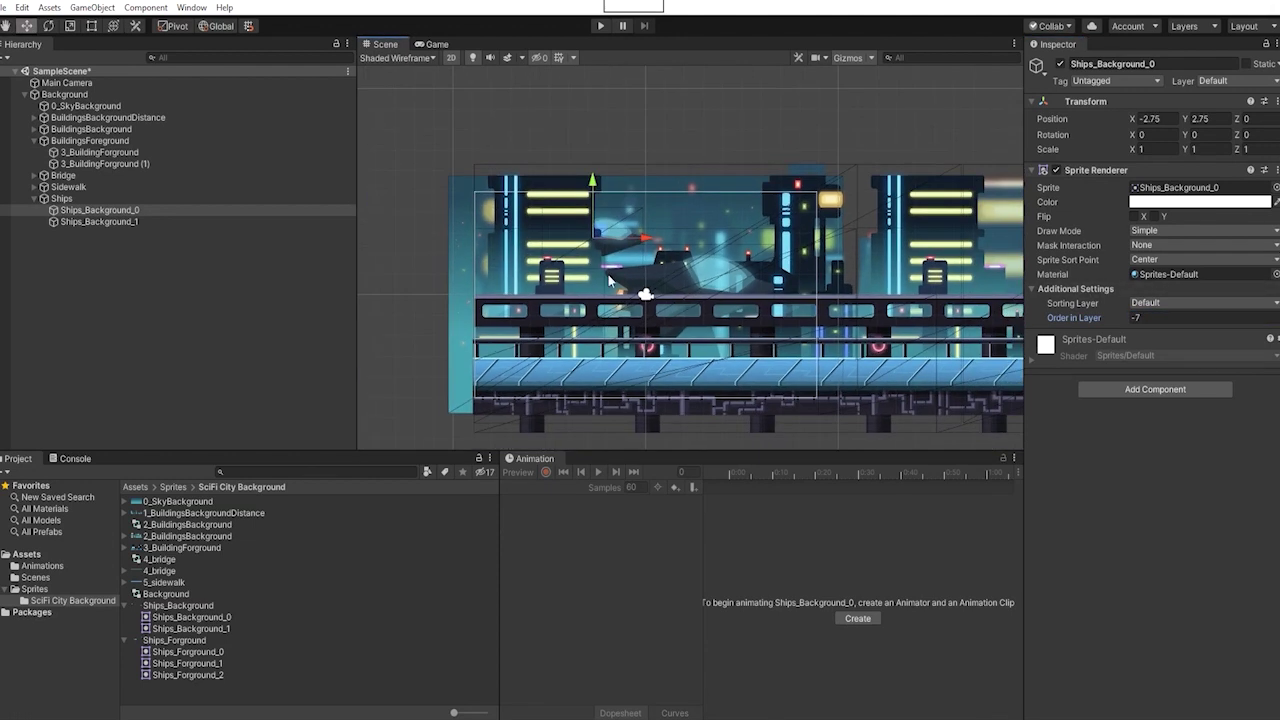
- Move Ships_Background_1 left out of the city view, shrink Ships_Background_0 to a scale of about 0.605 and place it near X -0.67
left_click(680, 281)
left_click_drag(742, 293, 441, 293)
left_click(624, 241)
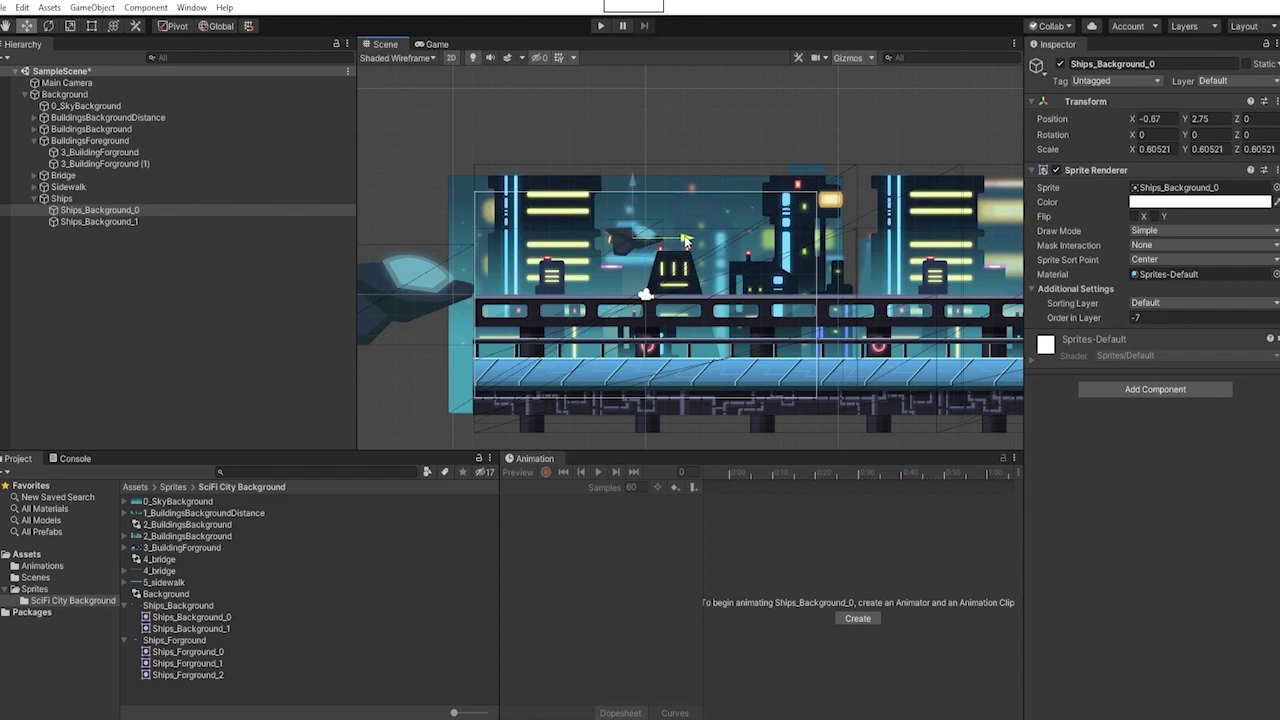
left_click_drag(686, 242, 689, 242)
- Move Ships_Background_1 right onto the left edge of the city and dock the Game view beside the Animation view
left_click(425, 288)
left_click_drag(443, 294, 572, 295)
left_click_drag(436, 44, 603, 465)
- Scale down Ships_Background_1, then shrink Ships_Background_0 to a scale of about 0.448
key("r")
left_click_drag(518, 294, 499, 299)
left_click(632, 243)
left_click_drag(613, 243, 611, 243)
left_click(570, 289, "shift")
- Move Ships_Background_0 and Ships_Background_1 out of the Ships object so they sit directly under Background
left_click(68, 199)
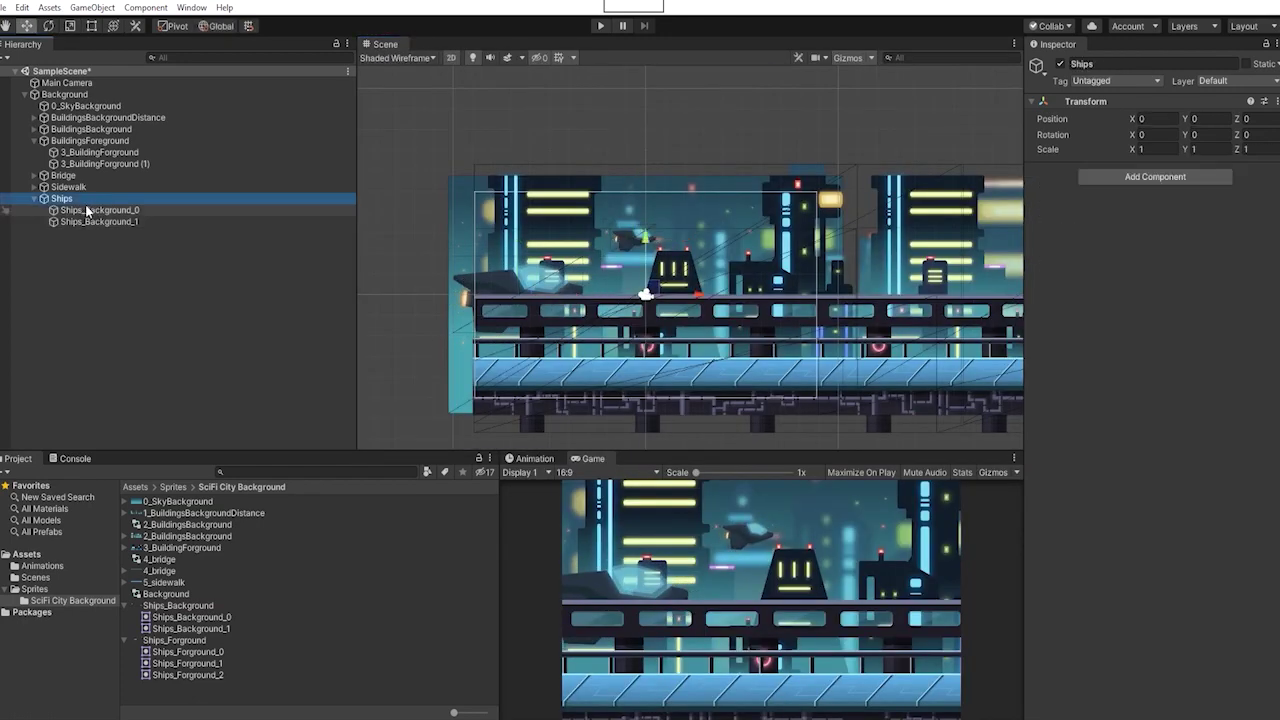
left_click(86, 210)
left_click(86, 221, "shift")
left_click_drag(86, 220, 78, 193)
- Deactivate Background and move the empty Ships object to the camera frame's lower-left corner, X -8.87, Y -5
left_click(67, 221)
left_click(27, 26)
left_click(66, 95)
left_click(1060, 64)
left_click(131, 223)
left_click_drag(484, 392, 481, 391)
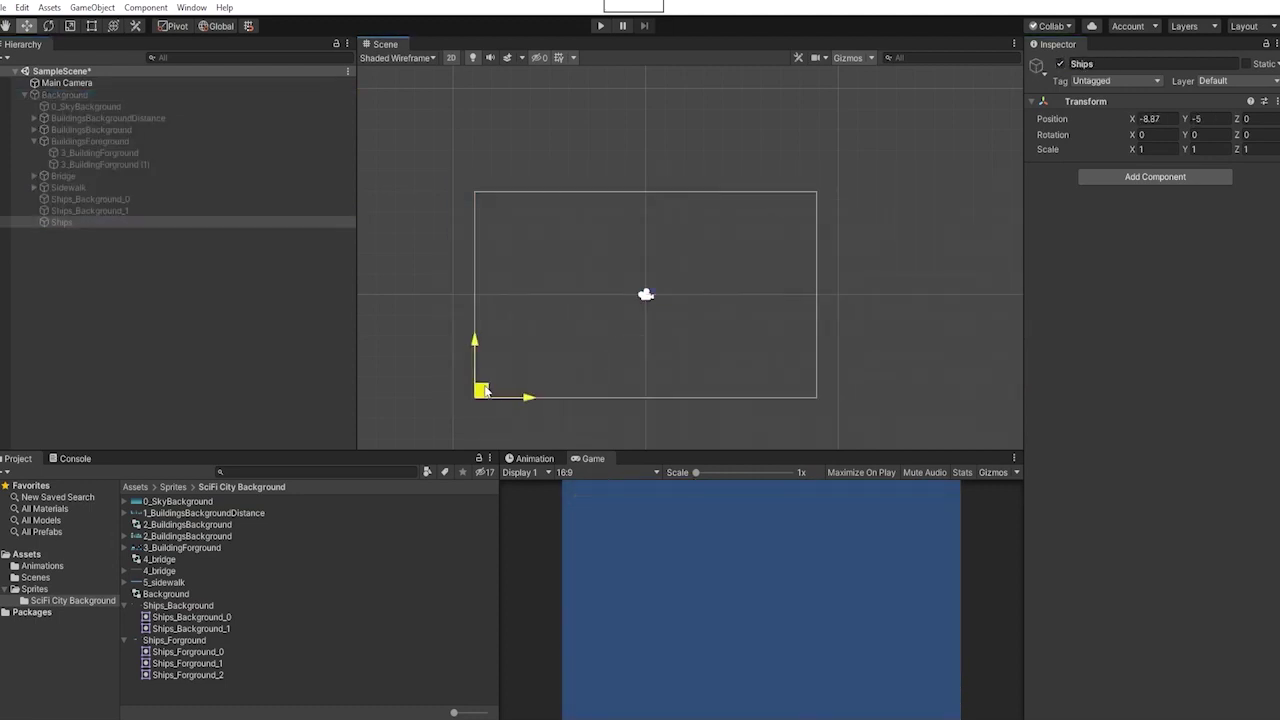
- Reactivate Background and put Ships_Background_0 and Ships_Background_1 back under Ships
left_click(66, 95)
left_click(1060, 64)
left_click(86, 200)
left_click_drag(86, 210, 66, 222, "shift")
- Move both ships left outside the camera frame, then duplicate Ships_Background_0 and place the copy near X 13.59, Y 9.31
middle_click_drag(441, 281, 477, 281)
left_click_drag(720, 238, 506, 250)
scroll(490, 248, "down", 1)
left_click(477, 248)
key("ctrl+d")
left_click_drag(763, 229, 762, 216)
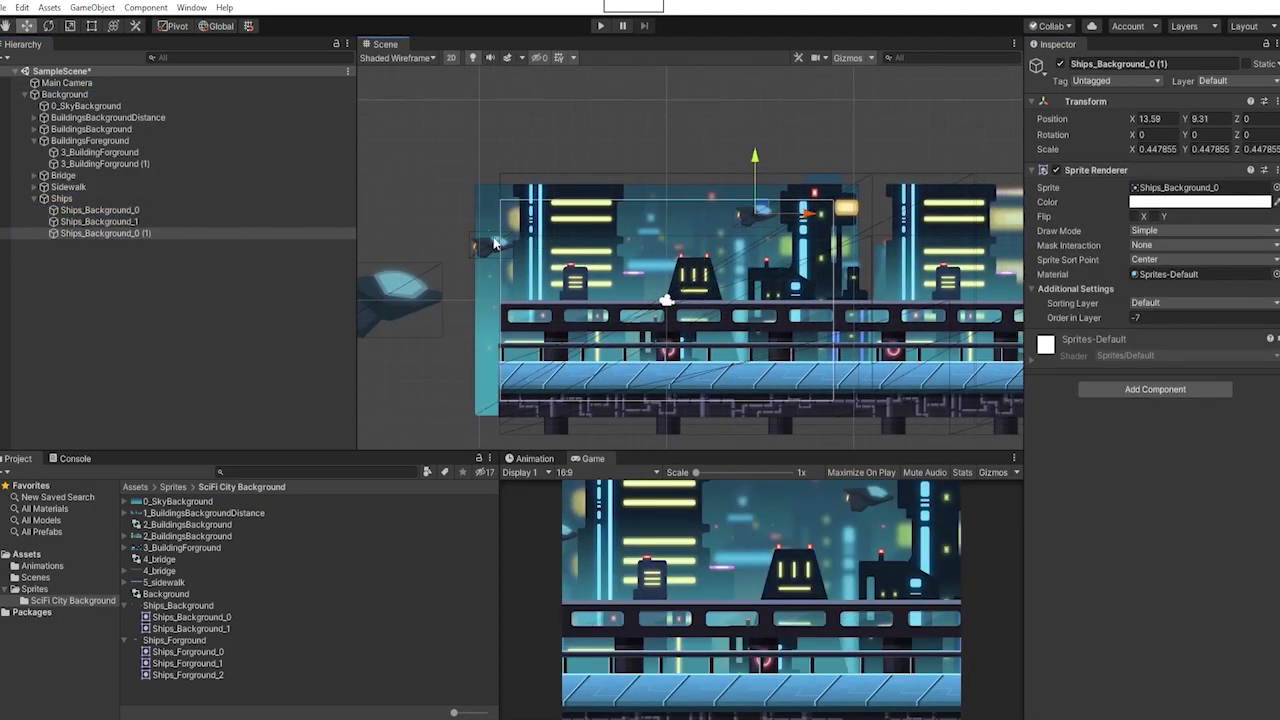
- Add the Ships_Forground_0 sprite under Ships at a scale of about 0.078 and lower it to about Y 7.35
left_click_drag(199, 655, 662, 294)
key("t")
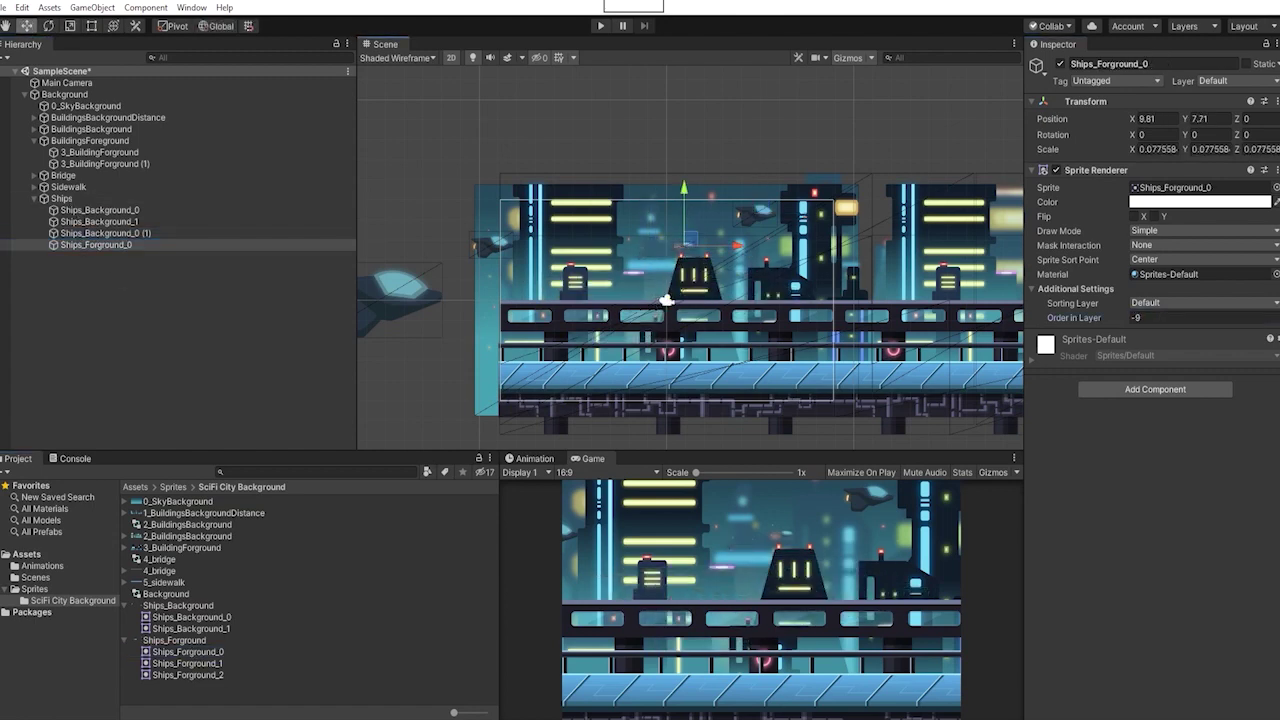
left_click(112, 245)
left_click_drag(684, 241, 676, 236)
left_click(176, 664)
left_click(178, 653)
left_click(180, 664)
left_click(116, 233)
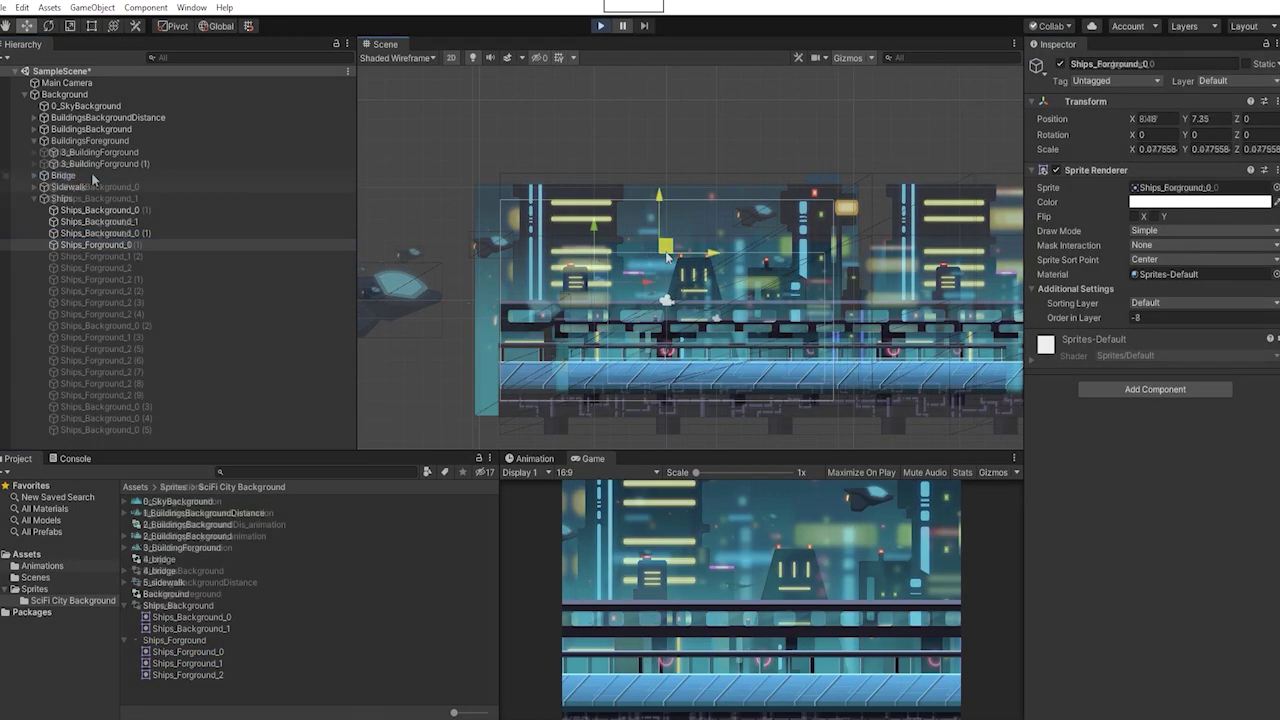
- Create an empty child named Ships01 at the start of the Ships group and duplicate it as Ships02
left_click(91, 172)
right_click(94, 174)
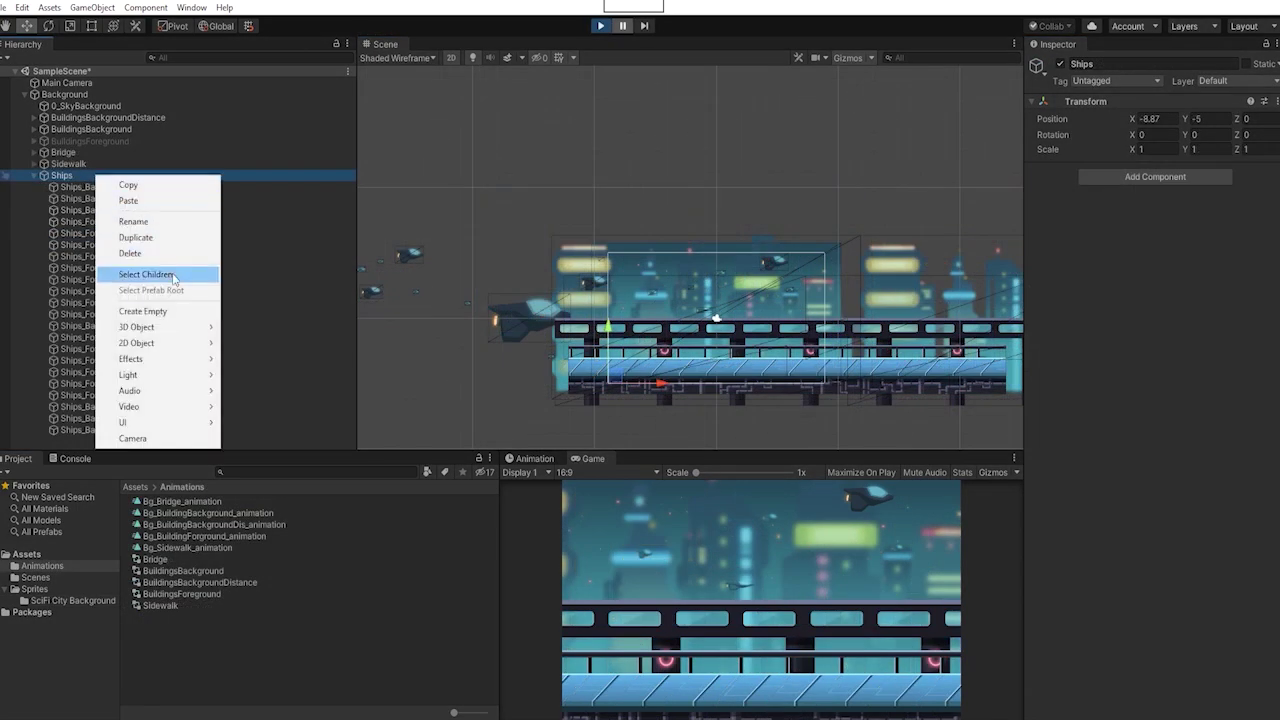
left_click(178, 312)
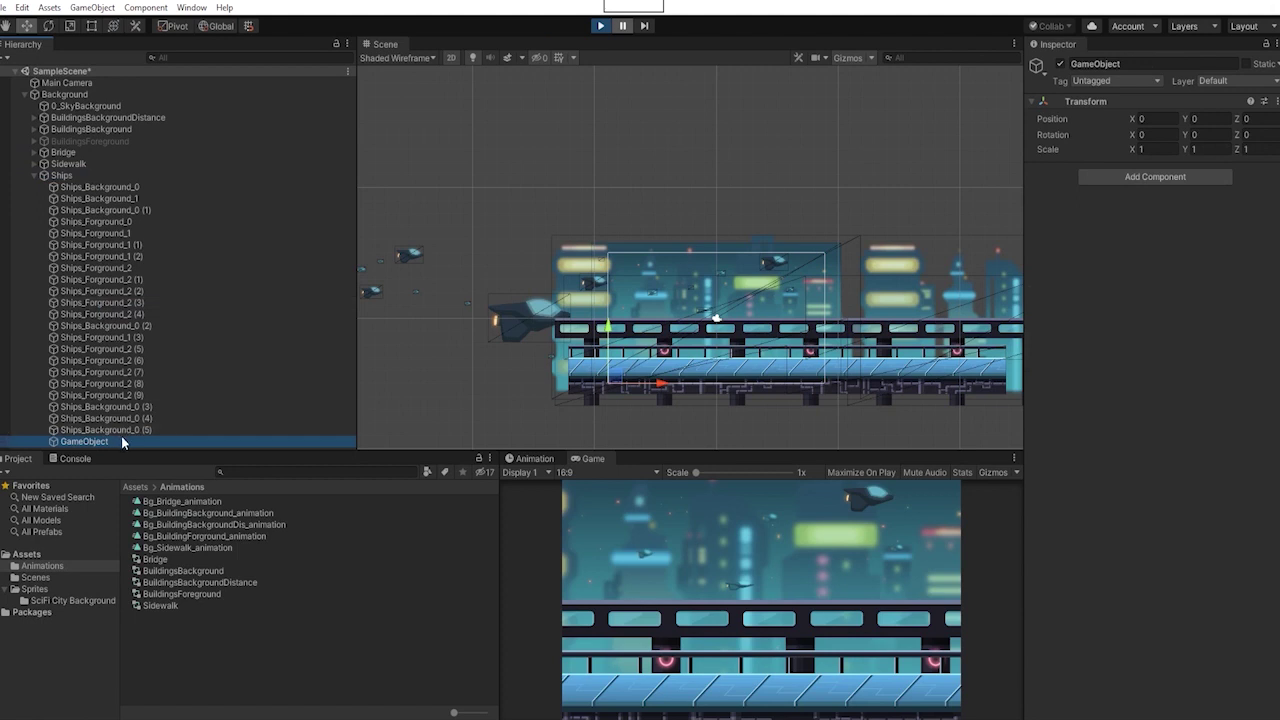
type("Sh")
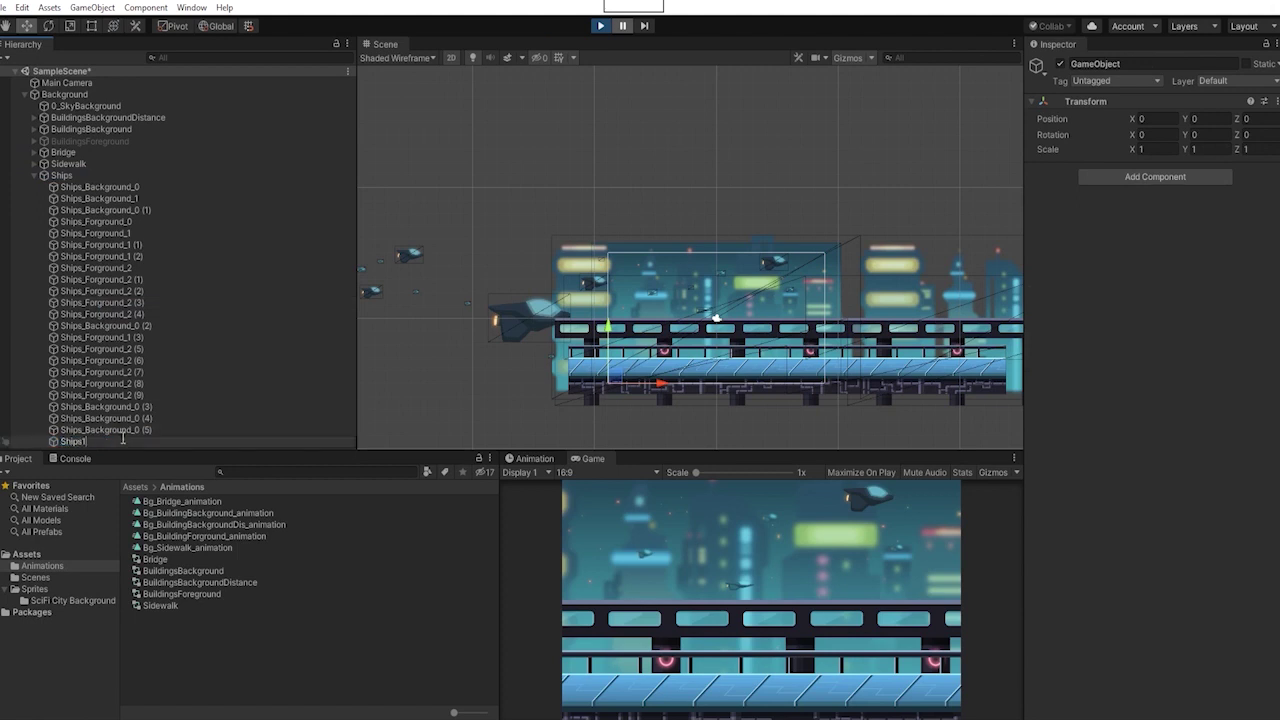
type("ips1")
key("Return")
left_click_drag(94, 442, 90, 203)
key("ctrl+d")
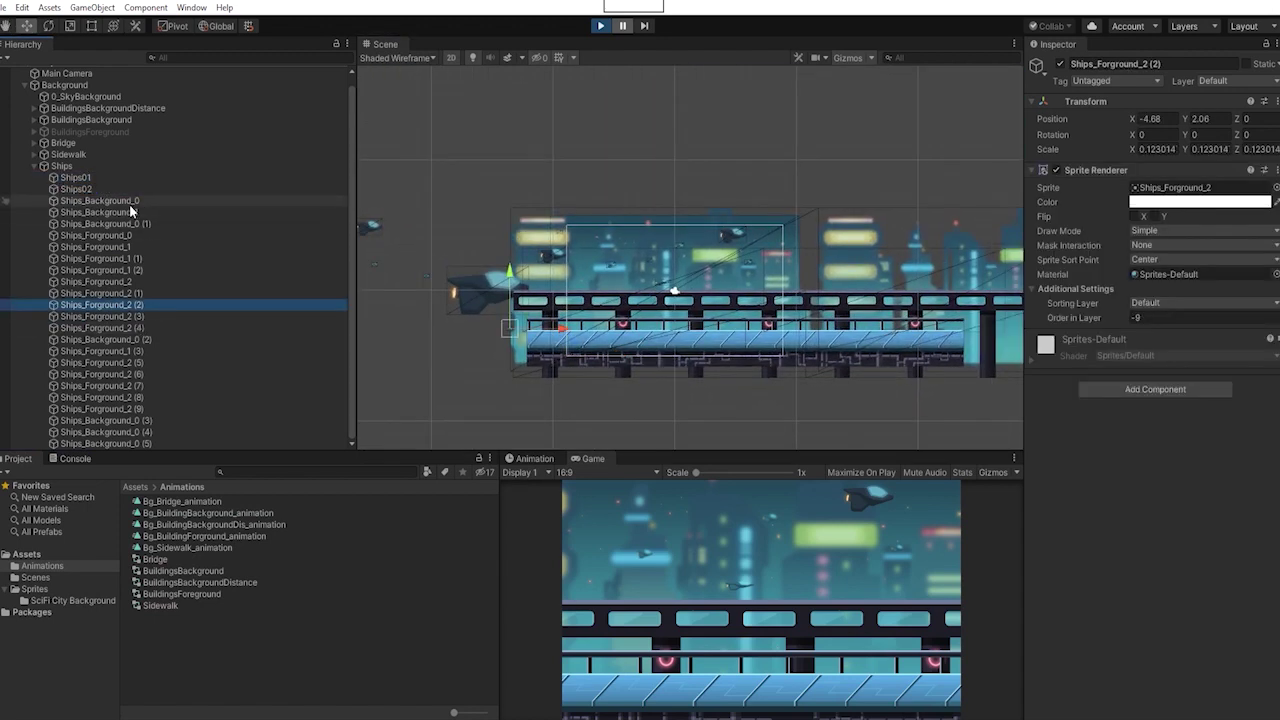
- Move the ships from Ships_Background_0 through Ships_Forground_2 (2) into Ships01 and check the group by toggling its visibility
left_click(129, 205, "shift")
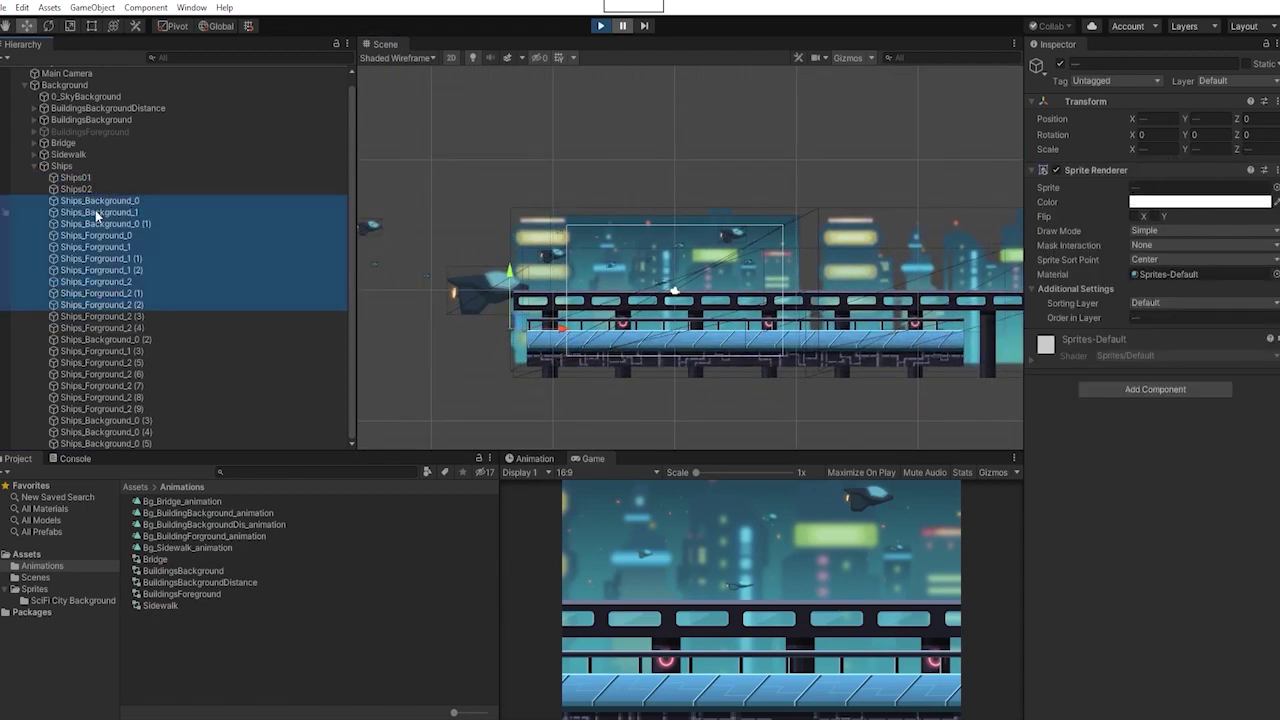
left_click_drag(97, 214, 89, 180)
left_click(160, 177)
left_click(1060, 64)
left_click(1060, 64)
left_click(43, 178)
- Move the remaining ships, Ships_Forground_2 (3) through Ships_Background_0 (5), into Ships02 and check the group by toggling its visibility
left_click(104, 210)
left_click(106, 337, "shift")
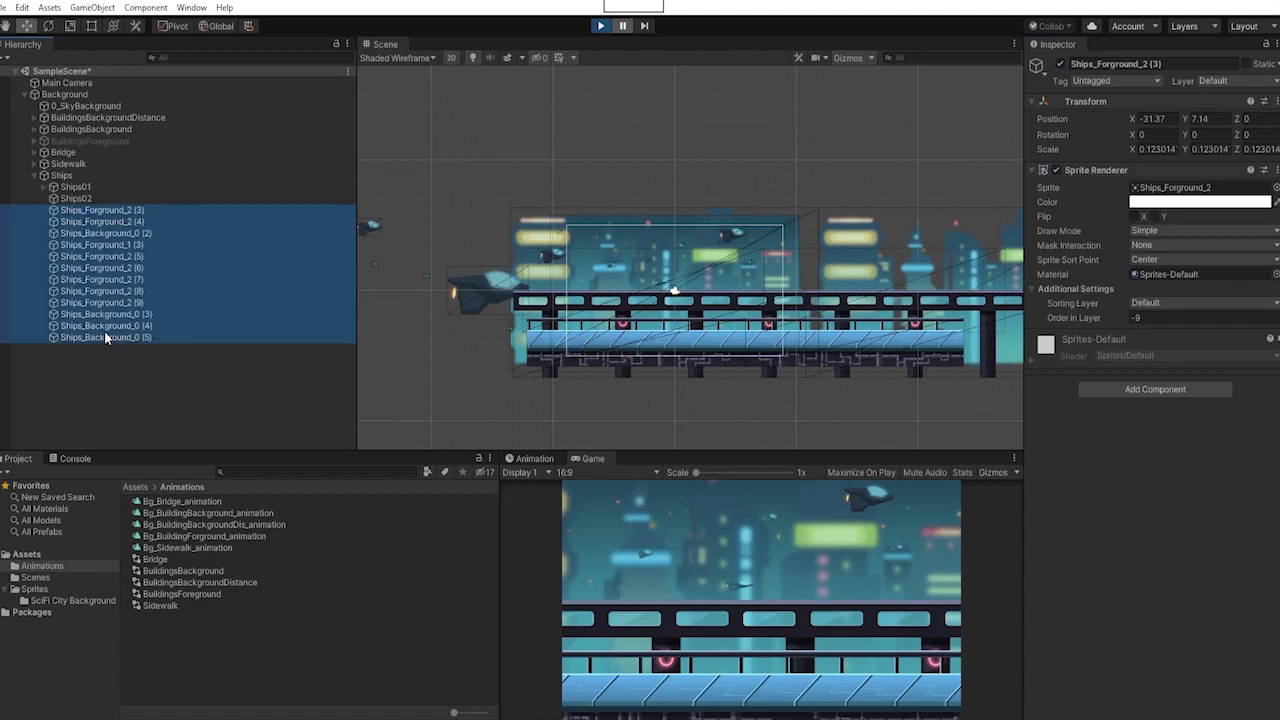
left_click_drag(106, 337, 78, 199)
left_click(76, 199)
left_click(1060, 64)
scroll(696, 292, "down", 3)
middle_click_drag(700, 292, 756, 304)
left_click(1060, 64)
left_click(43, 199)
middle_click_drag(848, 348, 808, 348)
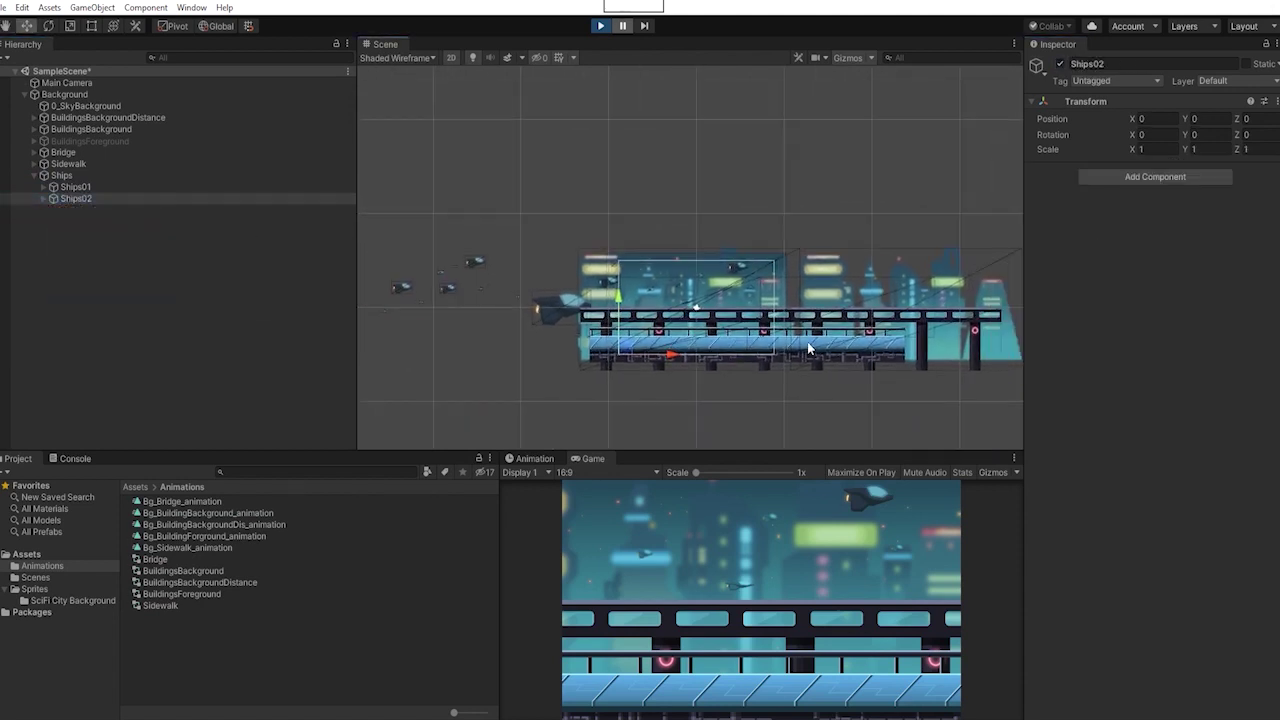
- Create an animation clip for the Ships object, saved as Bg_Ships_animation
key("Up")
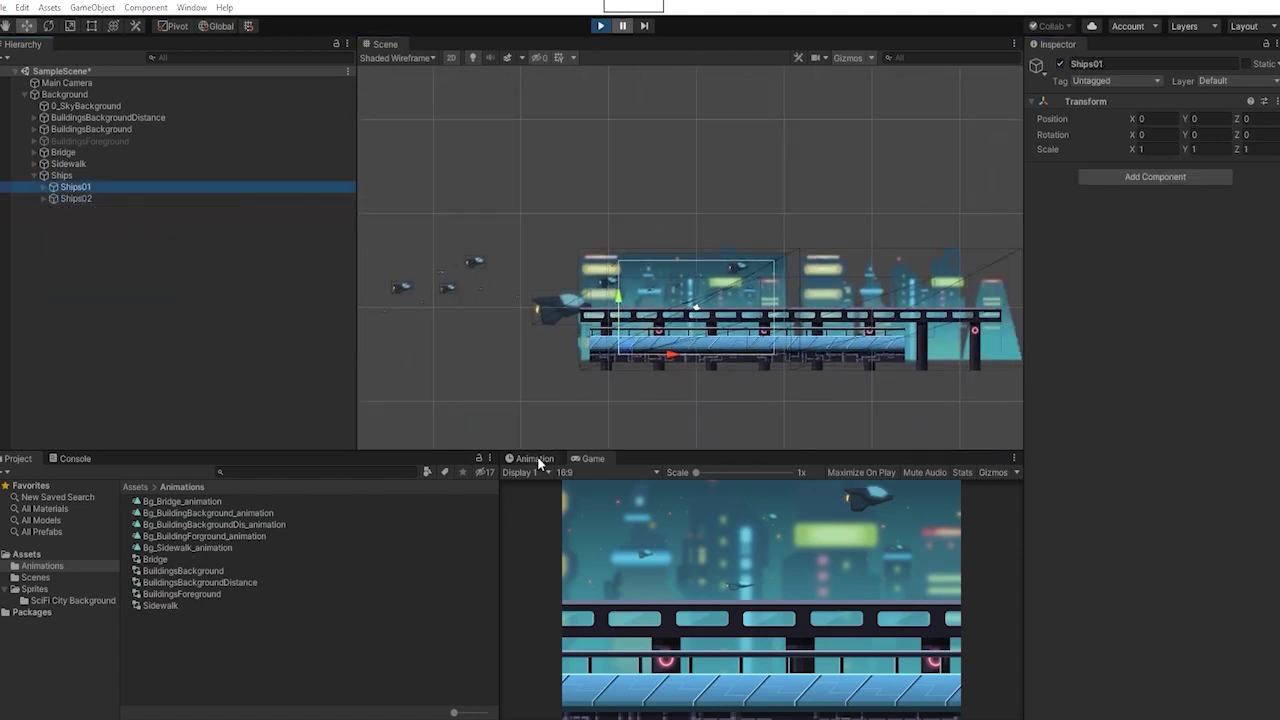
left_click(537, 457)
left_click(95, 176)
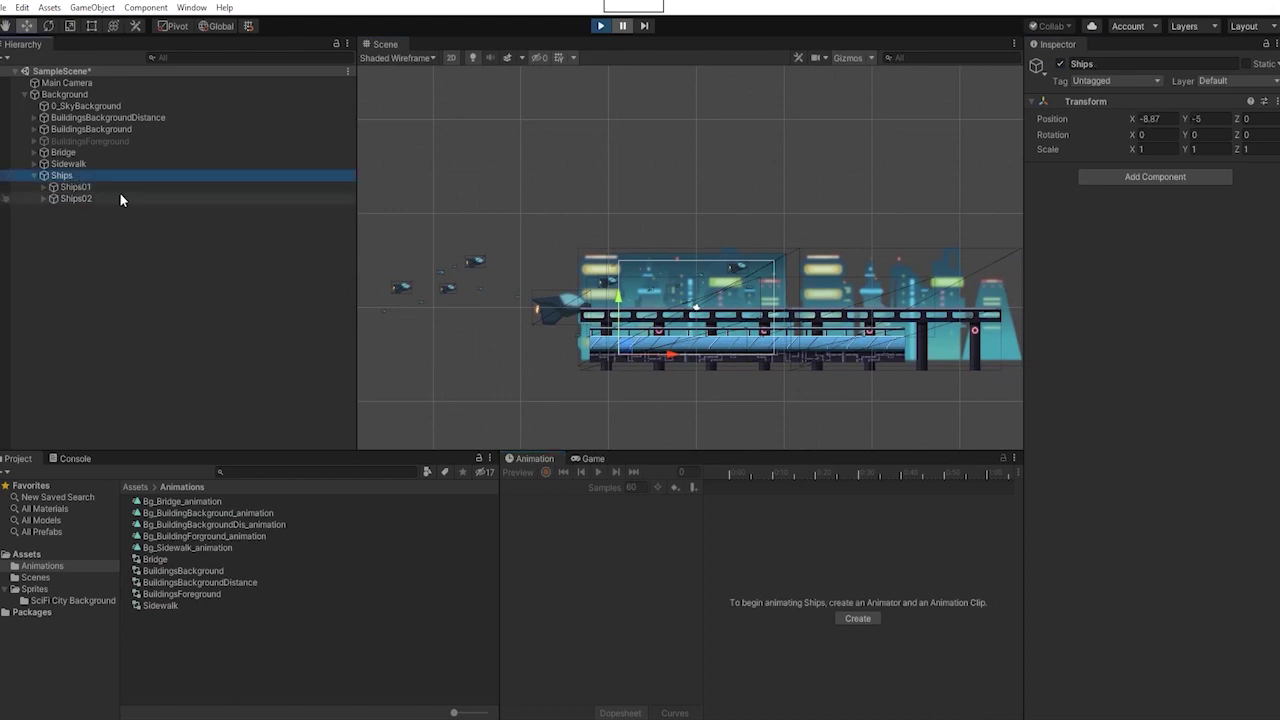
left_click(857, 618)
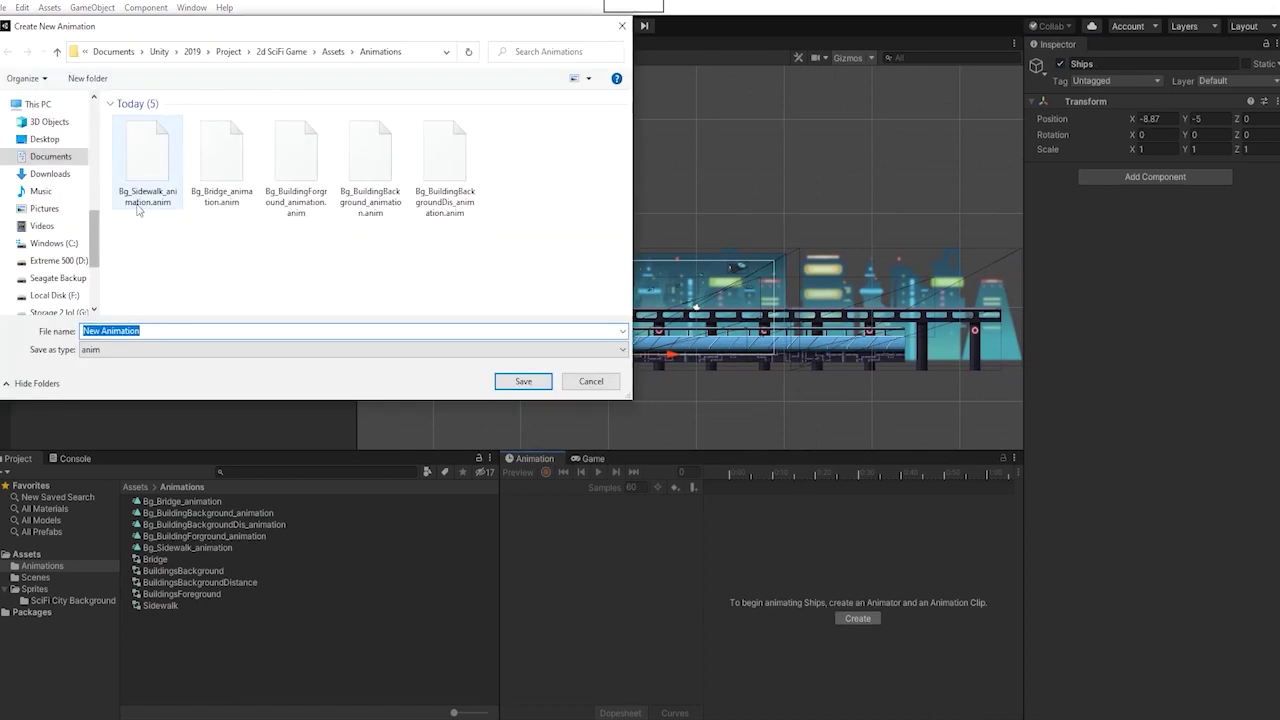
type("Bg_Ships_animation")
key("Return")
- Add the Ships Position, Ships01 Position and Ships01 Is Active properties to the clip
left_click(617, 510)
left_click(686, 508)
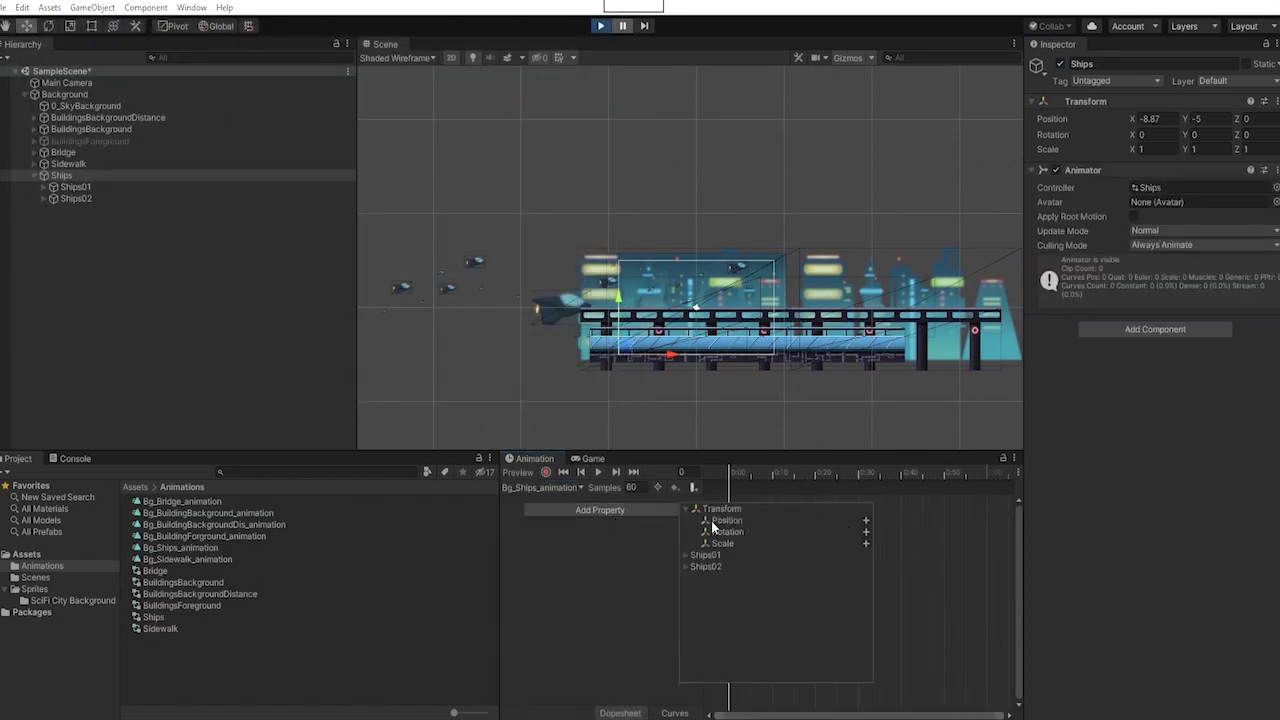
left_click(867, 520)
left_click(628, 537)
left_click(686, 546)
left_click(718, 569)
left_click(695, 569)
left_click(857, 586)
left_click(600, 549)
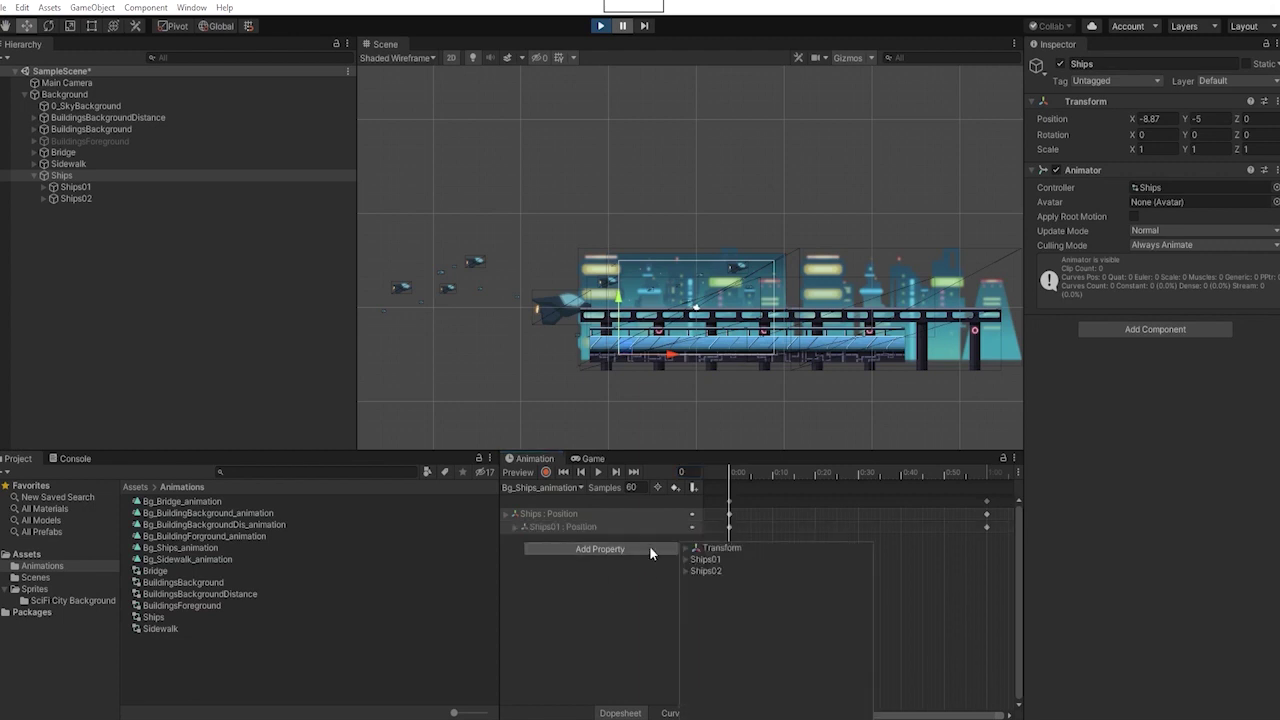
left_click(686, 559)
left_click(866, 572)
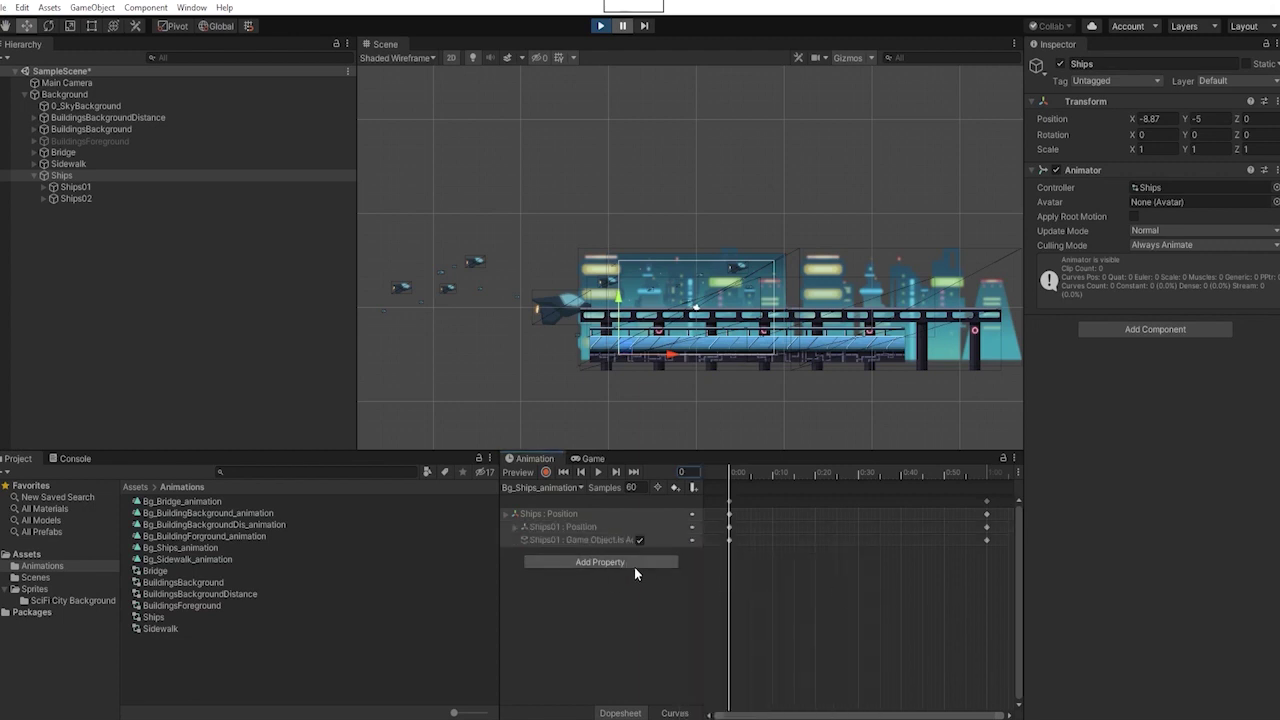
- Set the clip's samples to 34, start recording and key Ships at X 20.12 on frame 120
left_click(613, 487)
type("34")
key("Return")
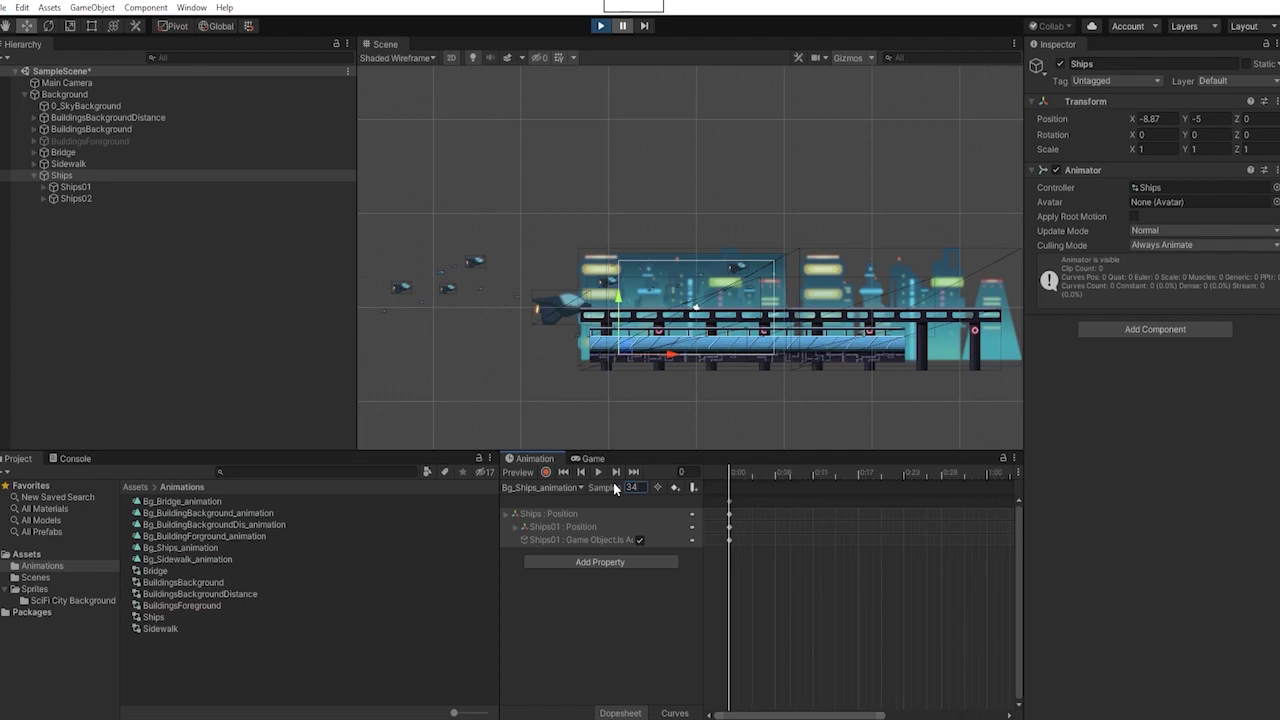
left_click(547, 471)
scroll(860, 591, "down", 4)
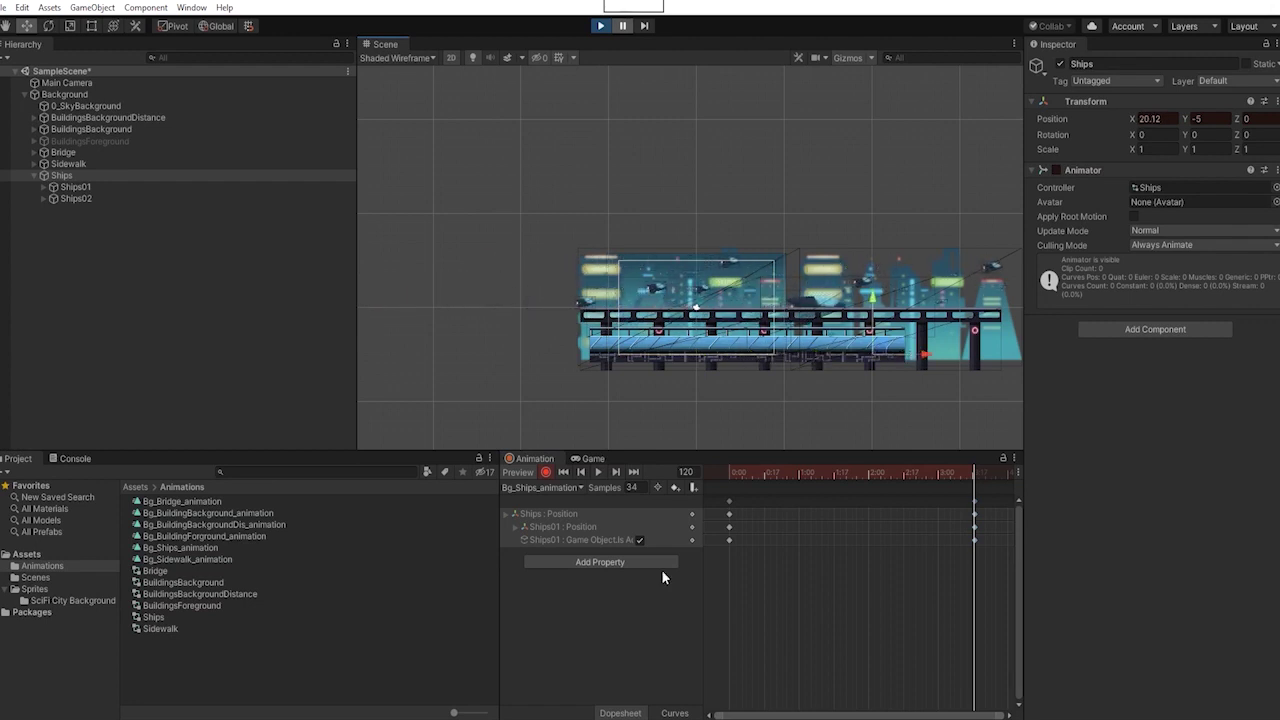
- Key Ships01 as inactive at frame 120 and active again at frame 121 with its X position at -50.64
left_click(639, 540)
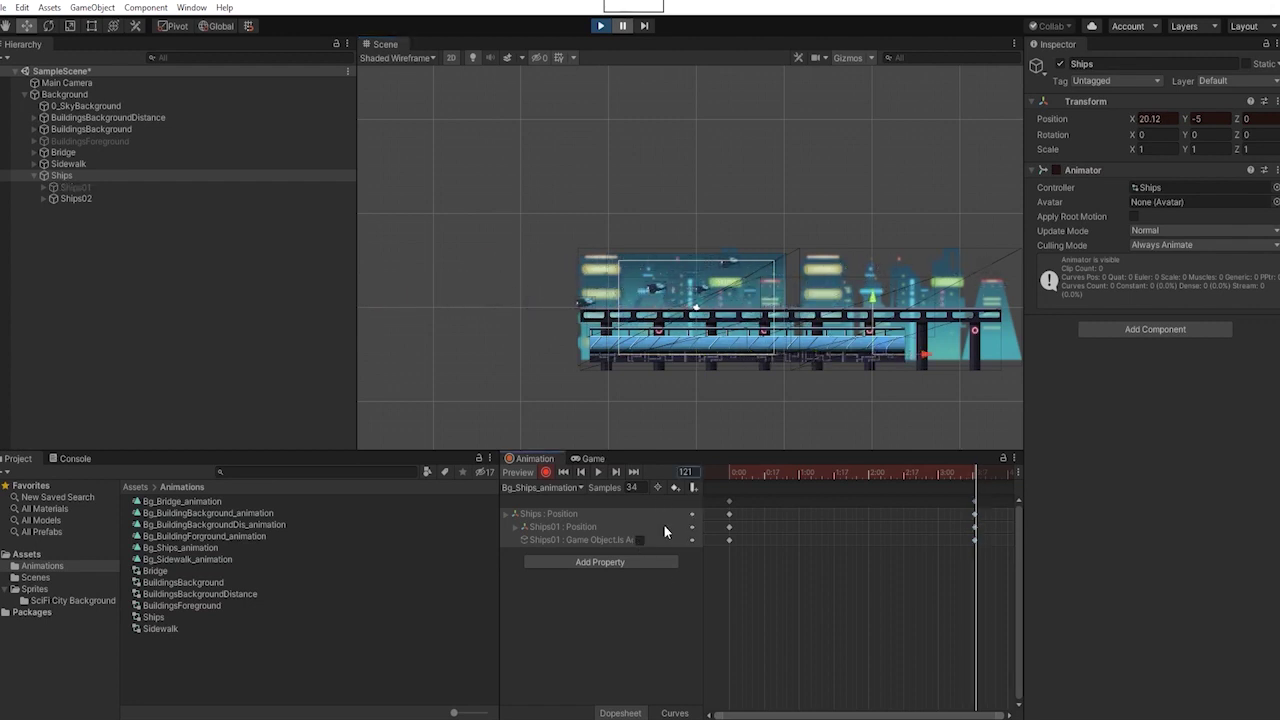
left_click(639, 540)
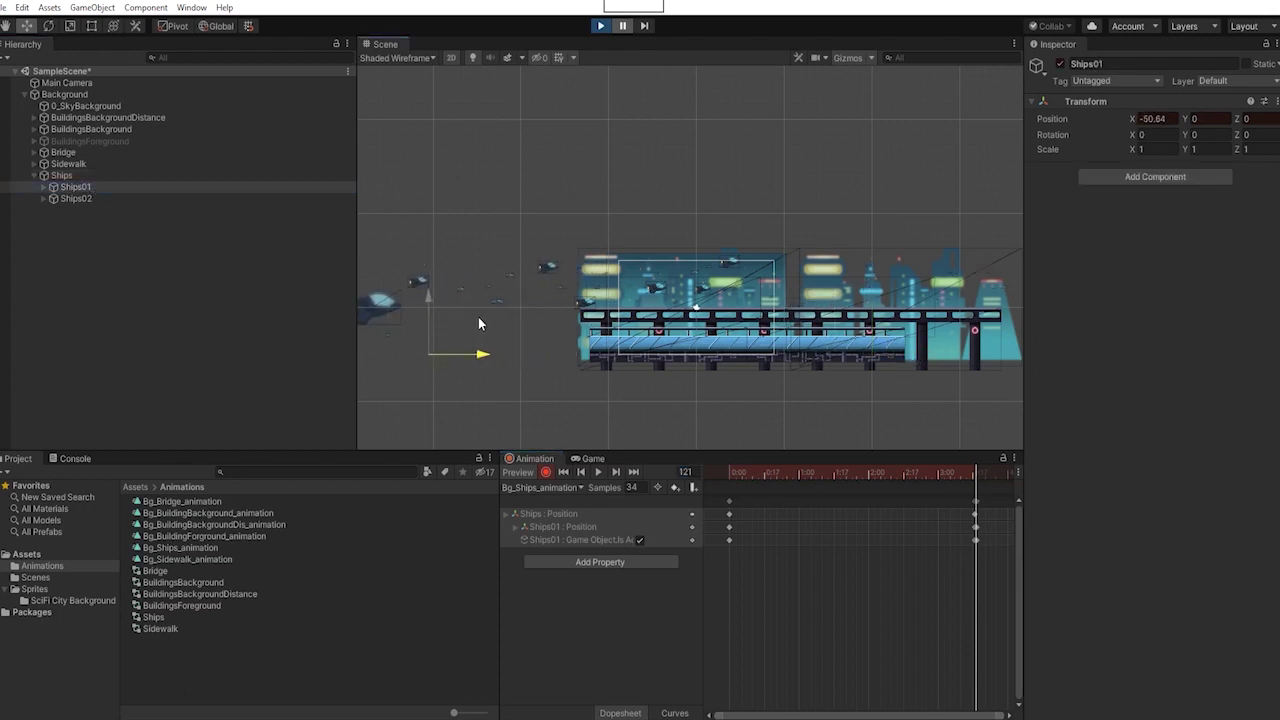
- Key Ships at about X 41.5 on frame 240 and scrub through the clip to preview the motion
left_click(687, 472)
type("240")
key("Return")
scroll(880, 597, "down", 10)
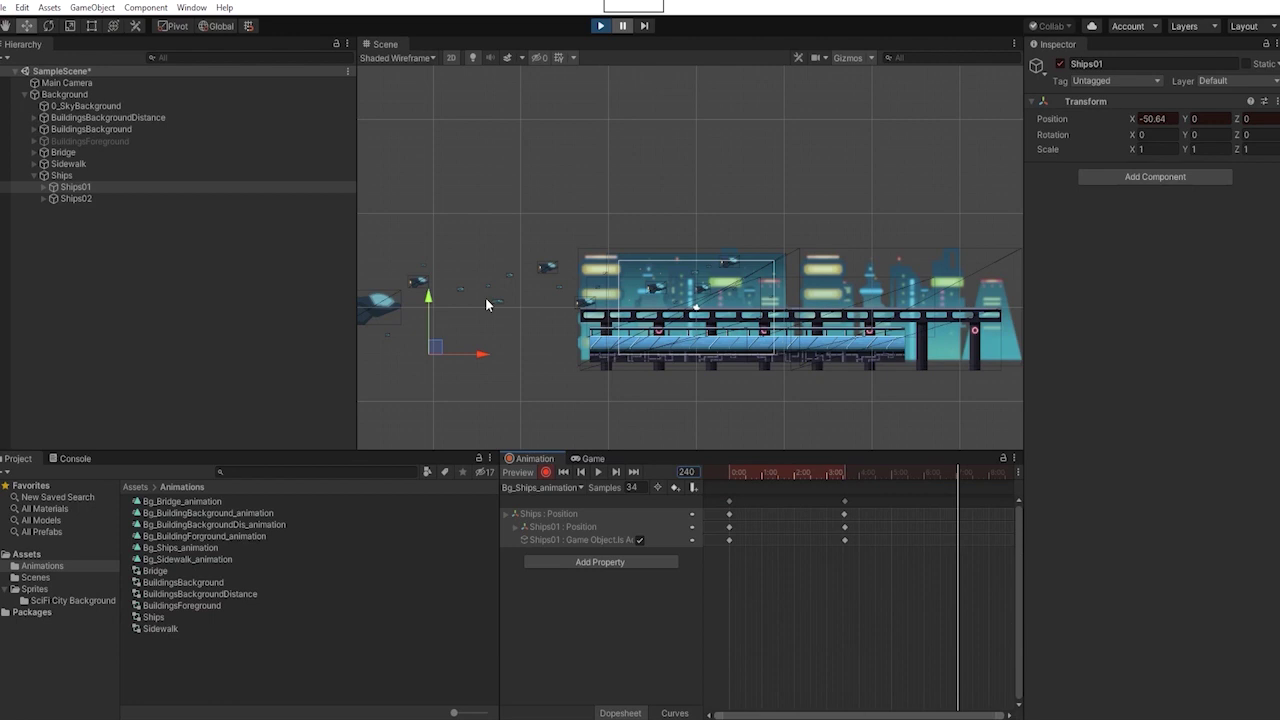
left_click(105, 174)
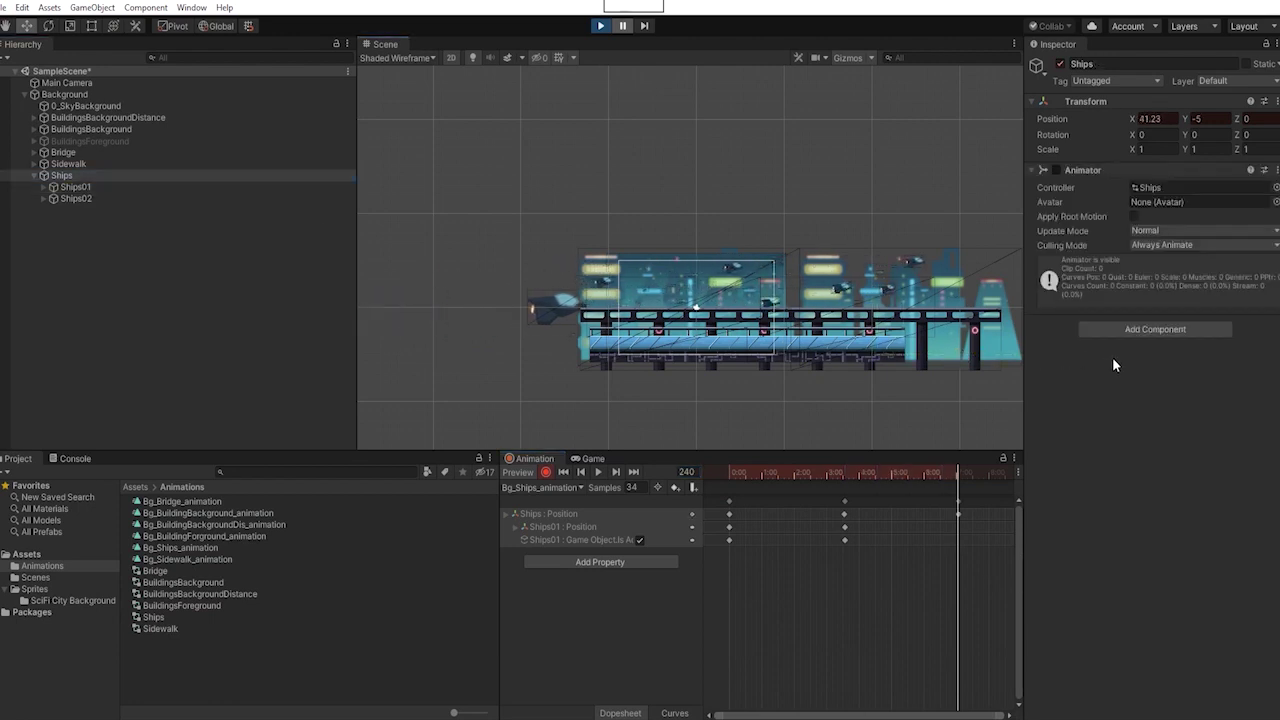
left_click(729, 474)
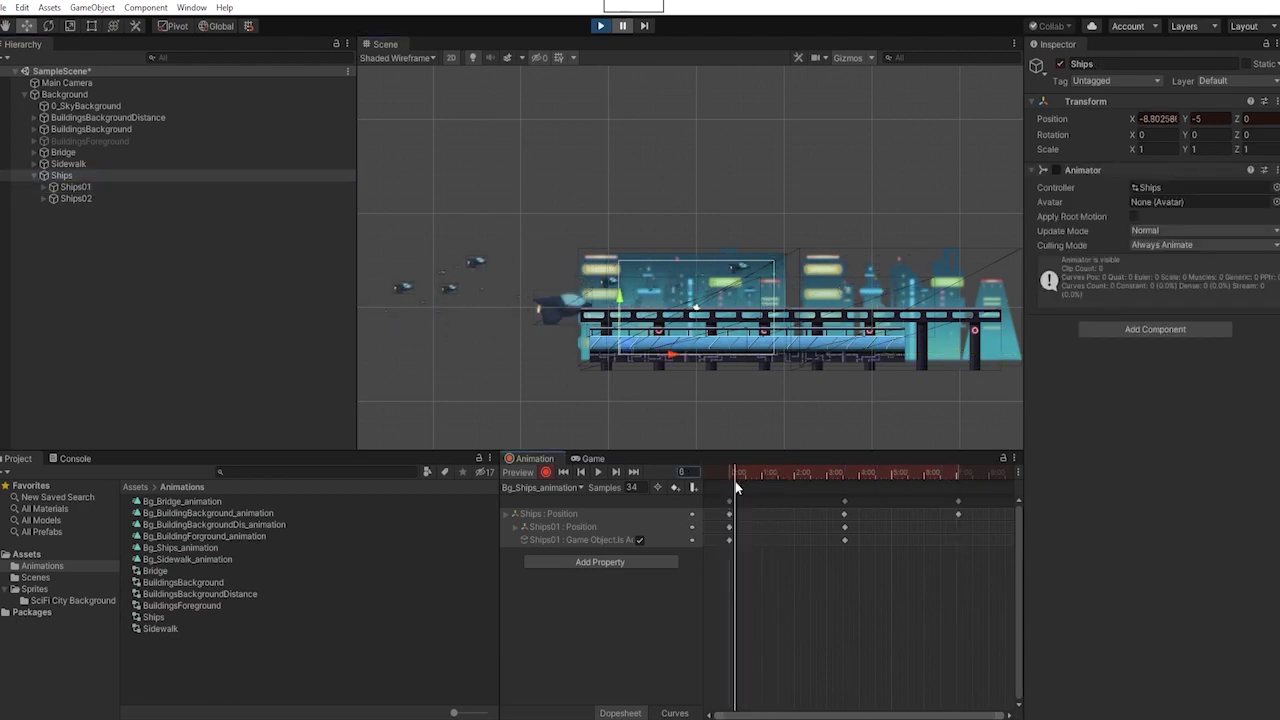
left_click_drag(736, 487, 958, 487)
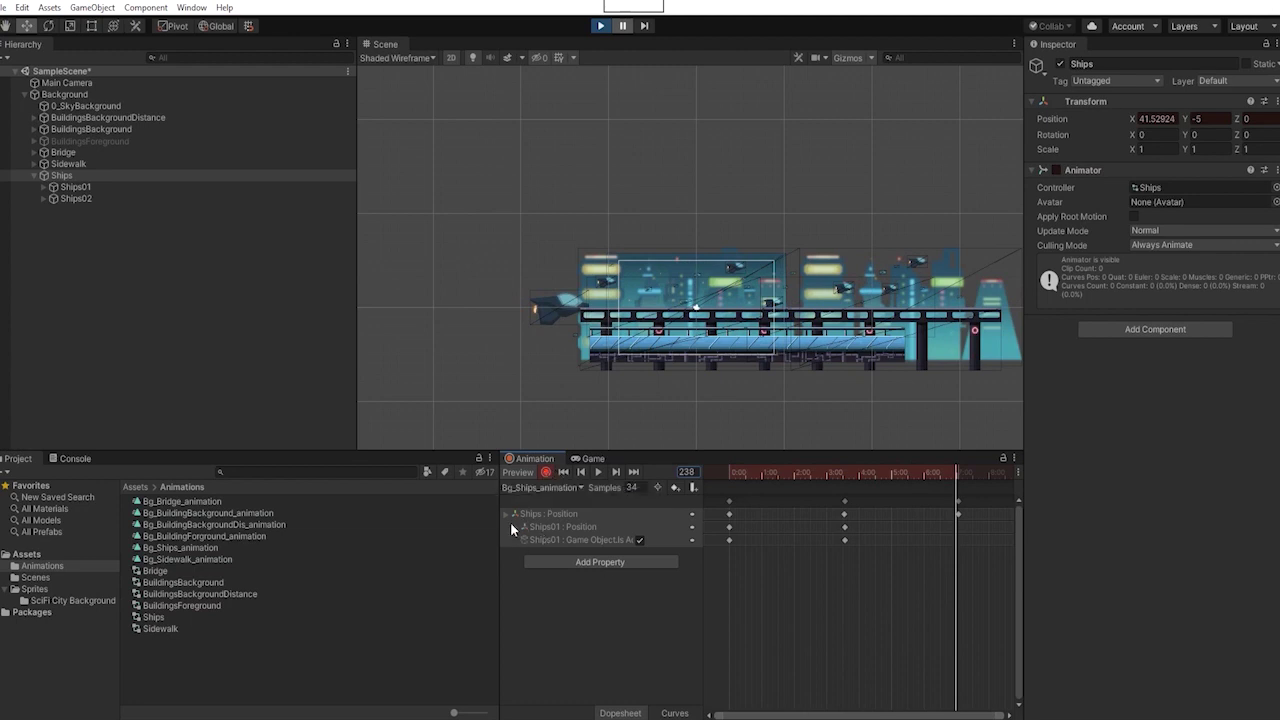
- Make the keys of the Ships Position.x curve linear, scrub through the result and return to the dopesheet
left_click(545, 514)
left_click(675, 713)
key("f")
left_click_drag(991, 511, 727, 685)
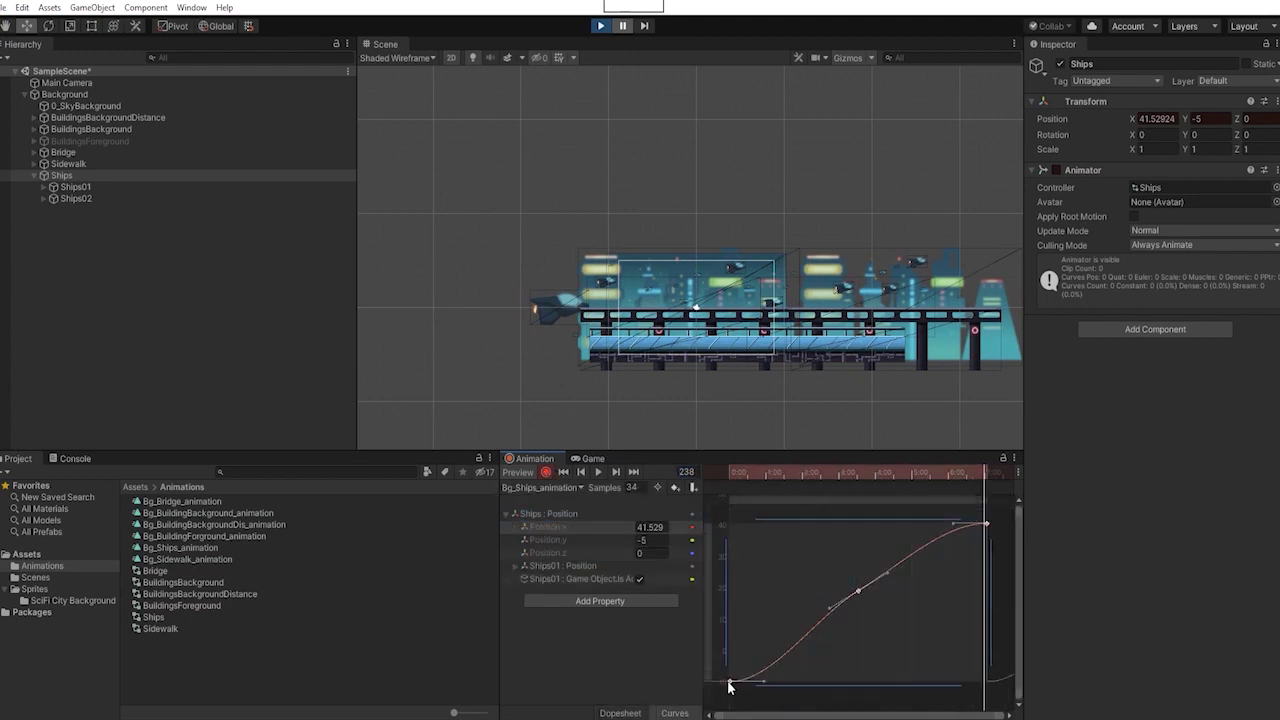
right_click(729, 682)
left_click(880, 685)
left_click_drag(852, 474, 983, 515)
key("ctrl+Tab")
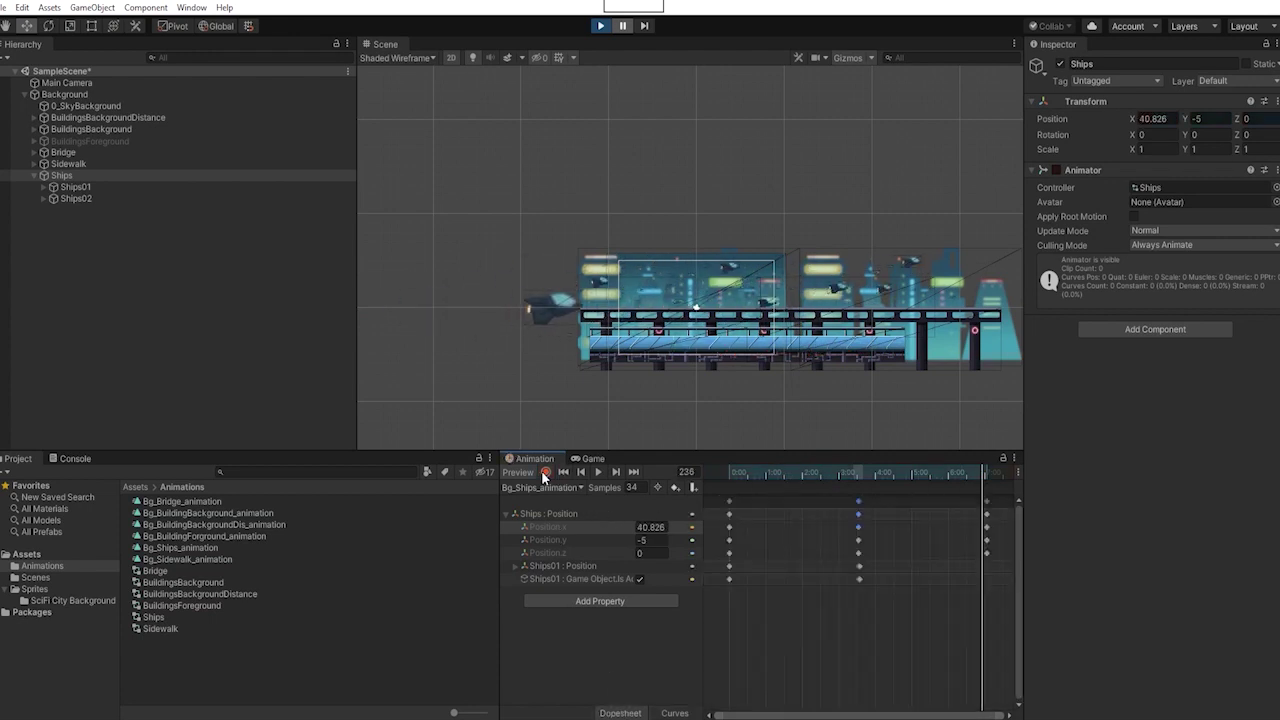
- Stop recording, reactivate BuildingsForeground and show the Game view
left_click(88, 141)
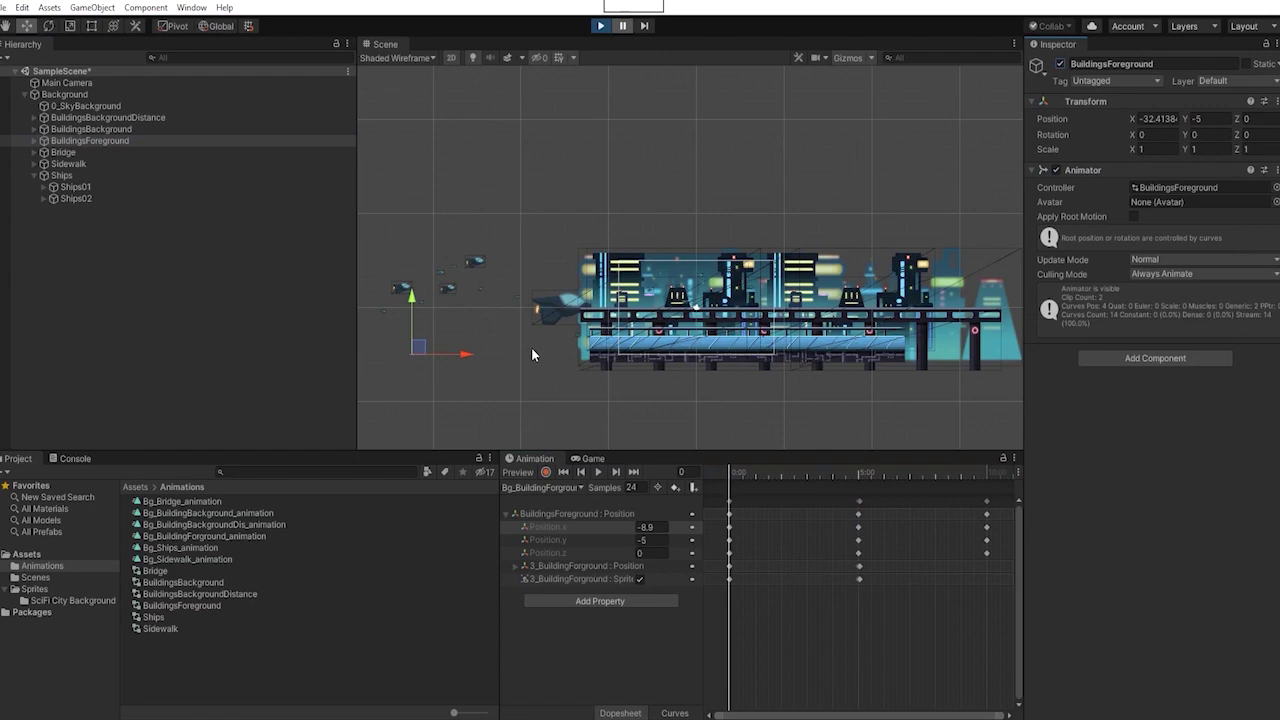
left_click(607, 439)
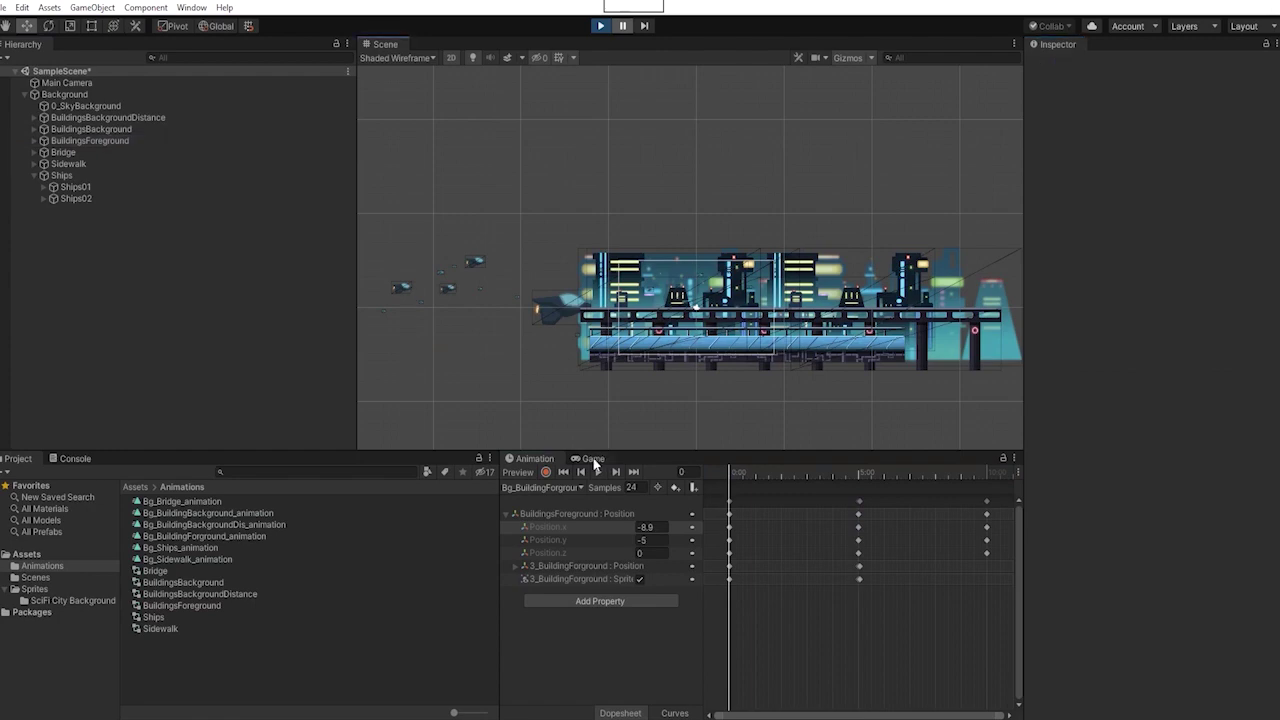
left_click(592, 459)
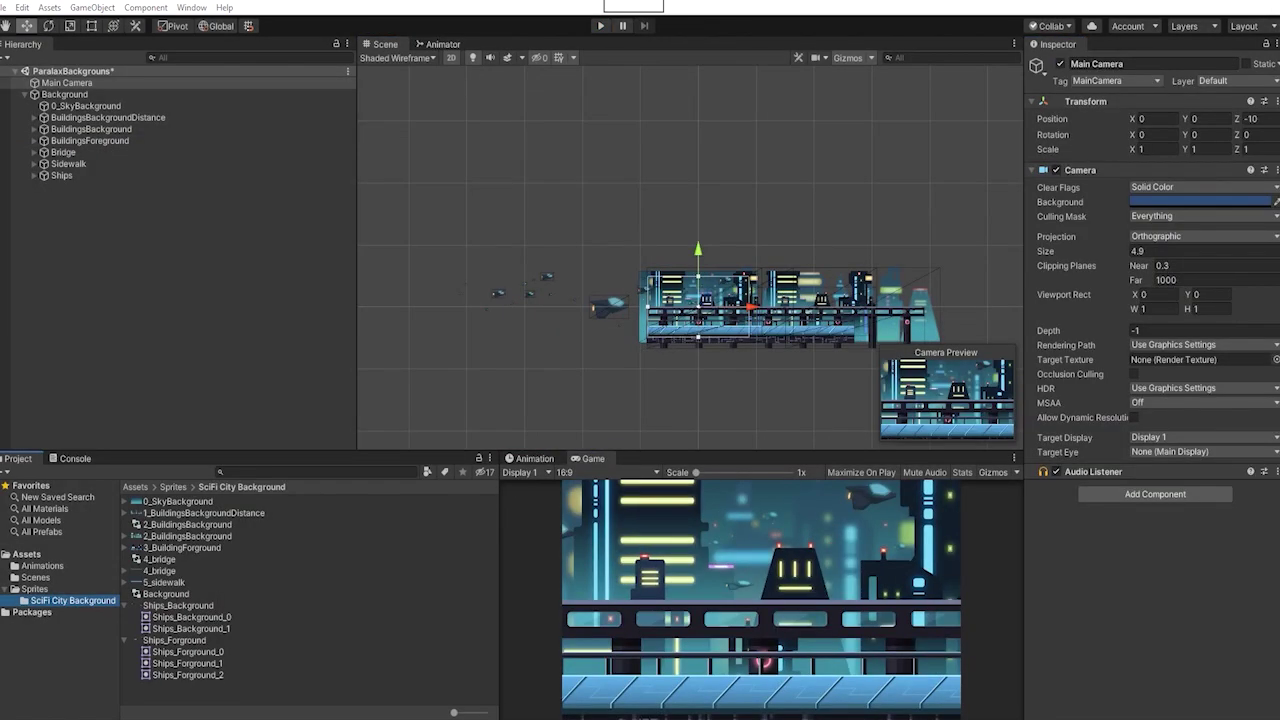
- Open the animator controller assigned to BuildingsBackgroundDistance
left_click(120, 118)
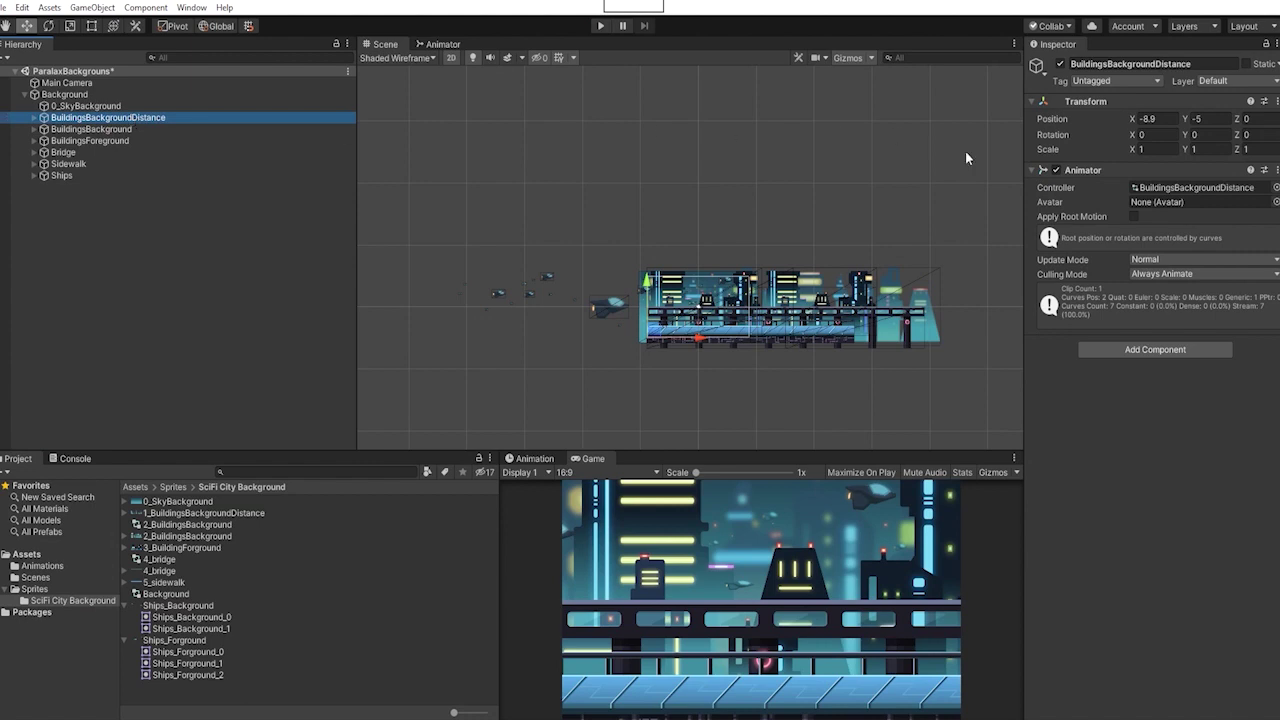
left_click(1160, 188)
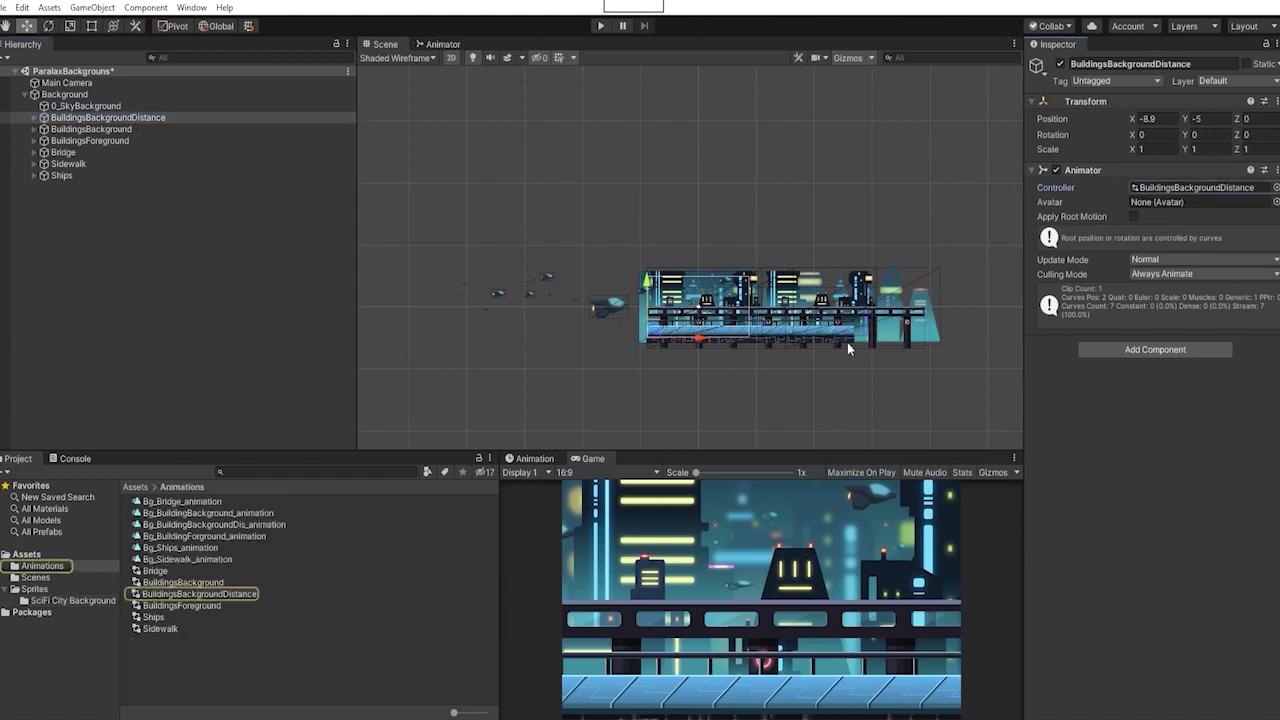
double_click(224, 592)
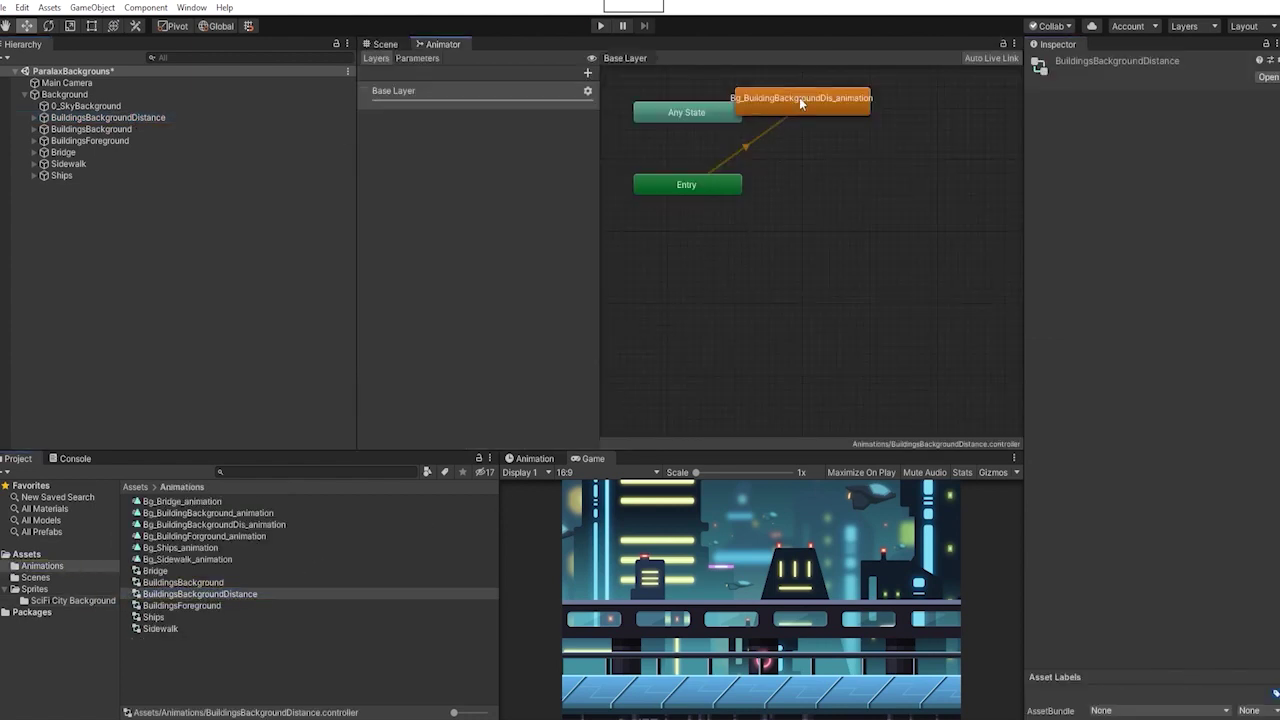
- Set the speed of the Bg_BuildingBackgroundDis_animation state to 0.5 and of the Bridge controller's Bg_Bridge_animation state to 0.8
left_click_drag(800, 101, 835, 134)
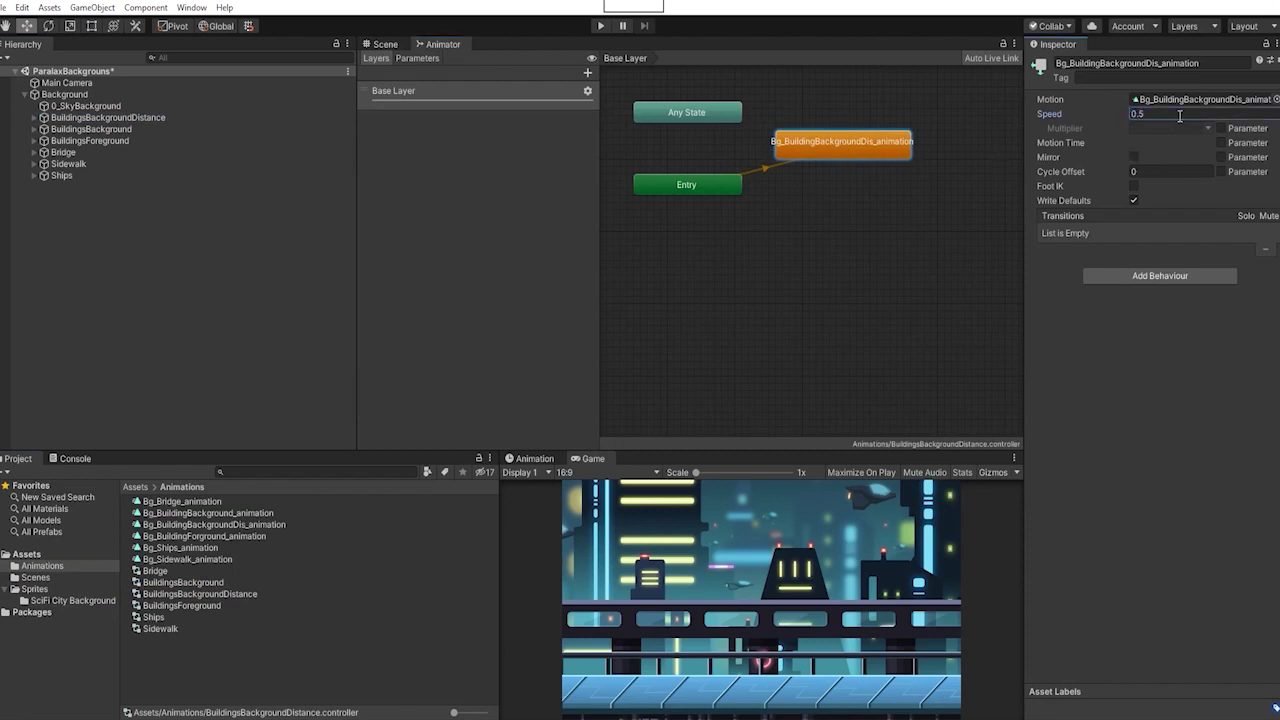
left_click(155, 571)
left_click(743, 226)
scroll(745, 226, "up", 5)
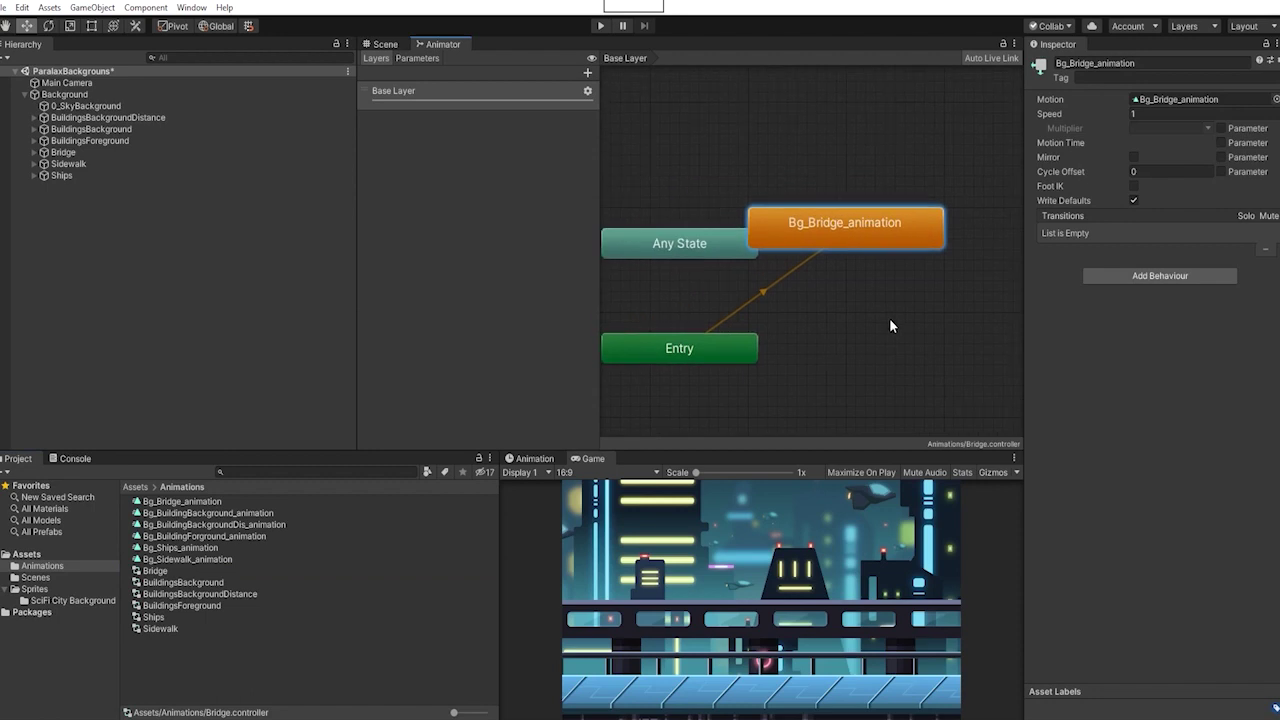
- Set the Bg_BuildingForground_animation state's speed to 0.7 and open the BuildingsBackgroundDistance state's speed for editing
double_click(234, 604)
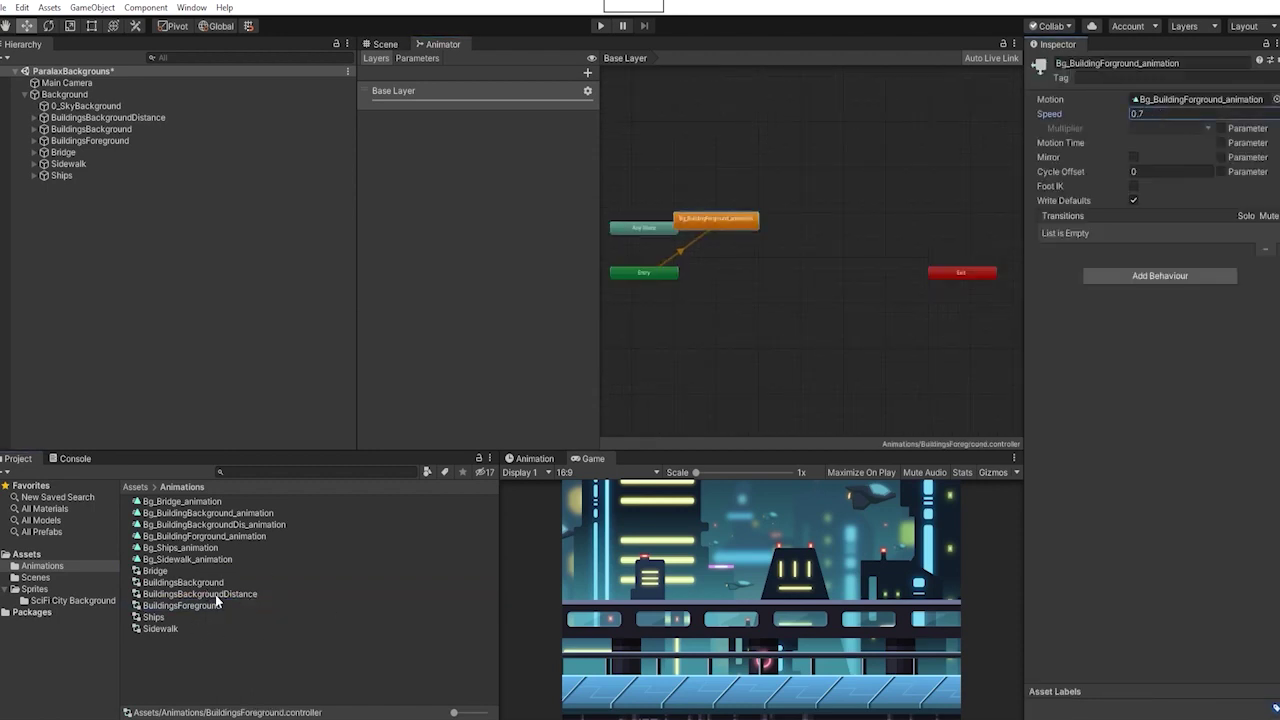
double_click(216, 596)
left_click(1165, 113)
- Open the BuildingsBackground controller and set its Bg_BuildingBackground_animation state's speed to 0.5
double_click(182, 582)
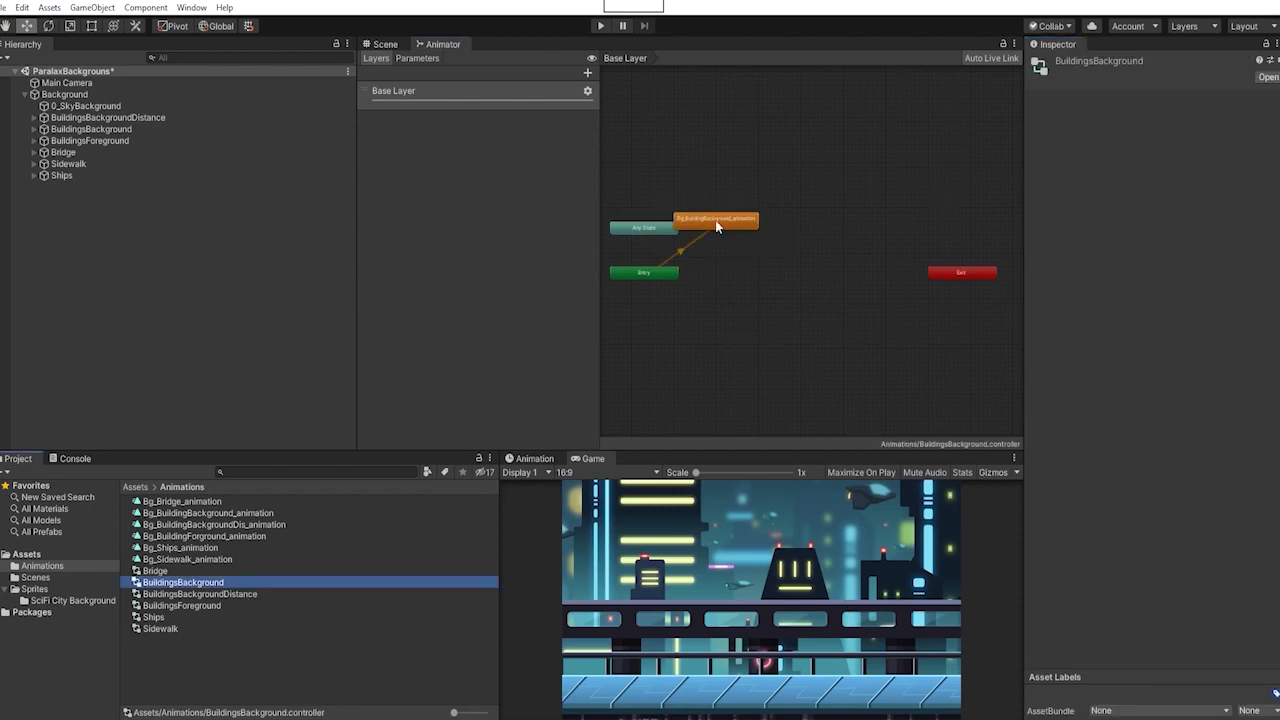
left_click(1181, 114)
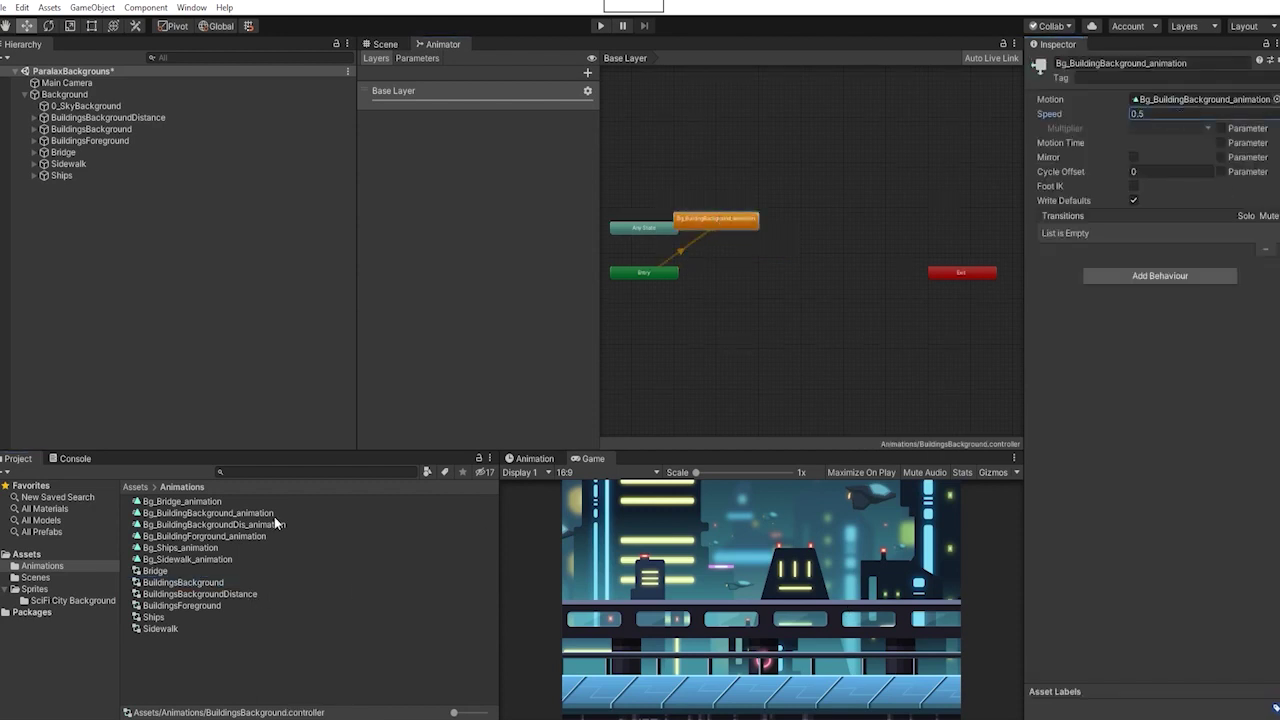
- Check the state speeds in the BuildingsForeground and Bridge controllers, open the Ships controller and play the scene
double_click(224, 603)
left_click(747, 228)
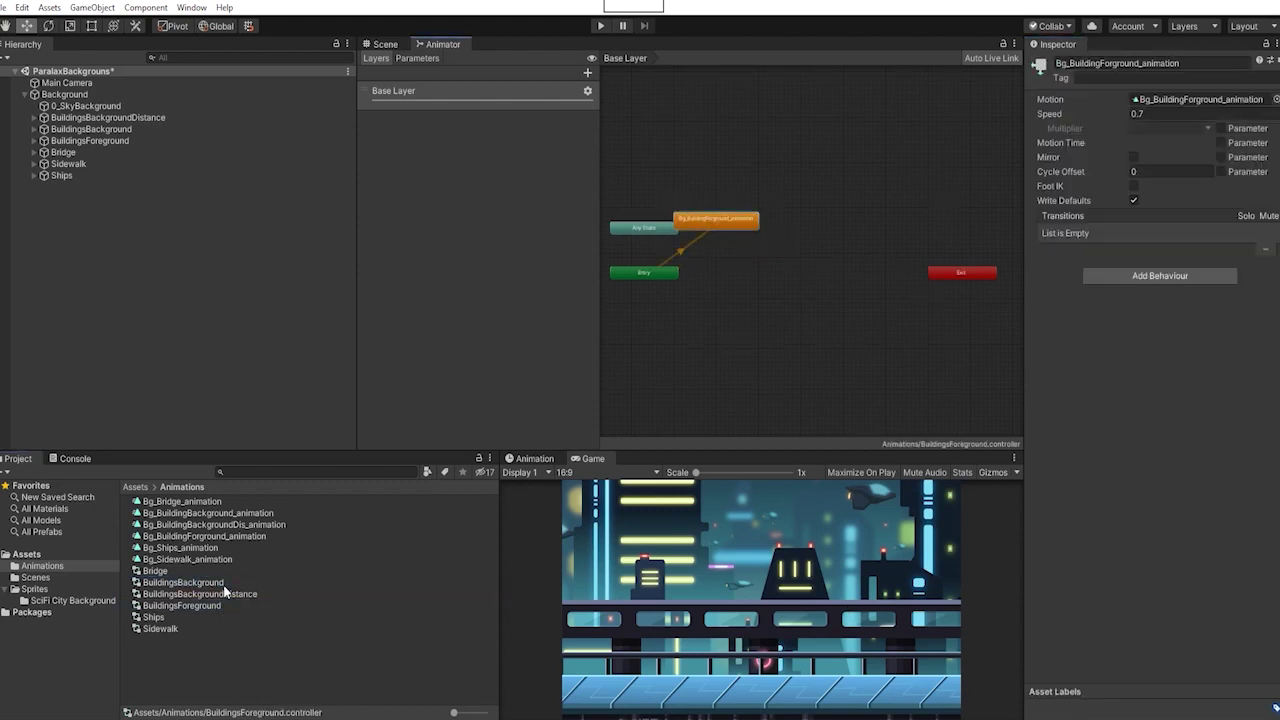
left_click(228, 605)
left_click(205, 571)
left_click(717, 222)
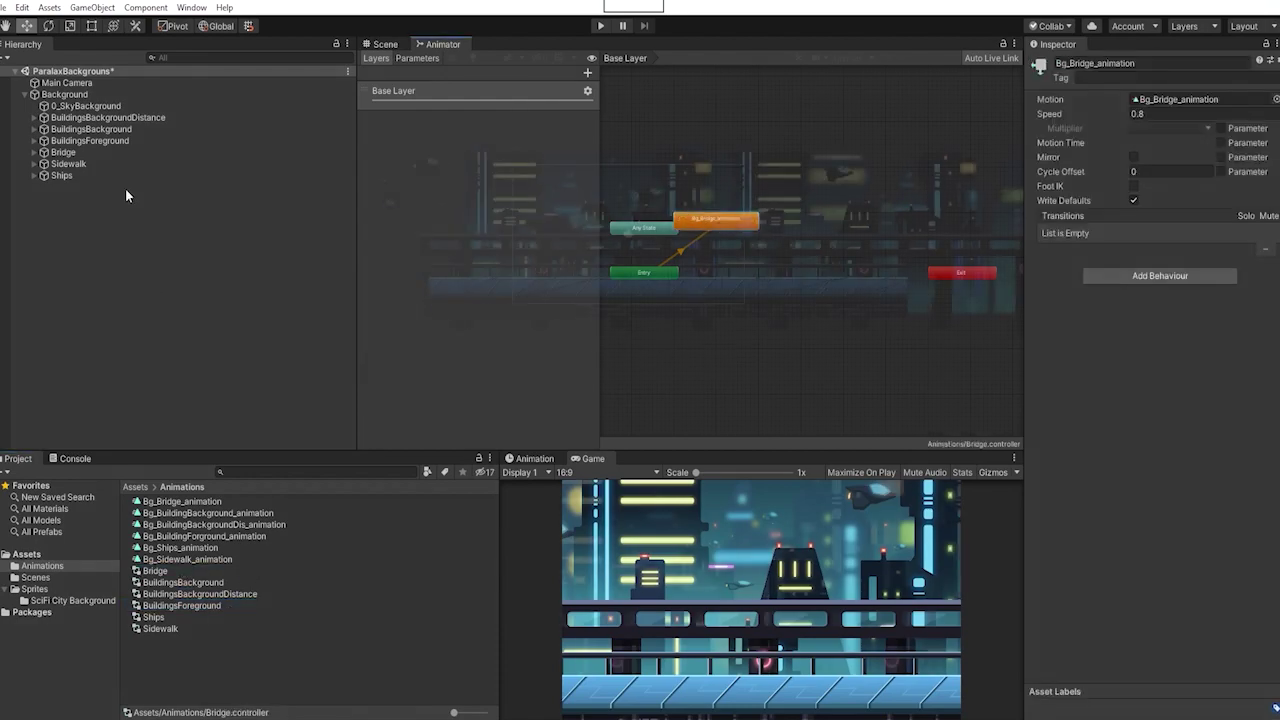
left_click(165, 618)
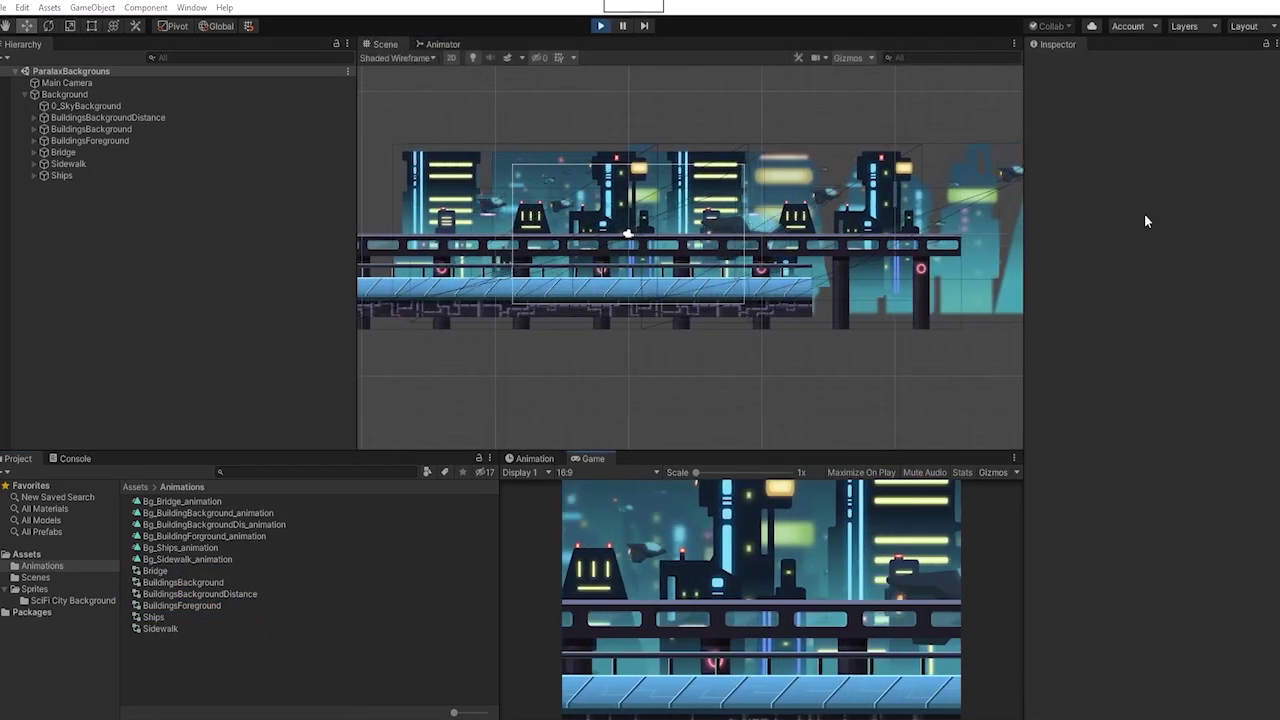